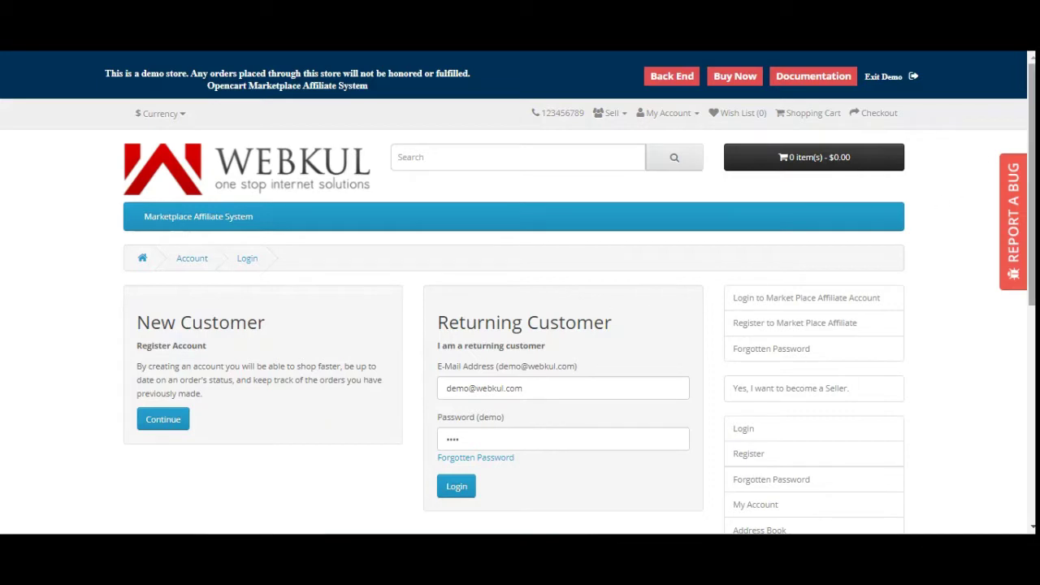
- Open the Market Place Affiliate program page from the store footer
scroll(1030, 178, "down", 2)
scroll(670, 423, "down", 4)
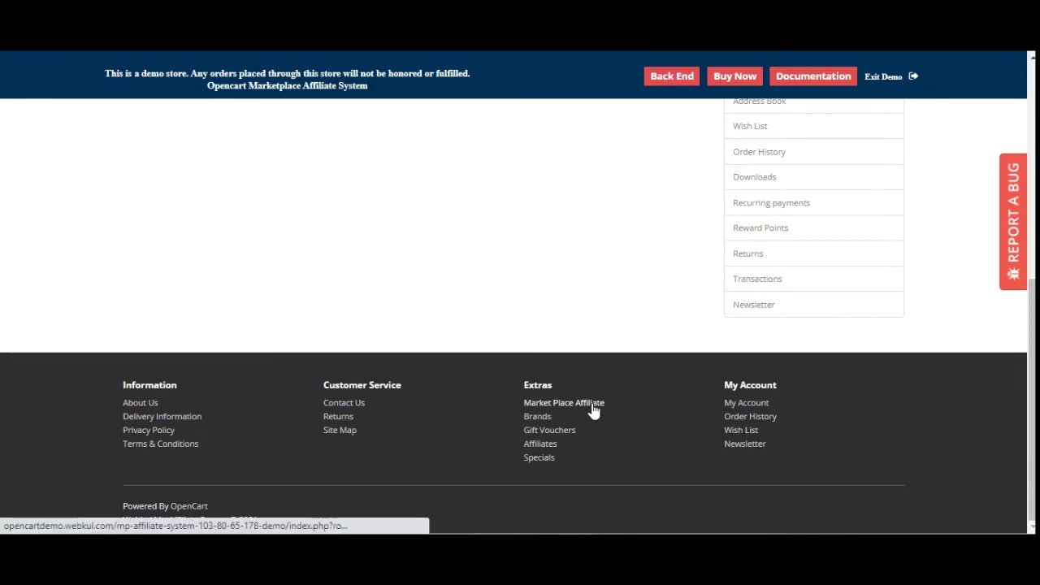
left_click(593, 410)
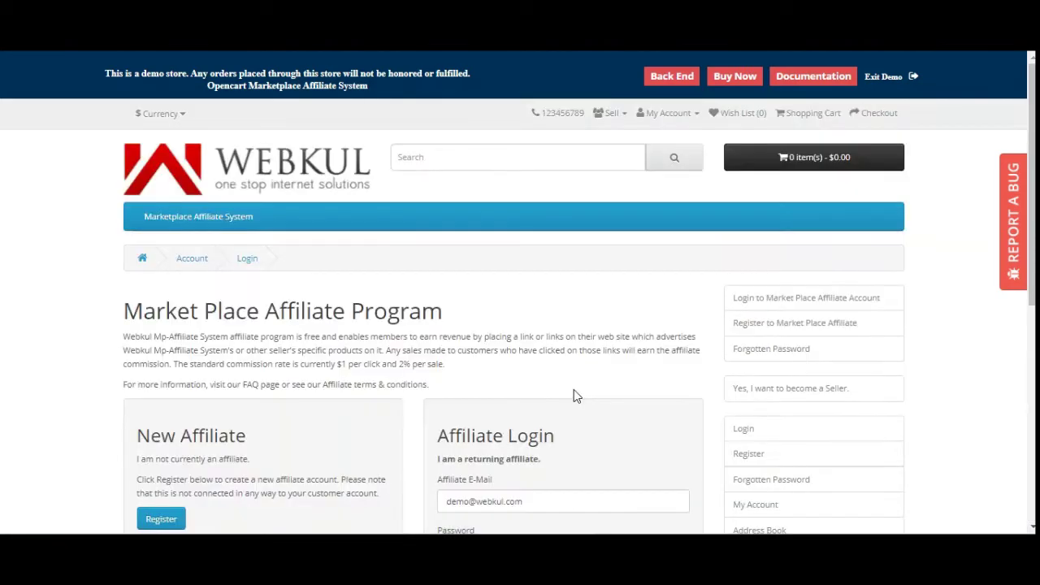
- Review the New Affiliate and Affiliate Login sections and open the registration form for a new affiliate
left_click_drag(140, 319, 443, 314)
scroll(445, 322, "down", 3)
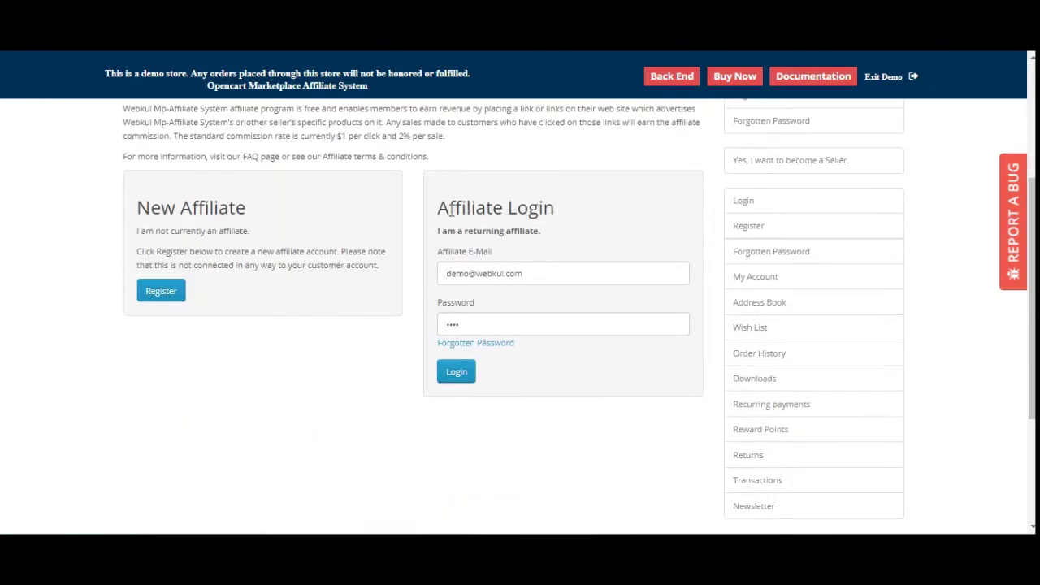
left_click_drag(450, 210, 540, 208)
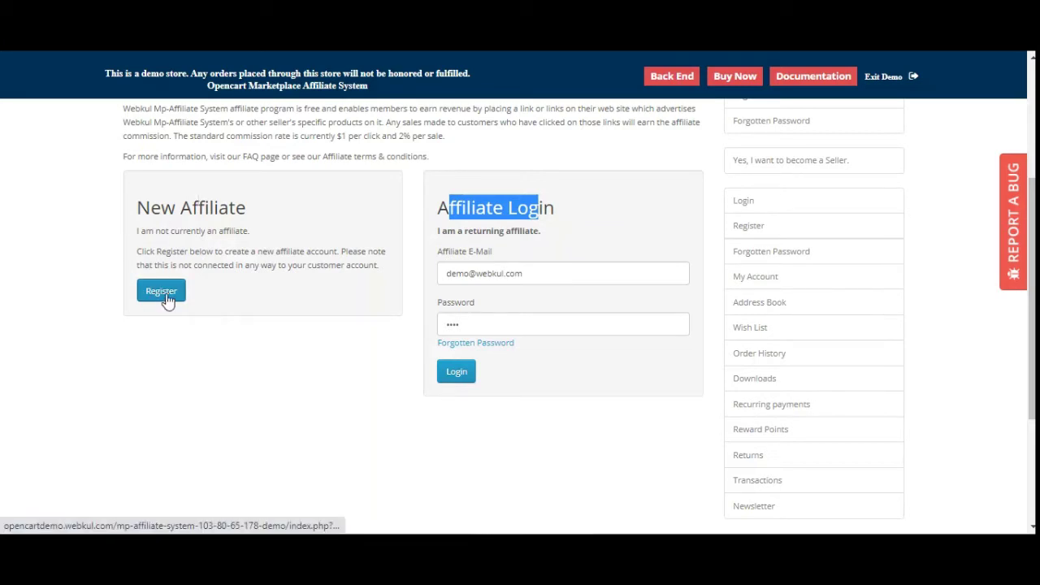
left_click(647, 399)
scroll(648, 399, "up", 1)
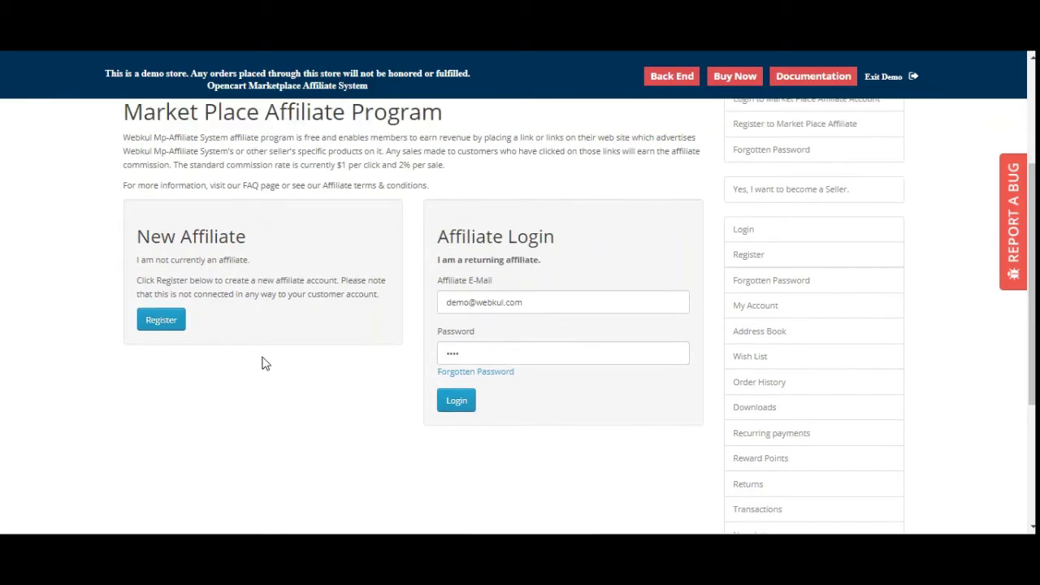
left_click(163, 323)
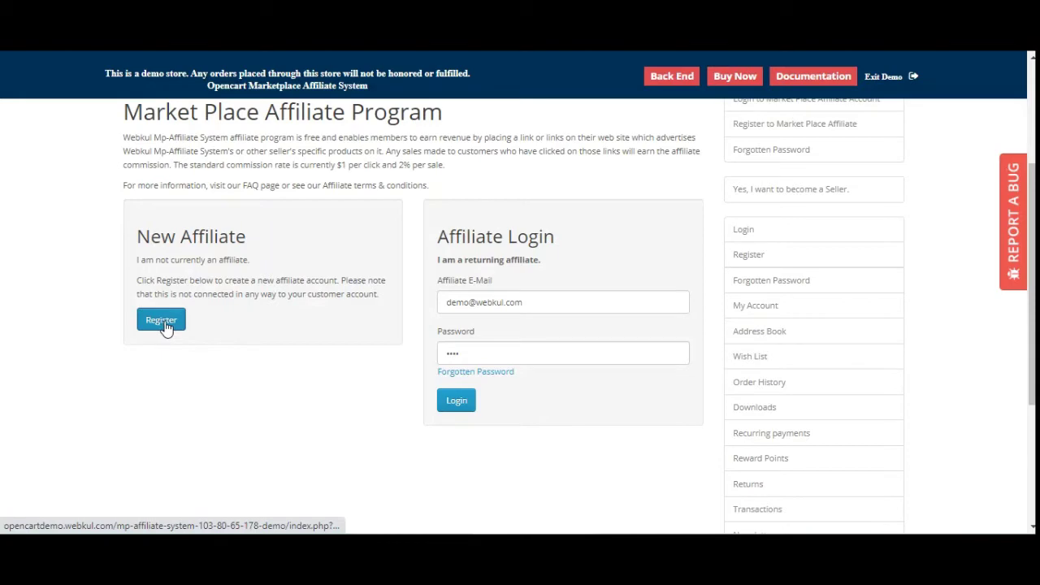
- Examine the affiliate registration form's personal details, address details, payment information and password sections
left_click_drag(162, 317, 442, 312)
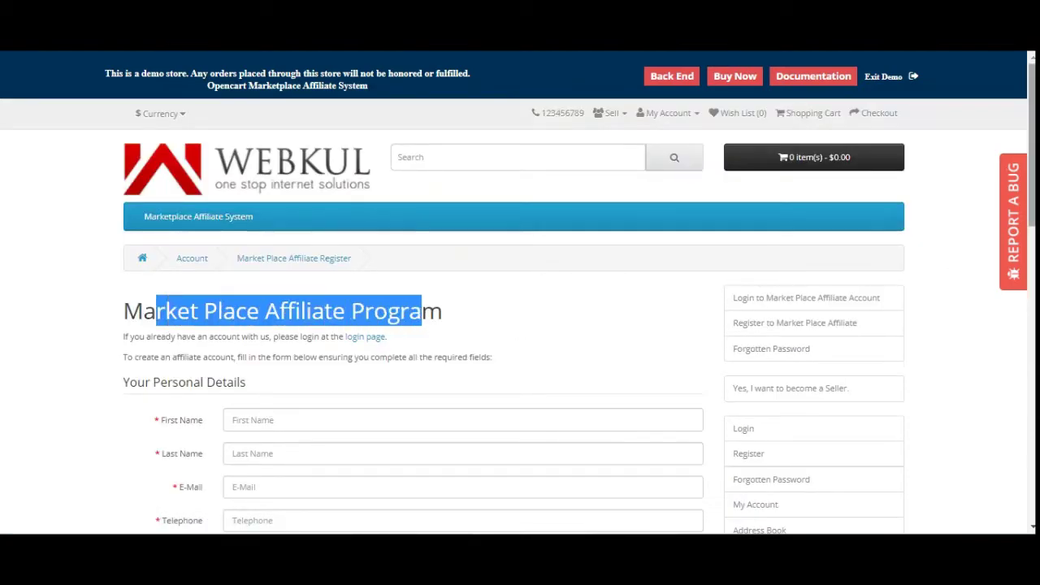
scroll(442, 312, "down", 3)
scroll(413, 316, "down", 5)
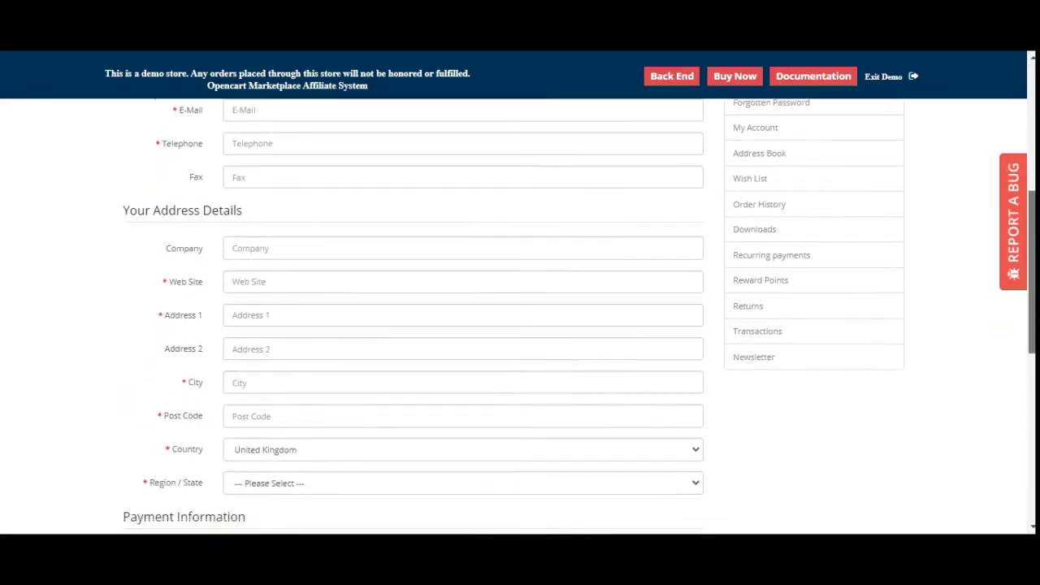
scroll(520, 316, "down", 3)
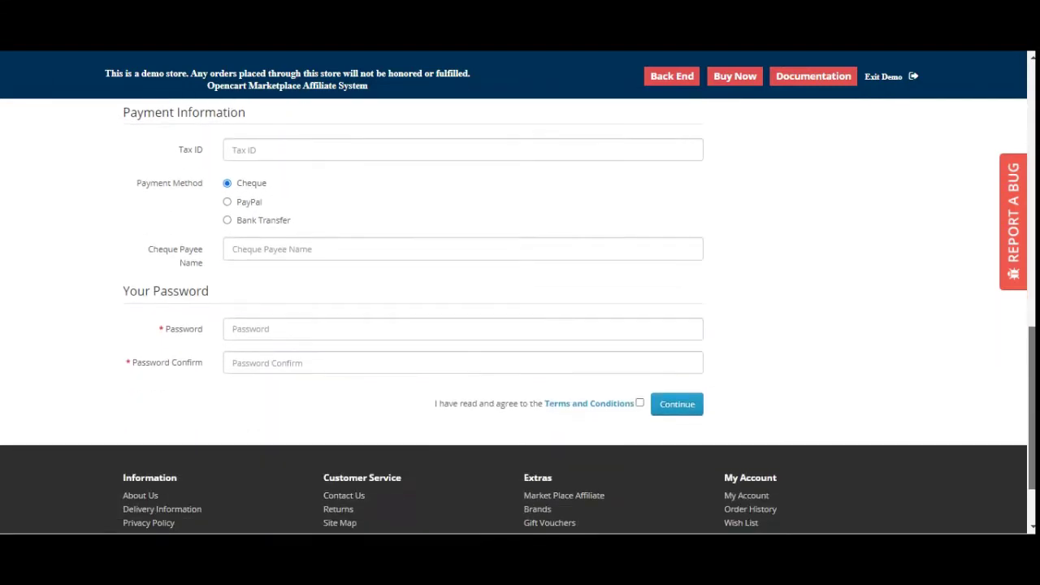
scroll(999, 195, "up", 10)
scroll(998, 195, "down", 2)
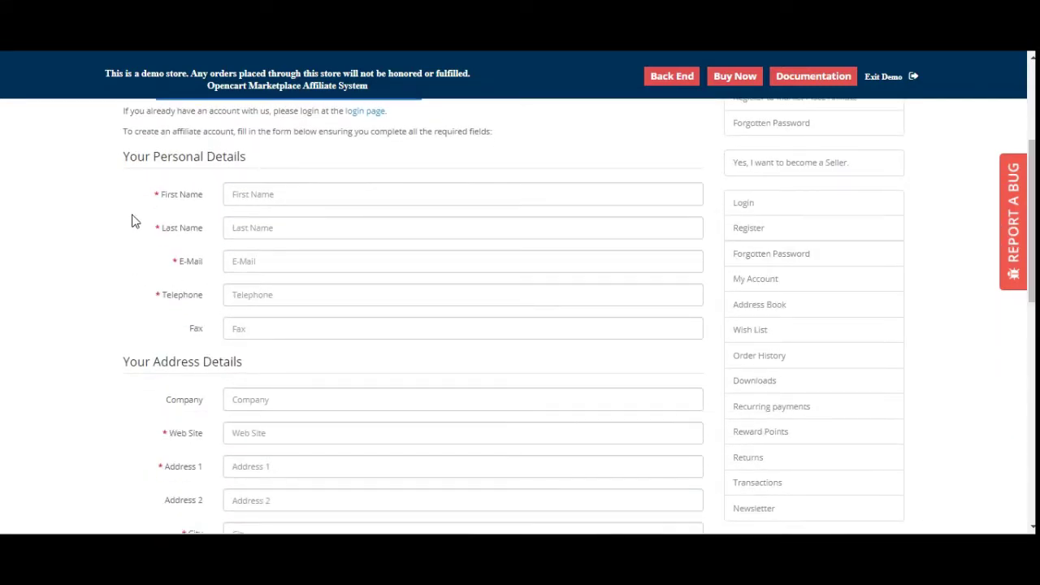
left_click_drag(144, 157, 229, 159)
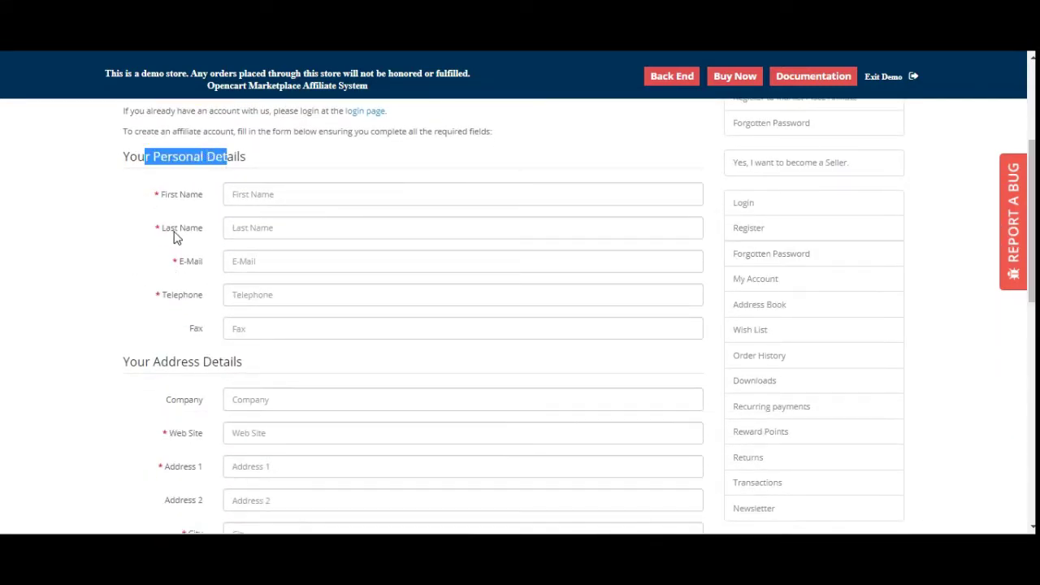
scroll(218, 302, "down", 1)
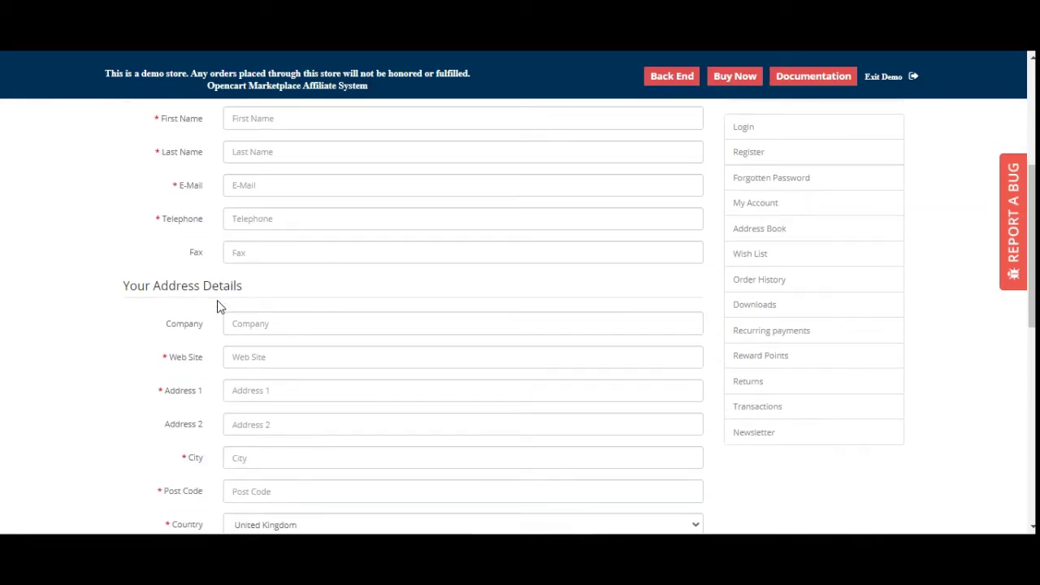
scroll(218, 306, "down", 1)
left_click_drag(144, 208, 225, 208)
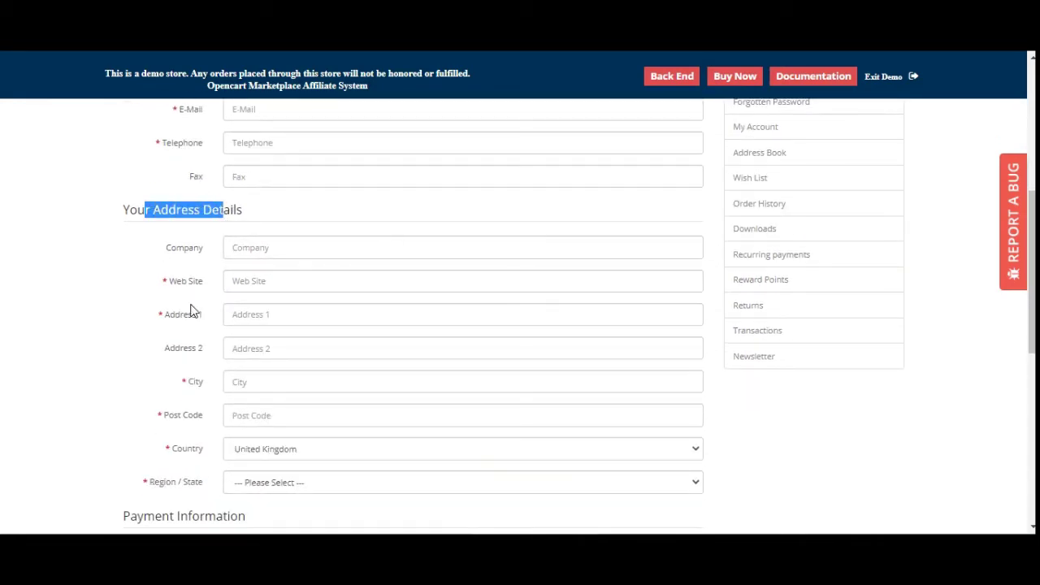
scroll(193, 310, "down", 3)
left_click_drag(142, 291, 232, 294)
scroll(232, 295, "down", 1)
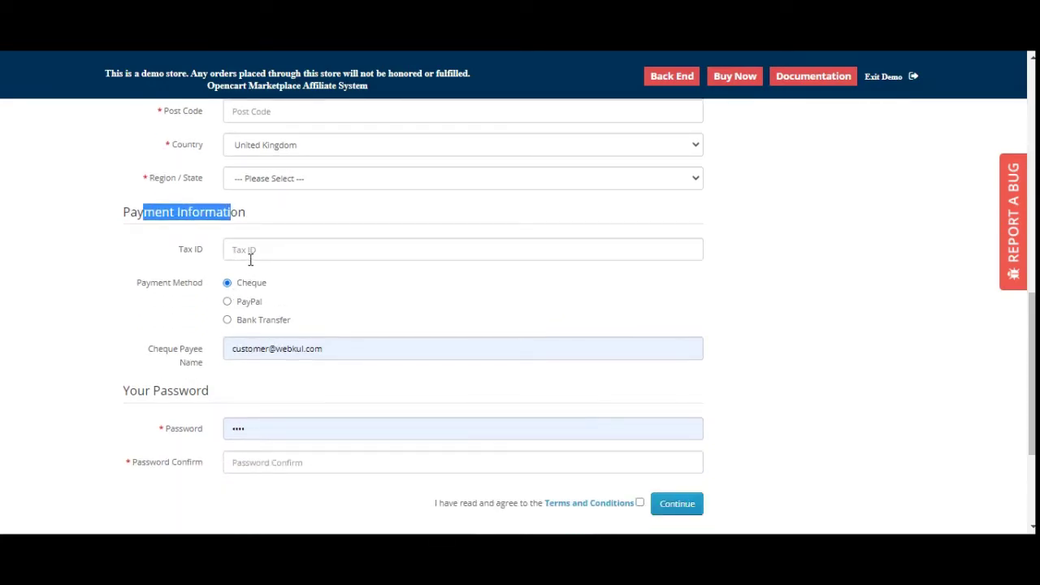
- Switch the registration form's payment method to PayPal and then Bank Transfer to examine the fields each one requires
left_click_drag(146, 350, 209, 365)
left_click(250, 306)
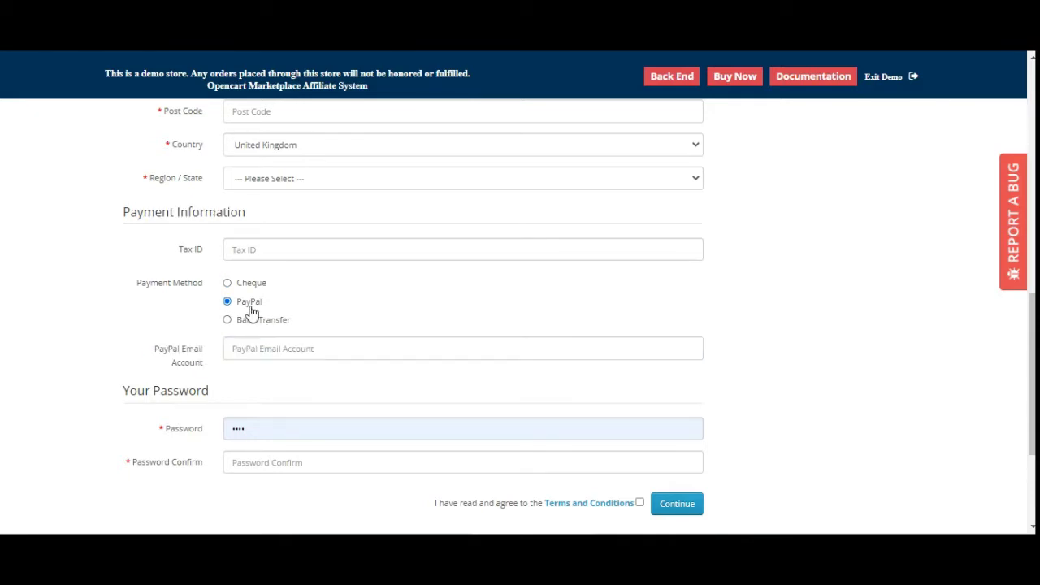
left_click(228, 322)
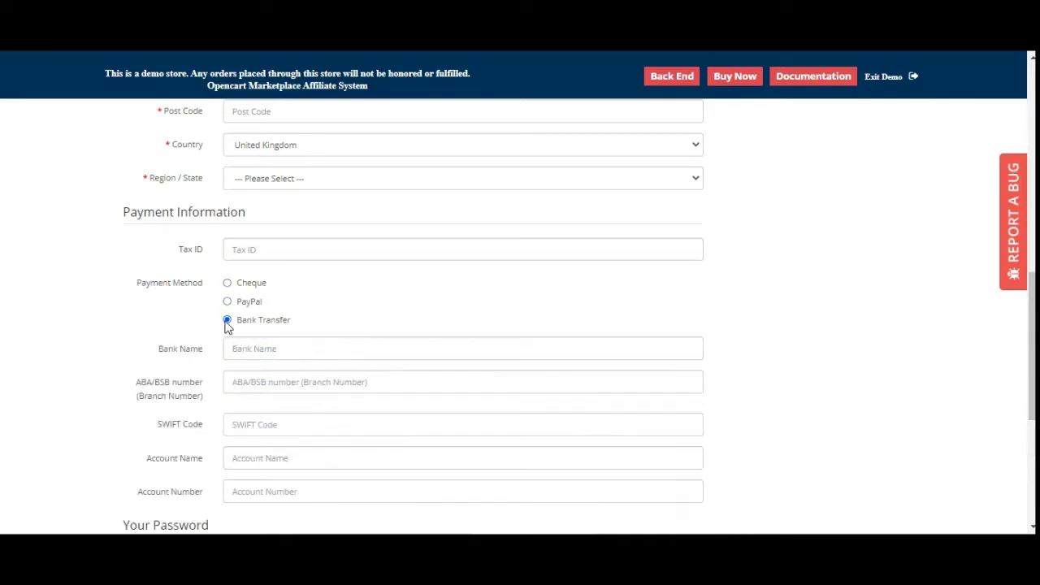
scroll(247, 358, "down", 2)
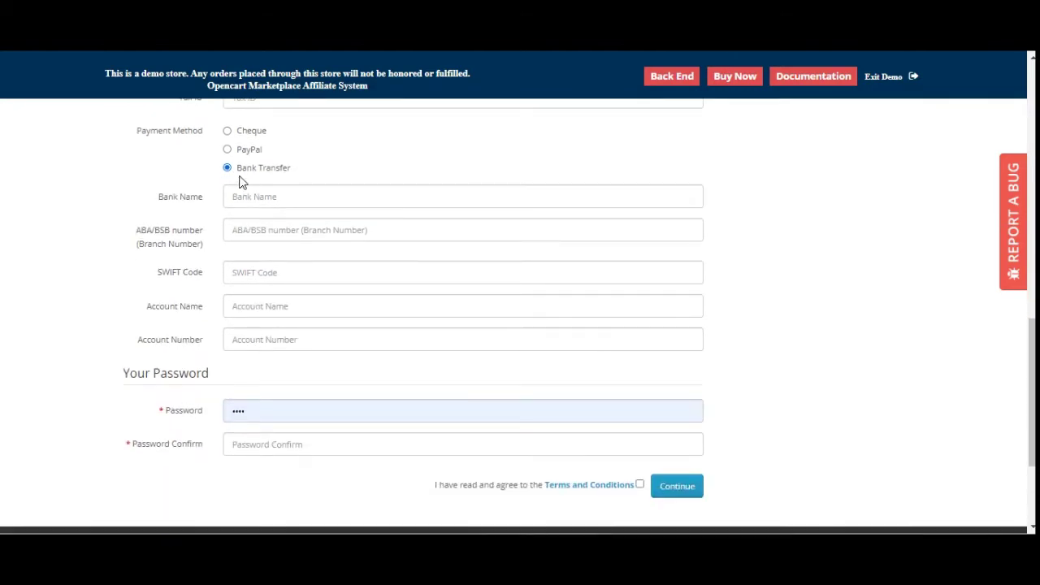
scroll(238, 280, "down", 1)
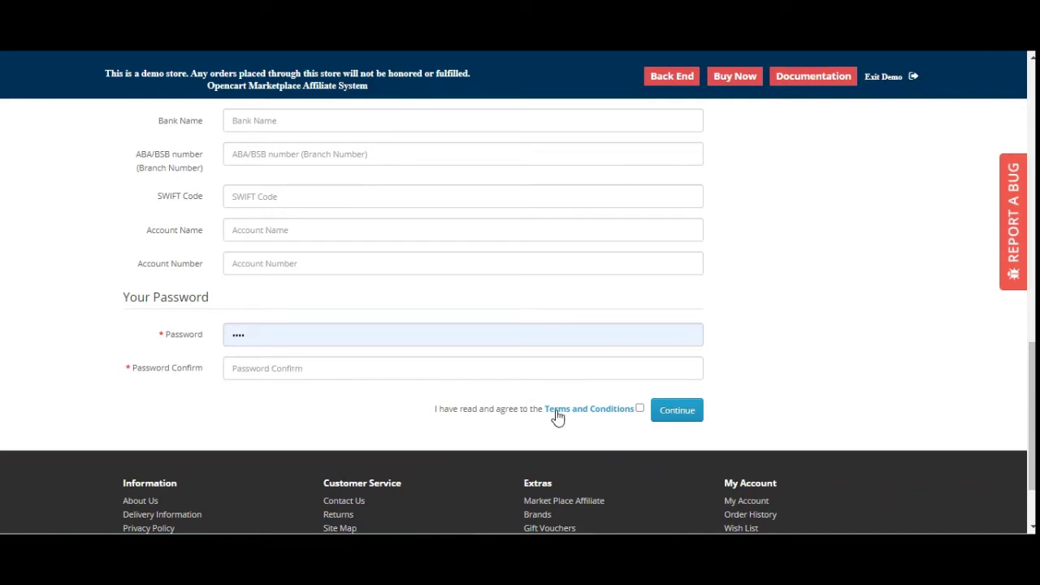
- Agree to the Terms and Conditions on the affiliate registration form and return to the start of the form
left_click(639, 409)
scroll(731, 401, "up", 8)
scroll(731, 401, "up", 3)
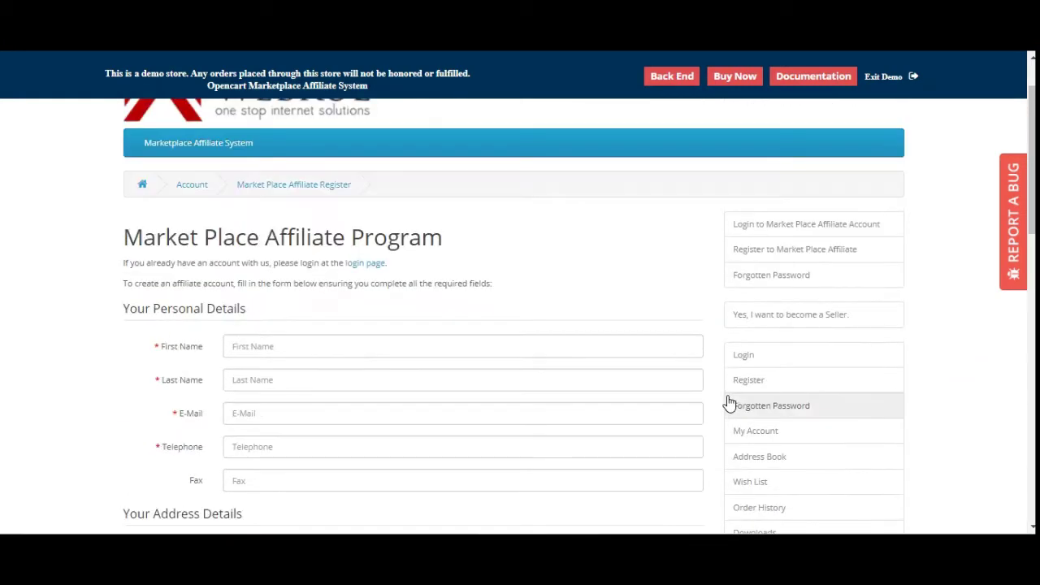
scroll(638, 246, "up", 1)
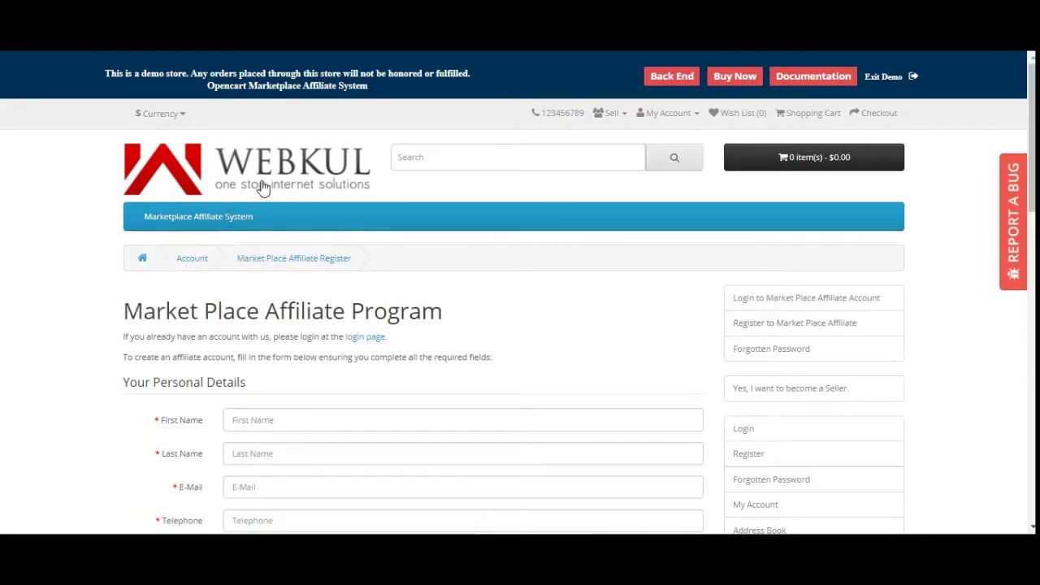
- Reload the affiliate registration page and go to the Market Place Affiliate account login page
left_click(777, 330)
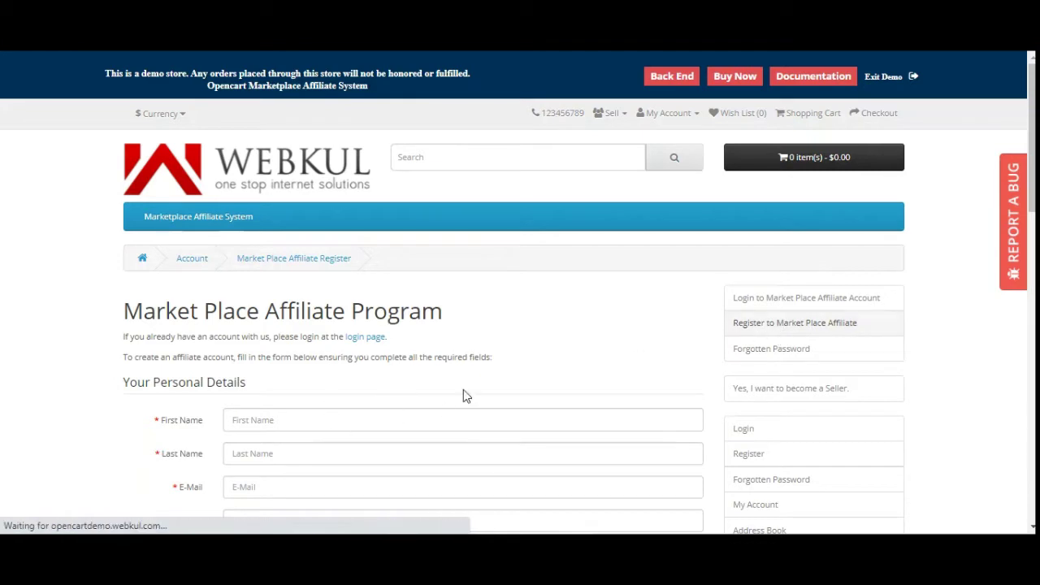
left_click(810, 305)
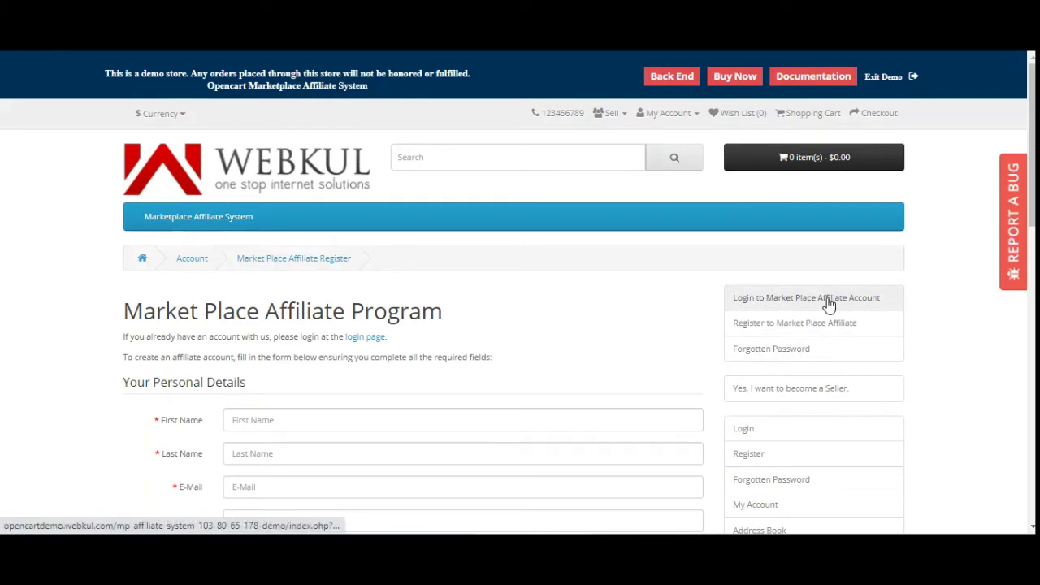
left_click(828, 303)
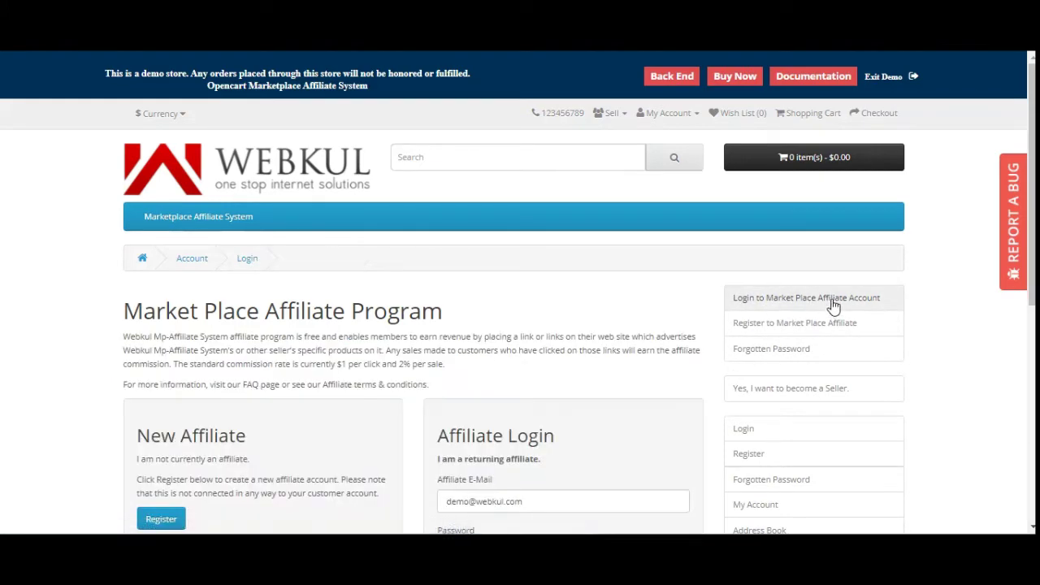
- Enter the affiliate's e-mail in the Affiliate Login form and log in to the affiliate account
scroll(639, 372, "down", 5)
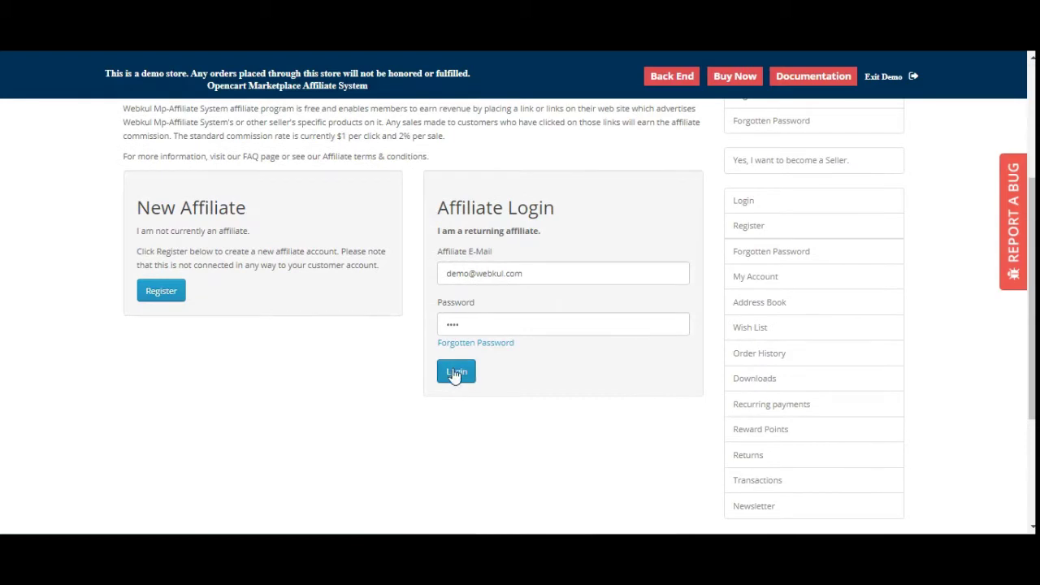
scroll(478, 365, "up", 1)
scroll(478, 365, "up", 1)
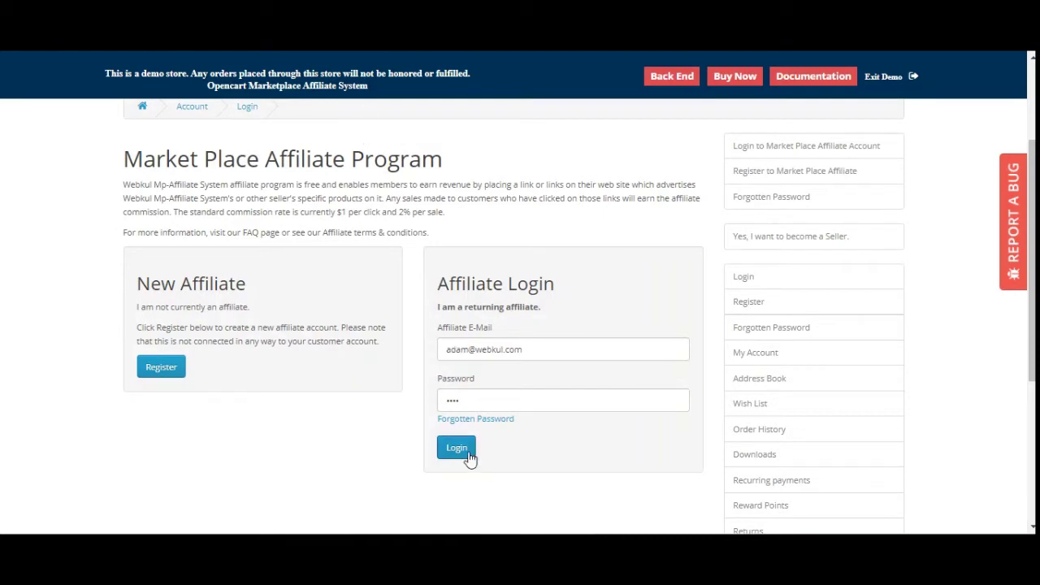
left_click(457, 450)
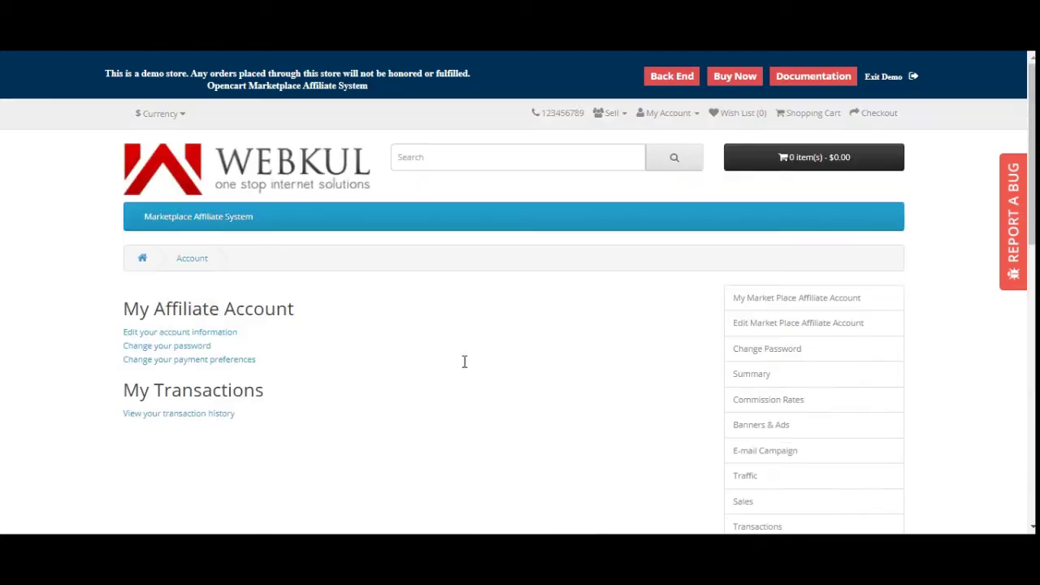
- Look through the affiliate account options and open the page for editing the Market Place Affiliate account
scroll(785, 290, "down", 2)
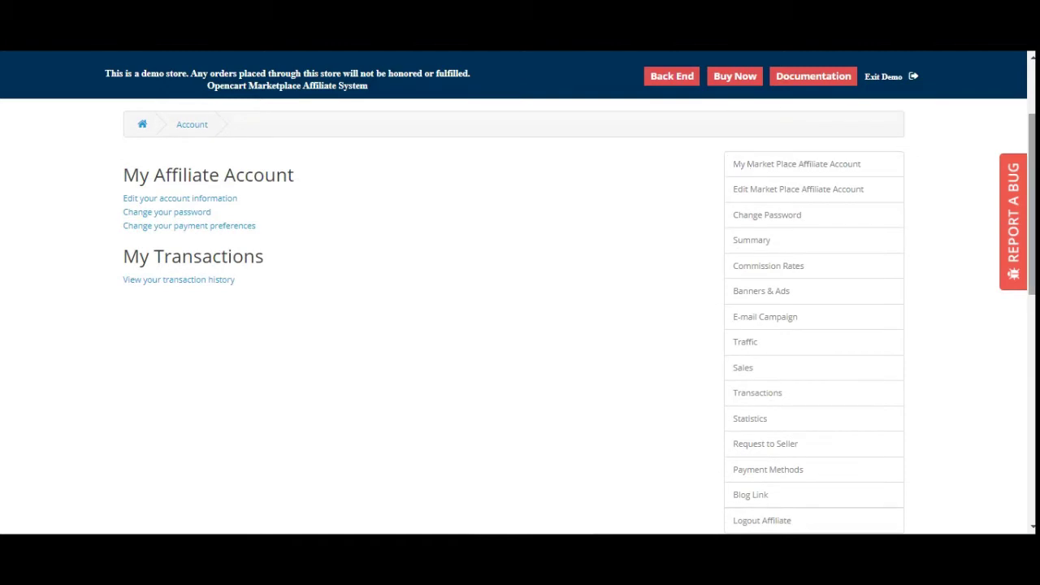
scroll(731, 163, "down", 1)
scroll(787, 431, "down", 1)
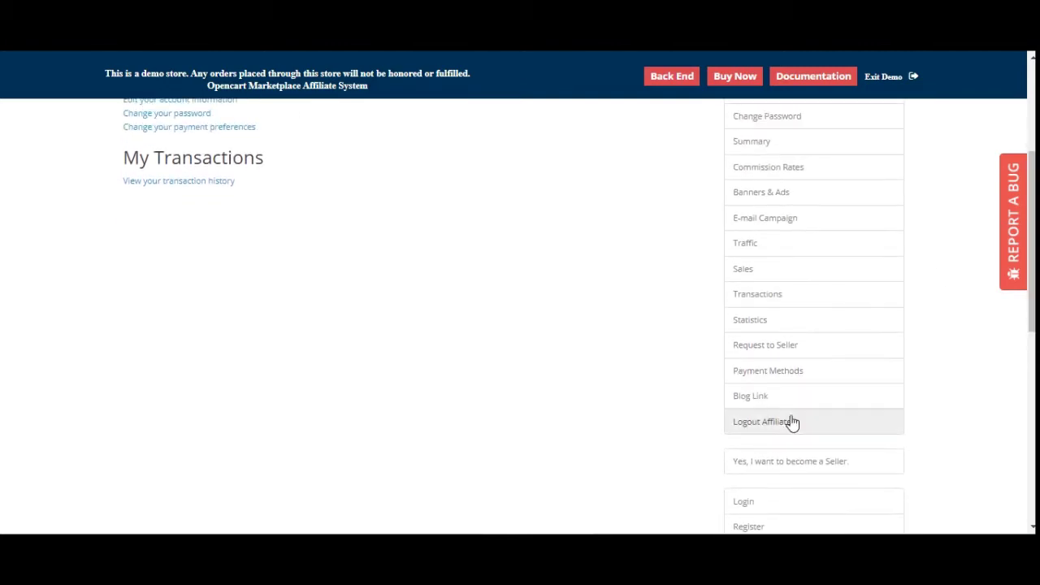
scroll(779, 425, "up", 3)
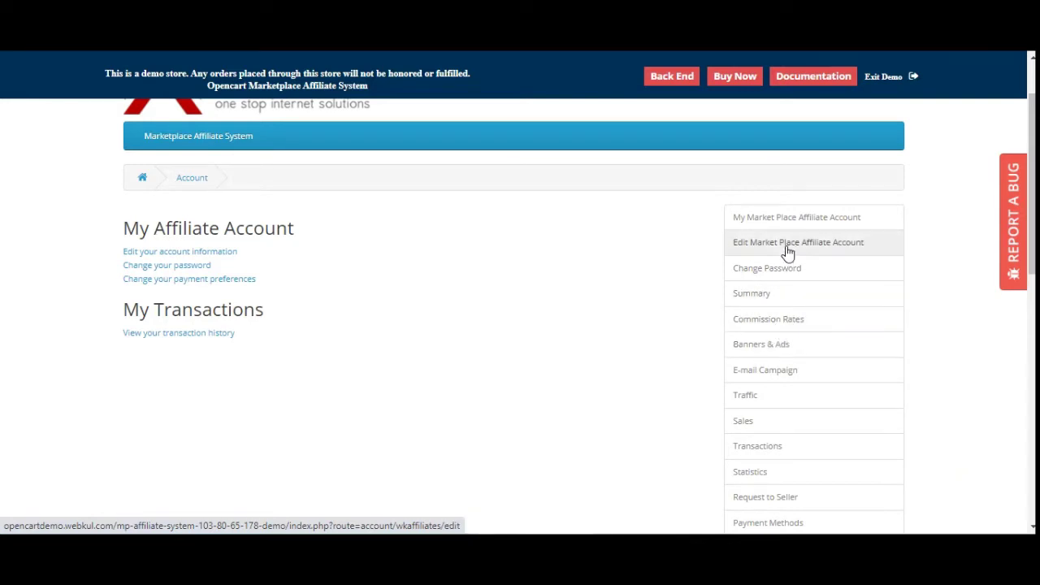
left_click(826, 253)
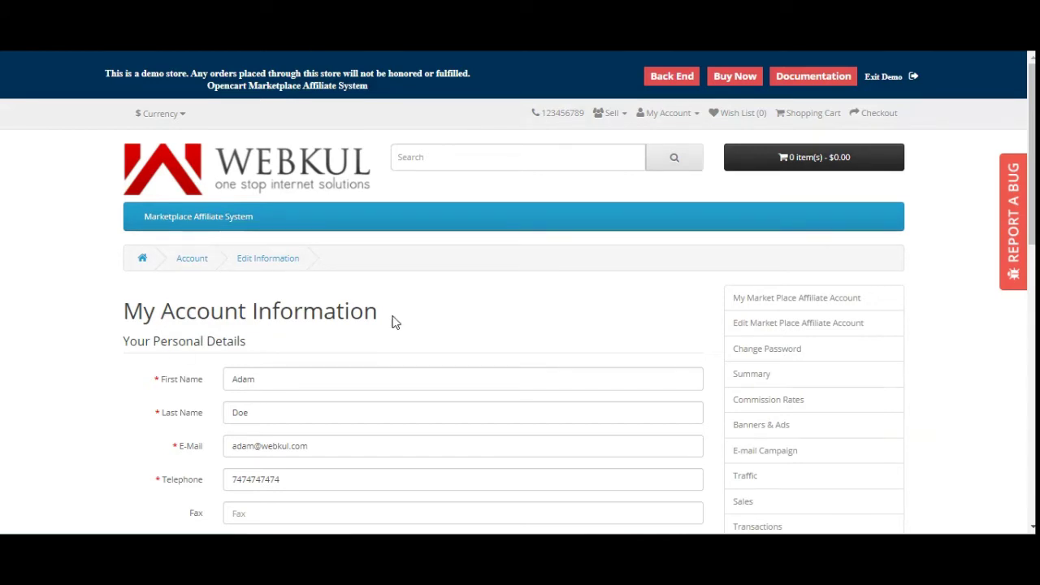
- Examine the personal details, address and web site fields of the affiliate's account information
scroll(520, 325, "down", 2)
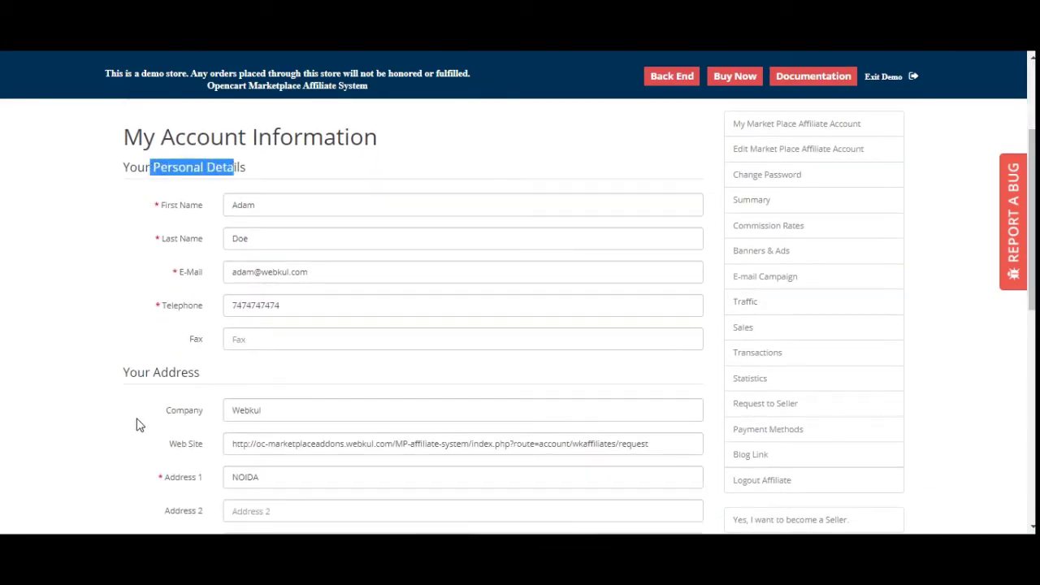
left_click_drag(137, 374, 196, 372)
scroll(195, 371, "down", 3)
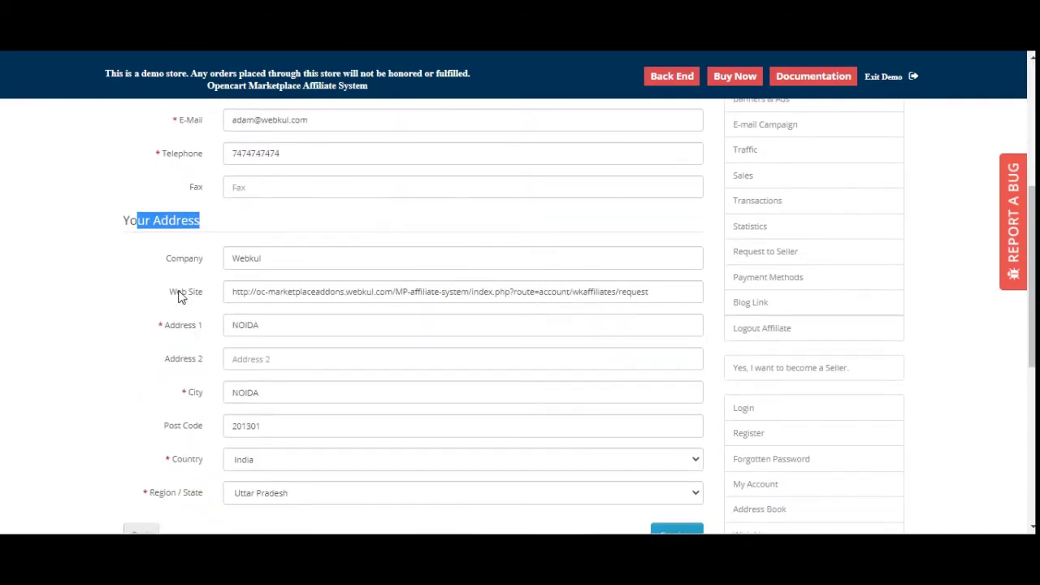
left_click_drag(179, 297, 661, 295)
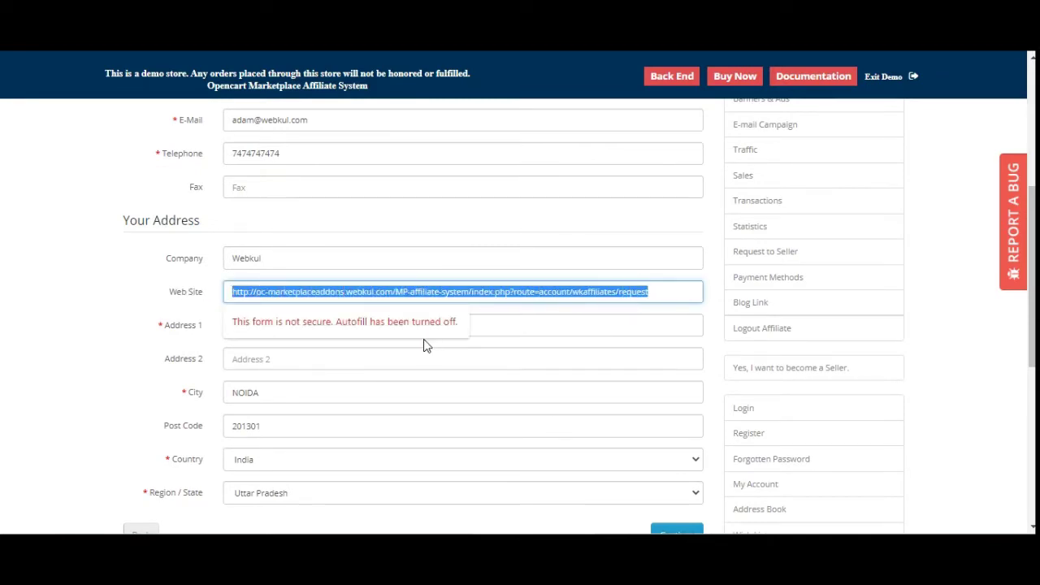
scroll(136, 297, "down", 2)
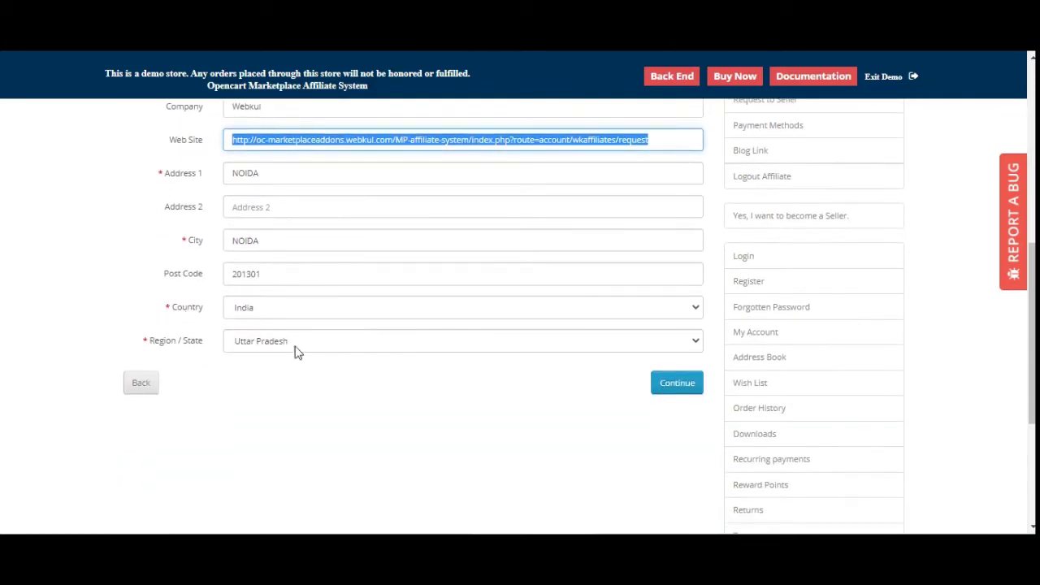
scroll(643, 381, "up", 3)
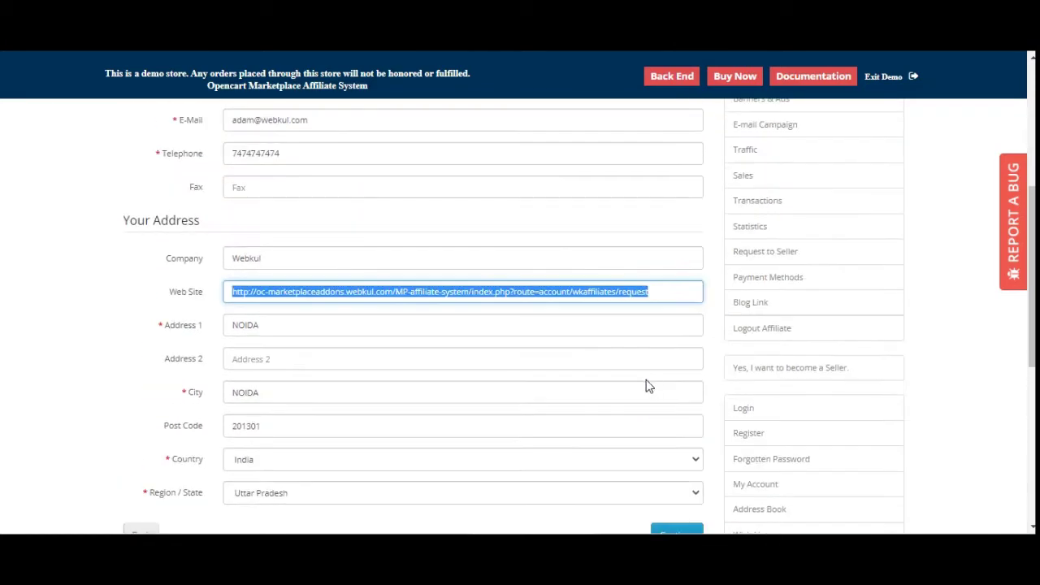
- Open the affiliate's Change Password page and go on to the Summary page to view the clicks, sales and commission table
scroll(688, 349, "up", 3)
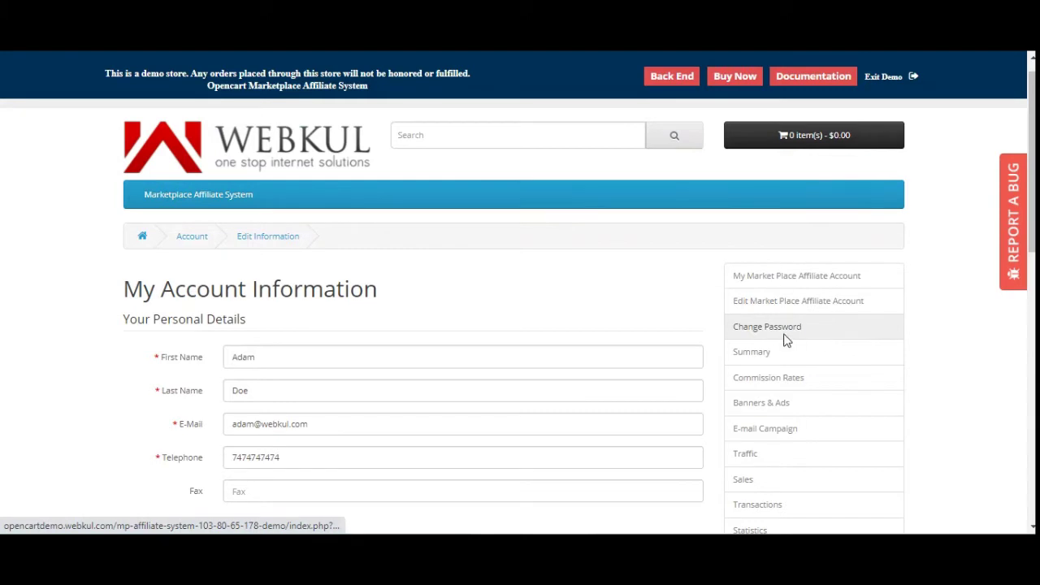
left_click(785, 340)
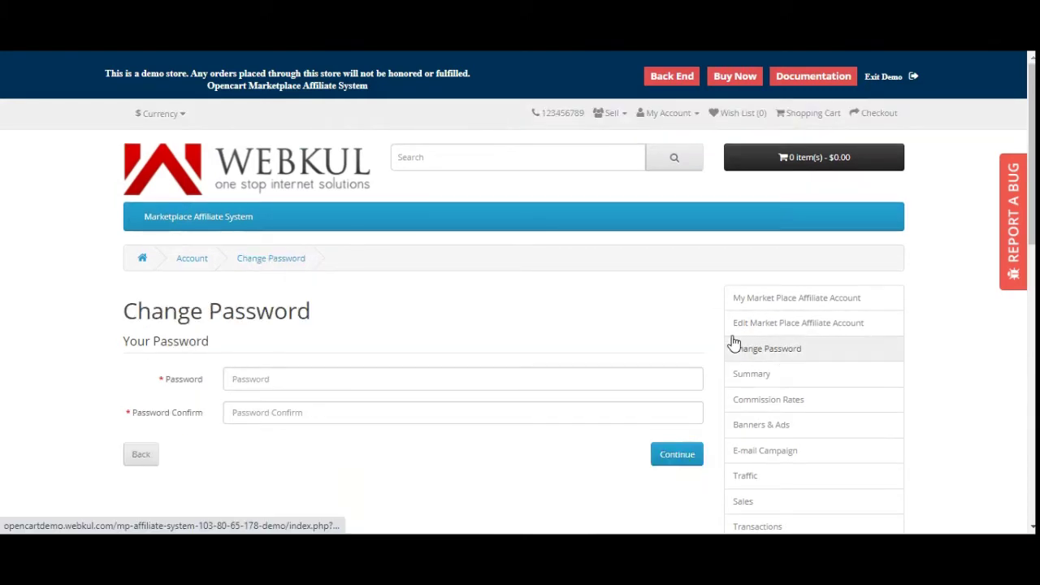
scroll(761, 365, "down", 3)
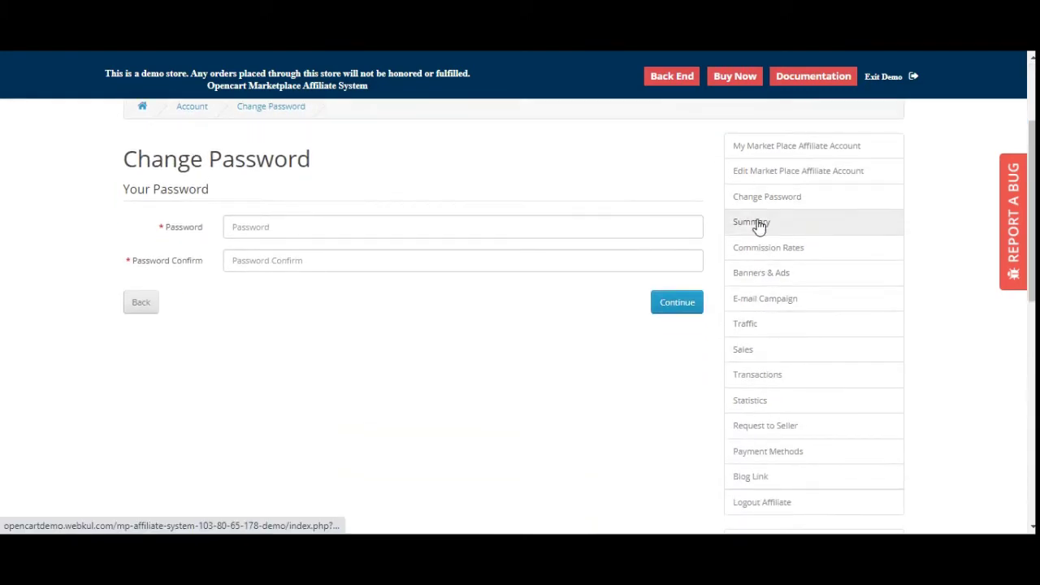
left_click(757, 222)
scroll(520, 372, "down", 3)
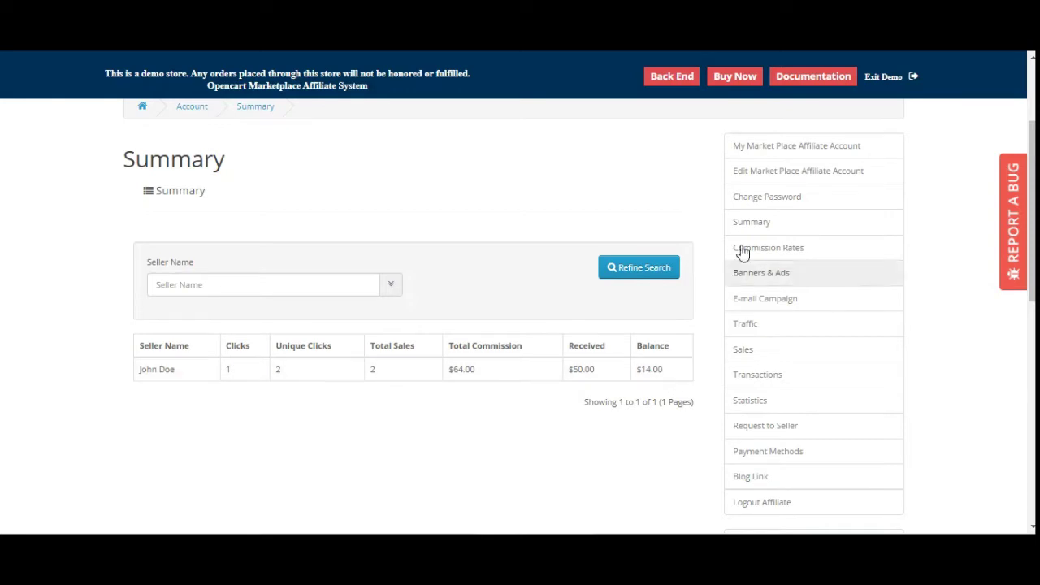
- Open the Commission Rates page and review the seller's per unique click, fixed per sale and percentage per sale rates
left_click(795, 255)
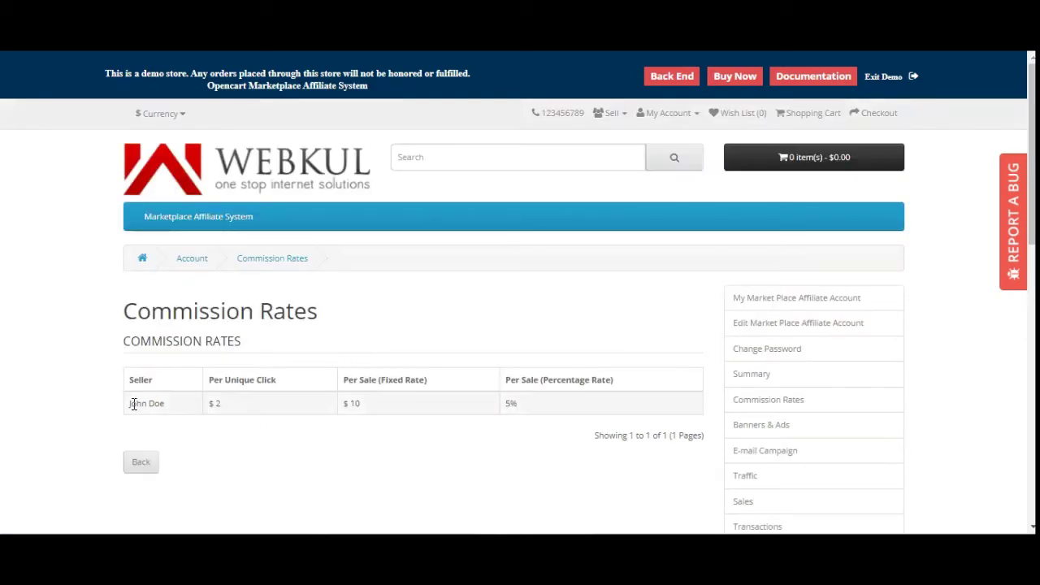
left_click_drag(134, 404, 170, 411)
left_click(209, 412)
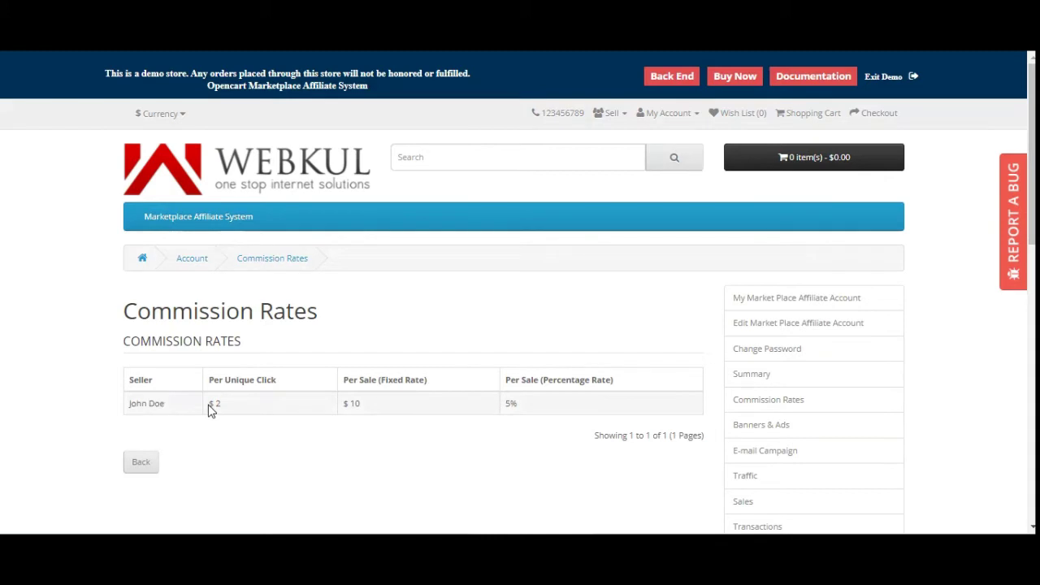
left_click_drag(343, 406, 364, 411)
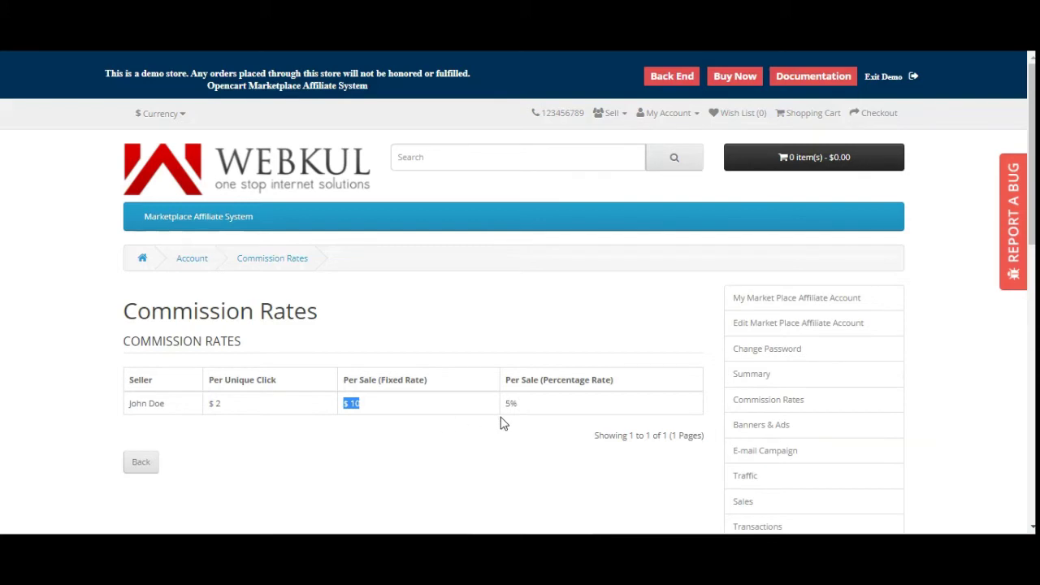
left_click_drag(505, 405, 513, 405)
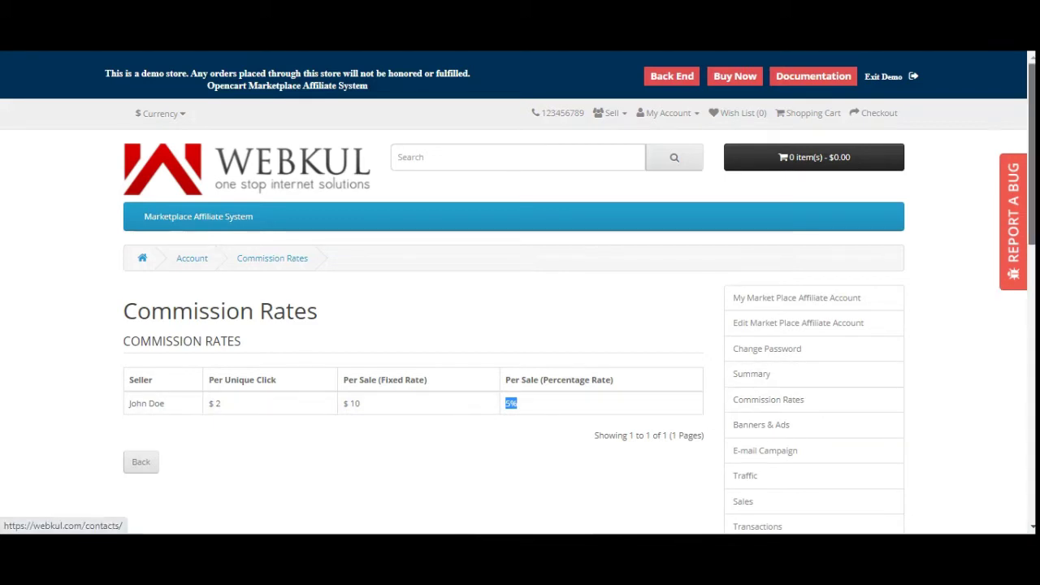
- Open the Banners & Ads page and look over the product banners list
scroll(569, 325, "down", 1)
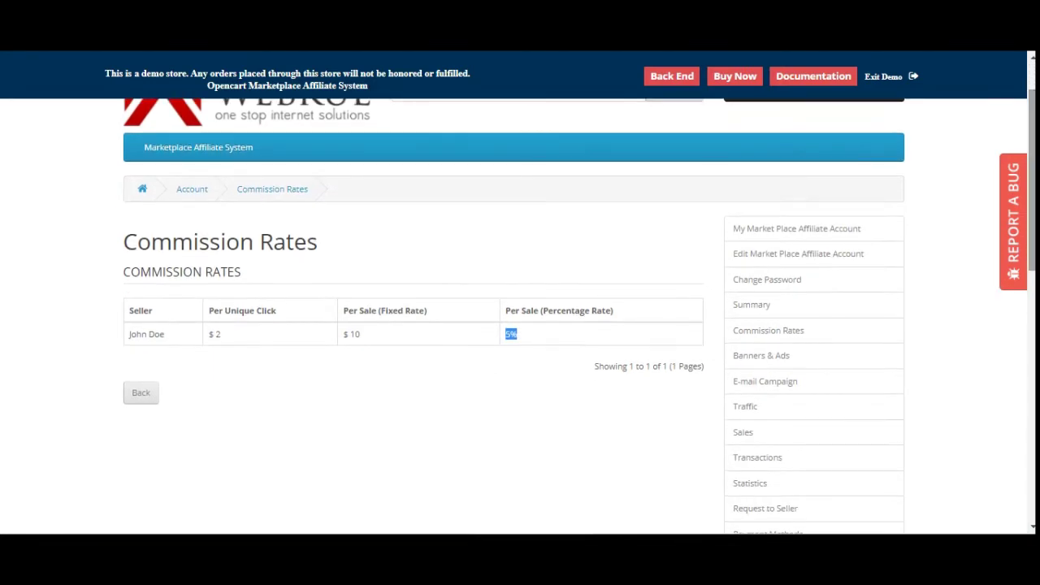
left_click(776, 363)
scroll(671, 358, "down", 2)
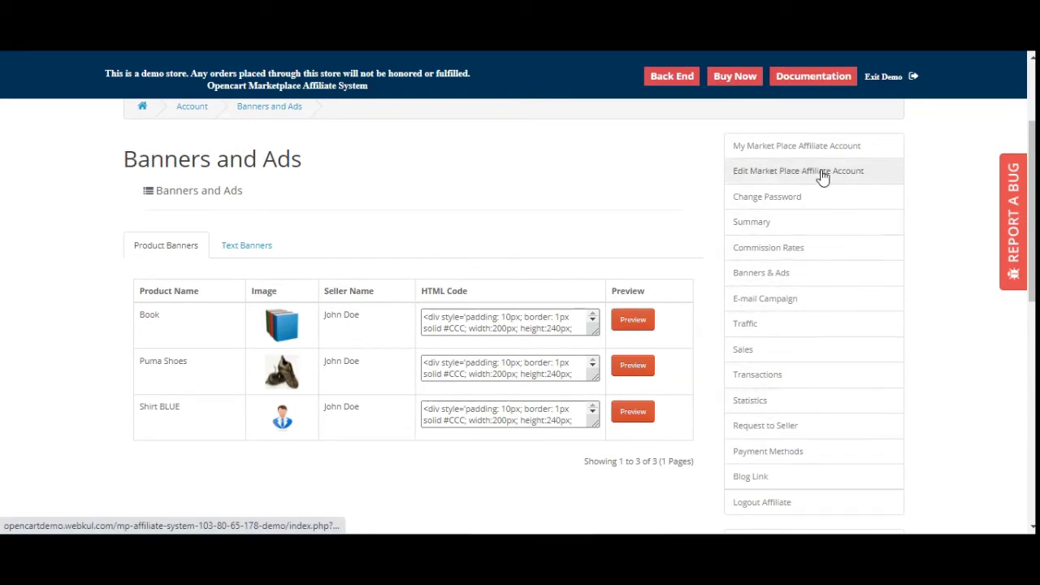
- Open the Request to Seller page and view the sellers available in the Select Seller options without changing the selection
scroll(782, 354, "down", 2)
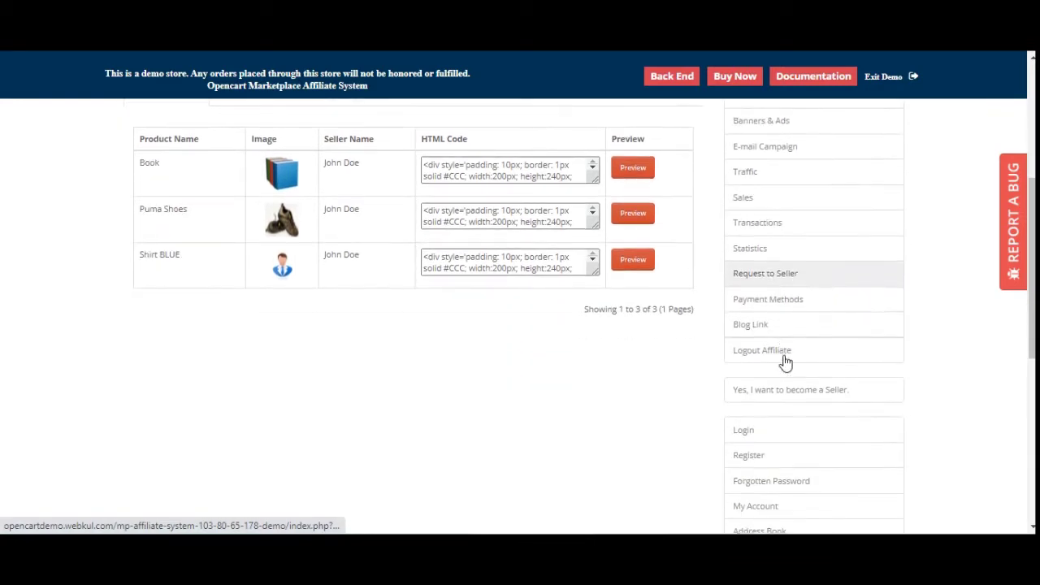
left_click(767, 274)
scroll(367, 380, "down", 2)
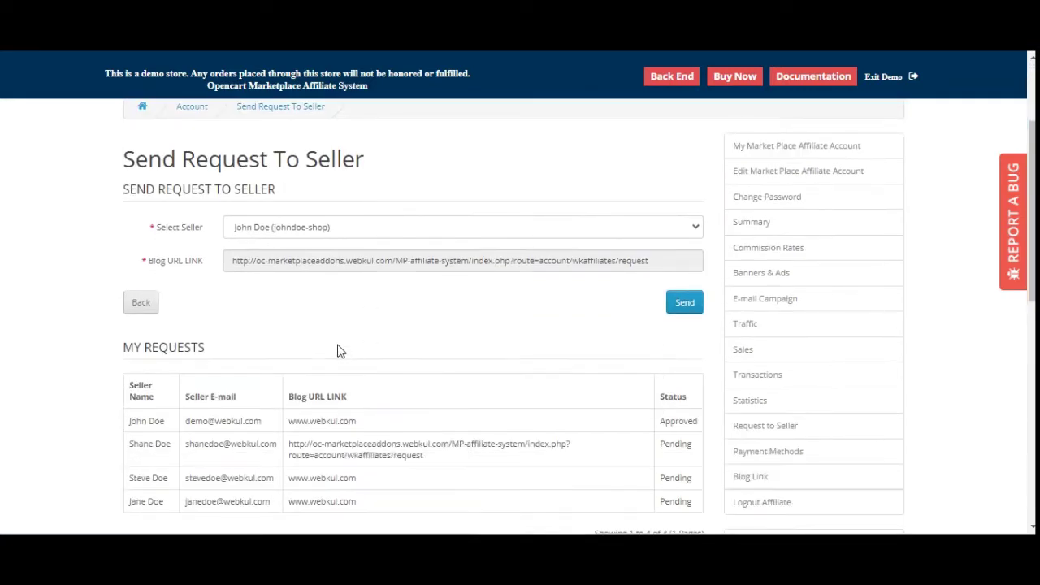
left_click_drag(137, 159, 336, 159)
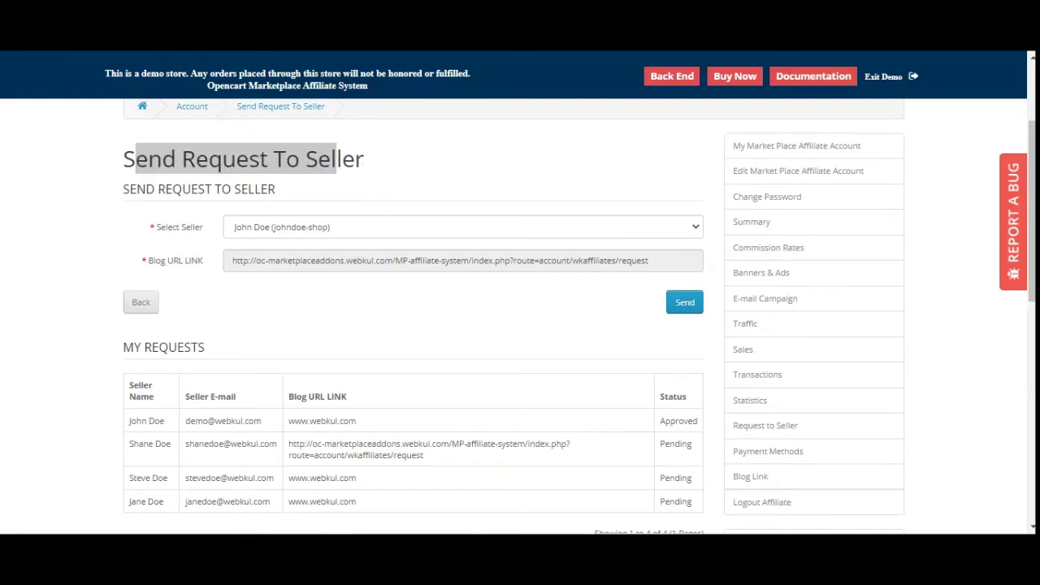
left_click(379, 233)
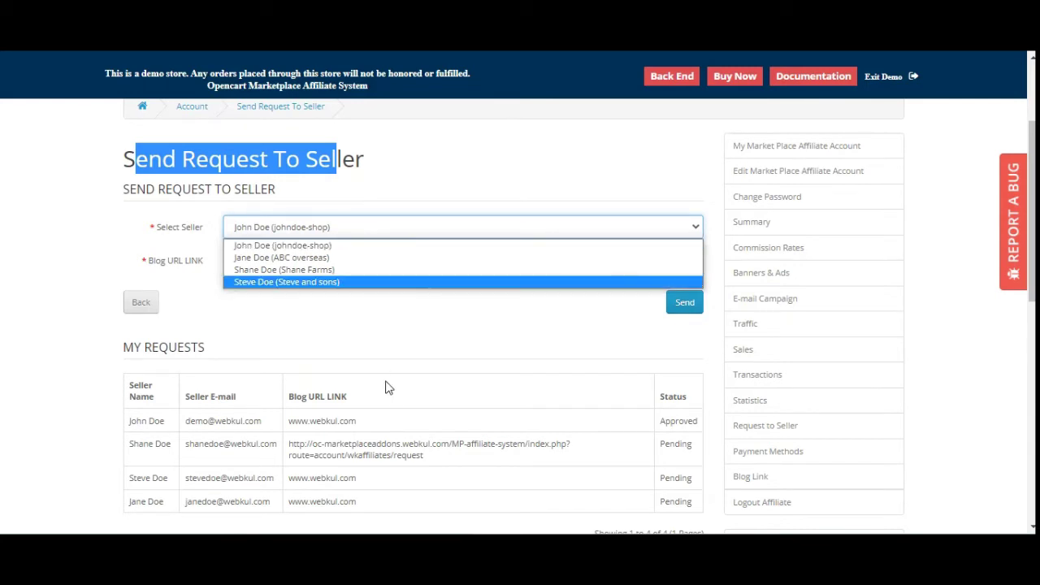
left_click(400, 444)
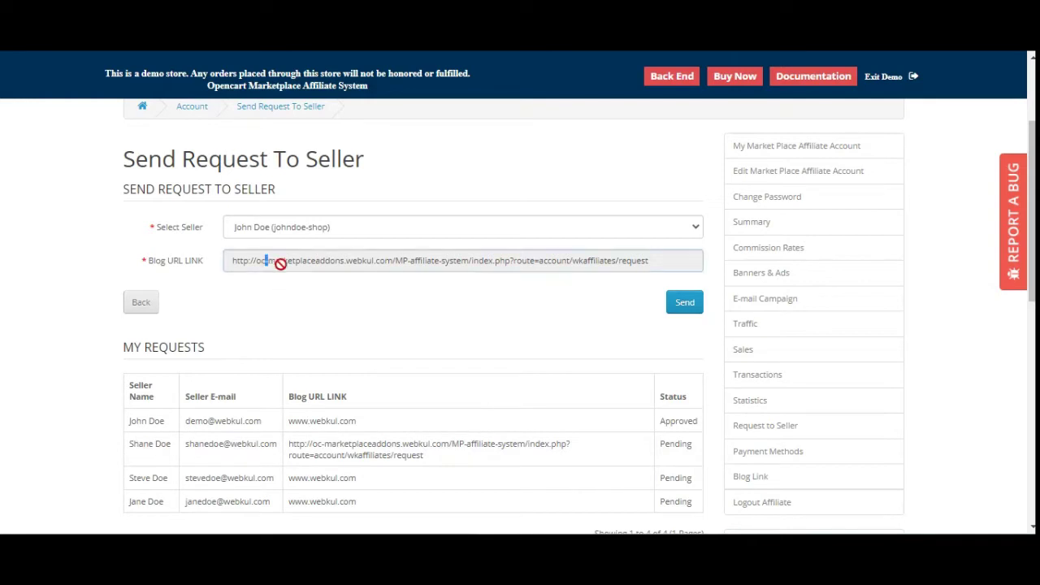
- Review the Blog URL LINK field and the status of each seller request under My Requests
left_click_drag(266, 261, 449, 261)
scroll(244, 363, "down", 2)
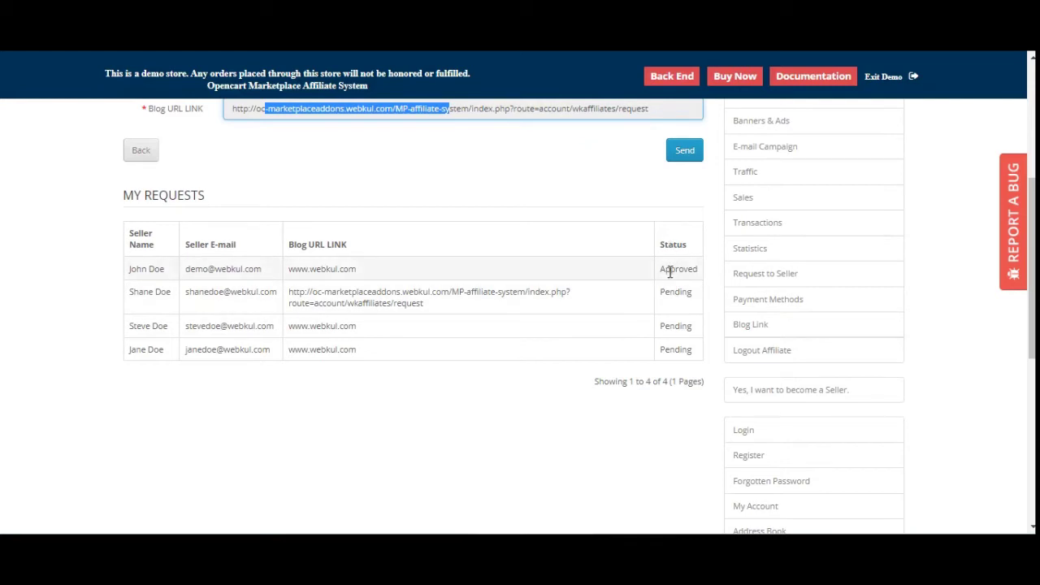
left_click_drag(666, 269, 697, 269)
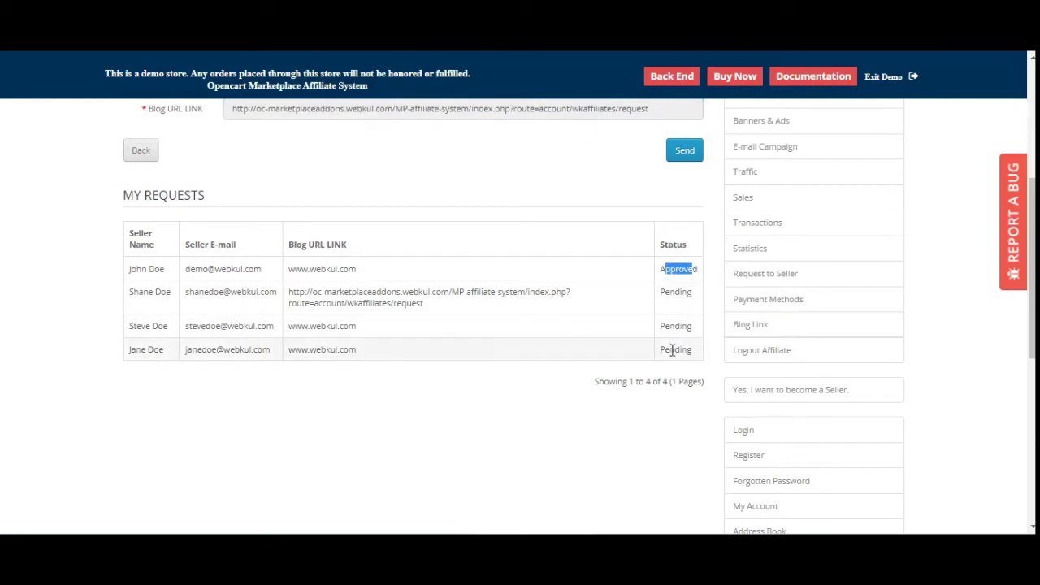
- Return to the Banners & Ads page, glance at the Text Banners and switch back to the Product Banners
scroll(785, 453, "up", 3)
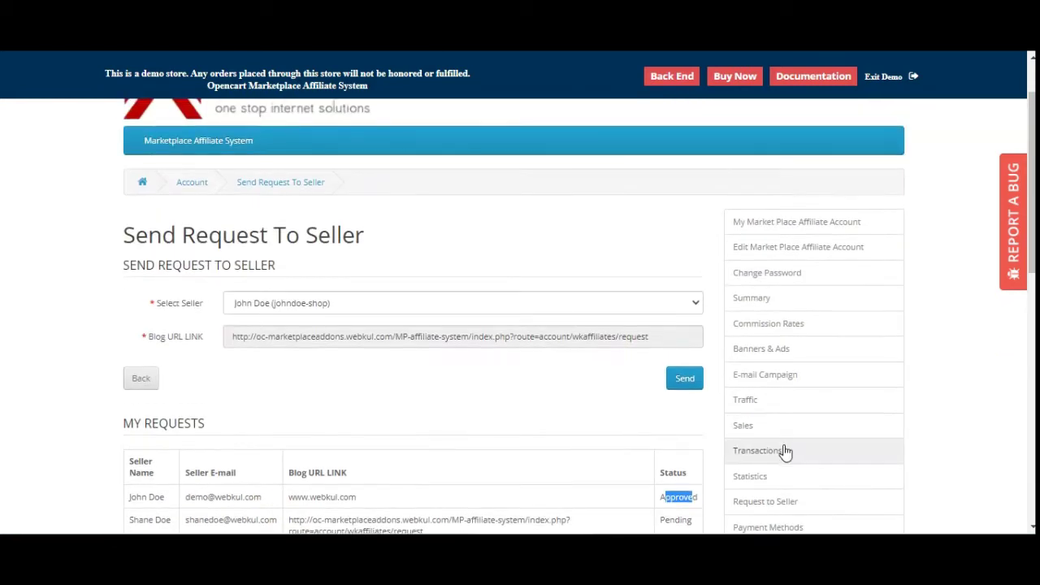
left_click(779, 359)
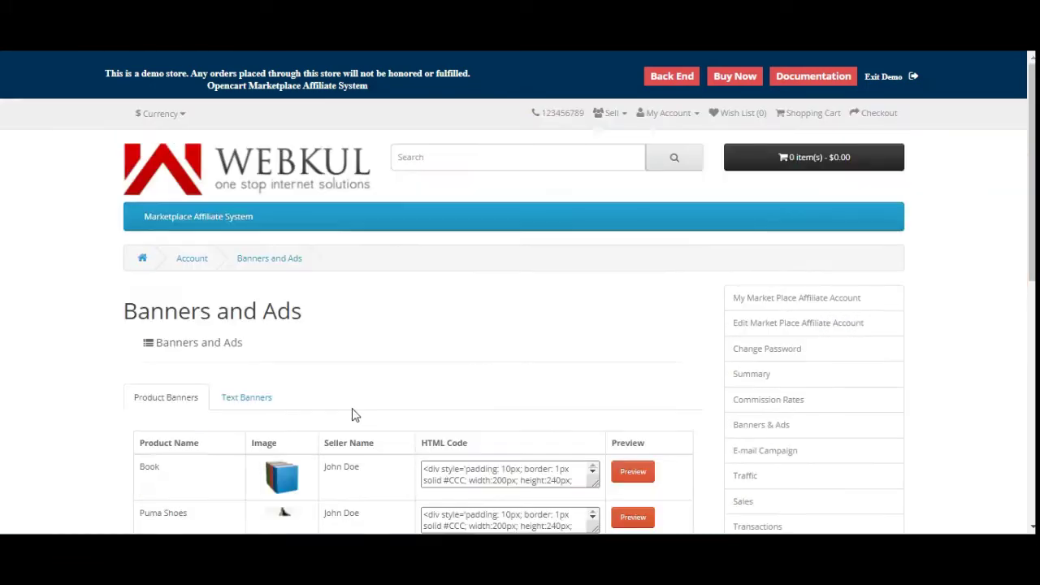
scroll(352, 407, "down", 2)
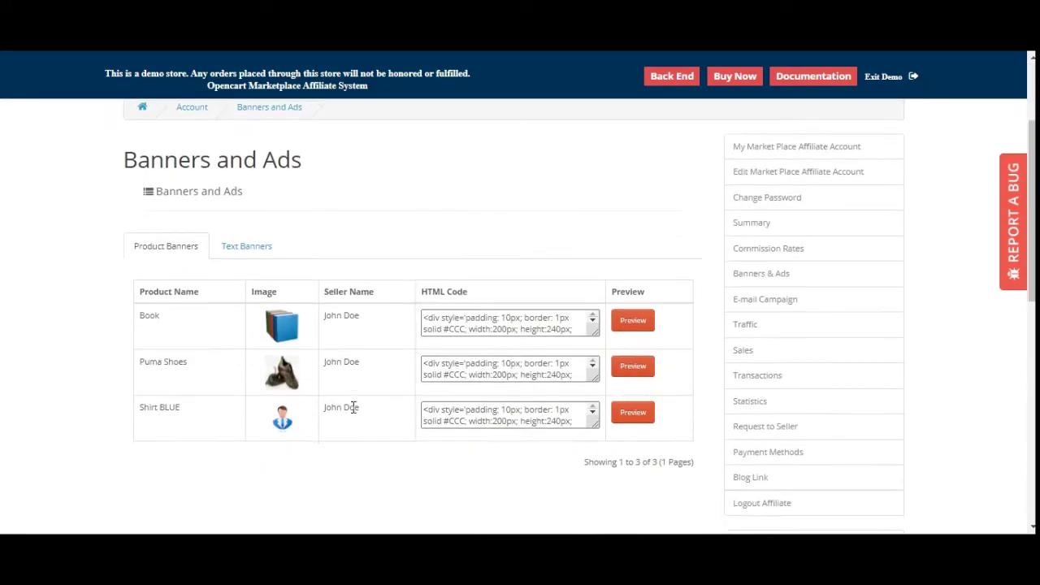
left_click(235, 247)
left_click(179, 248)
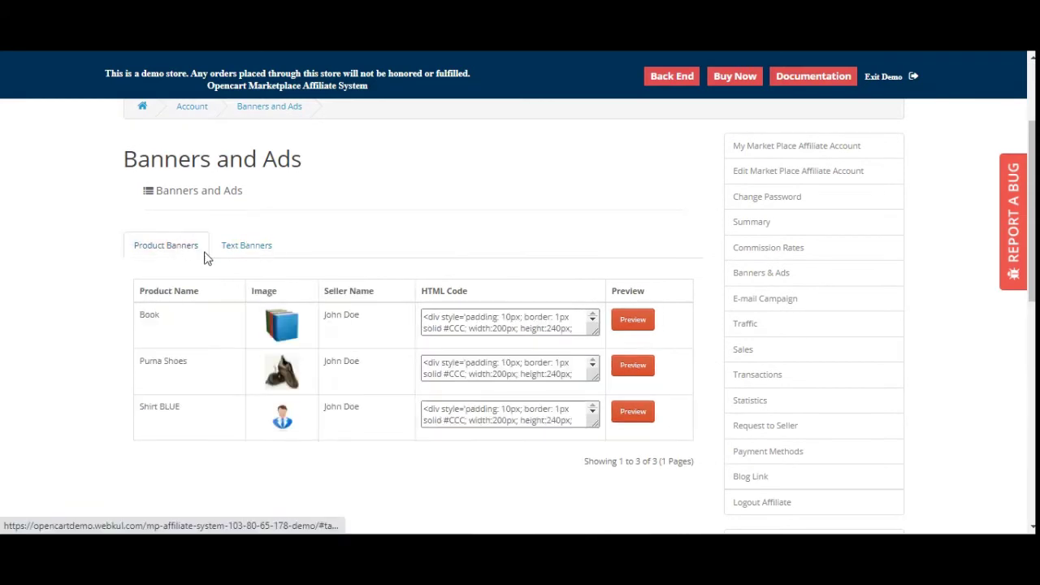
- Copy the HTML code of the Book product banner, preview the banner and close the preview
left_click(465, 322)
left_click(465, 323)
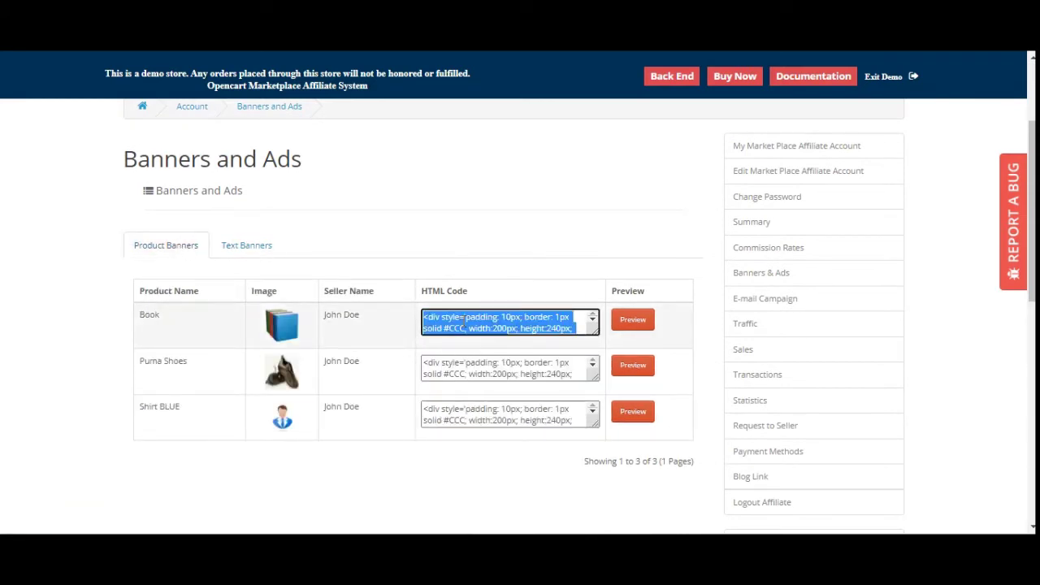
right_click(462, 322)
left_click(514, 122)
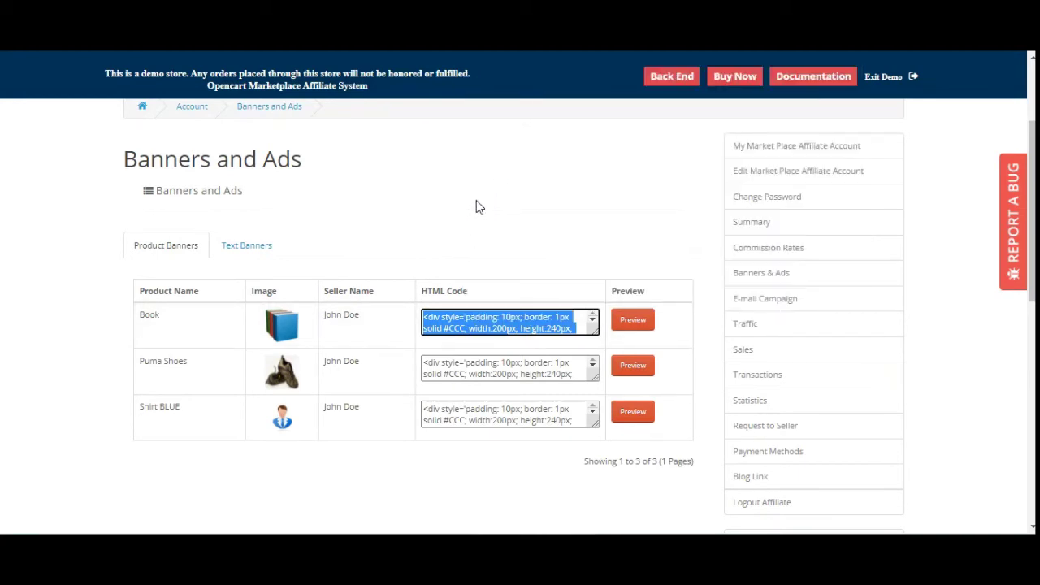
left_click(633, 322)
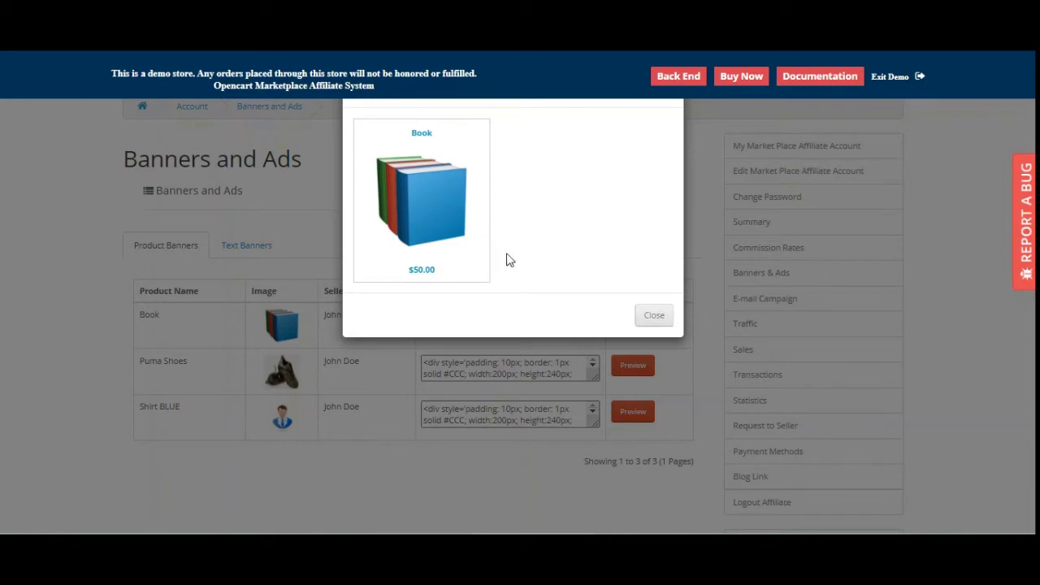
left_click(650, 318)
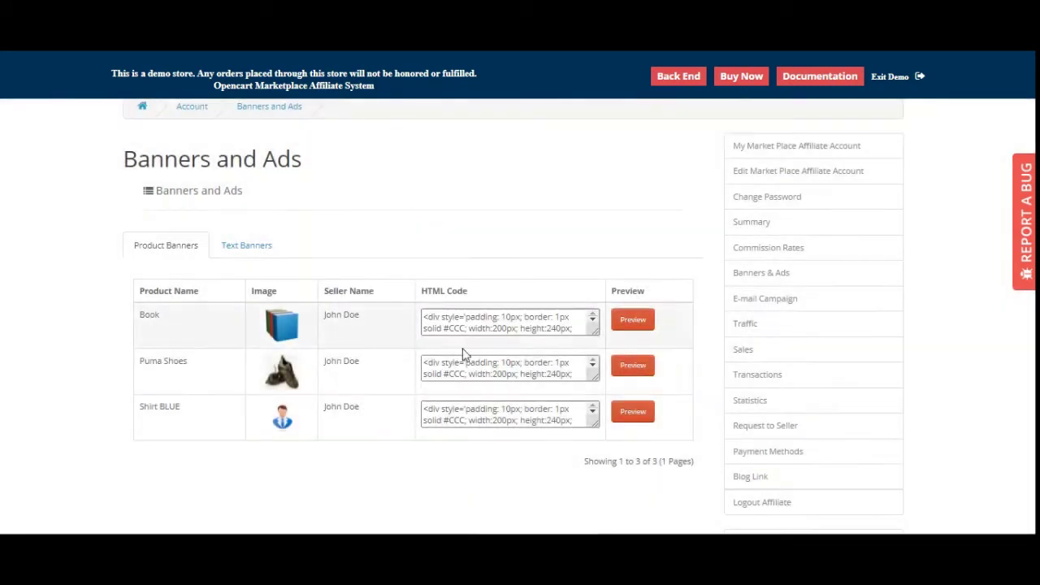
- Copy the Book banner's HTML code again, then reopen and close its preview
left_click(520, 325)
right_click(521, 325)
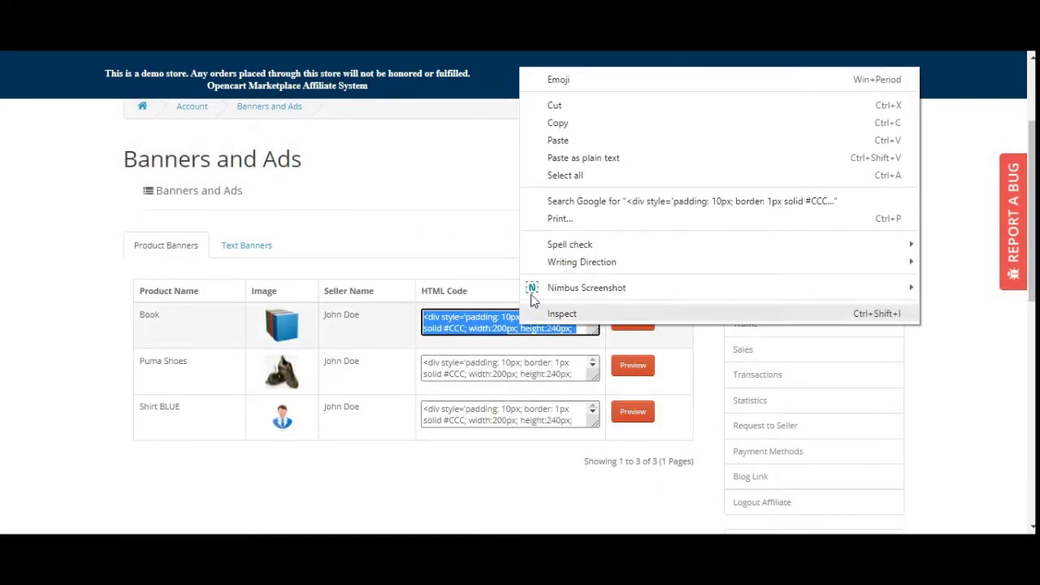
left_click(574, 124)
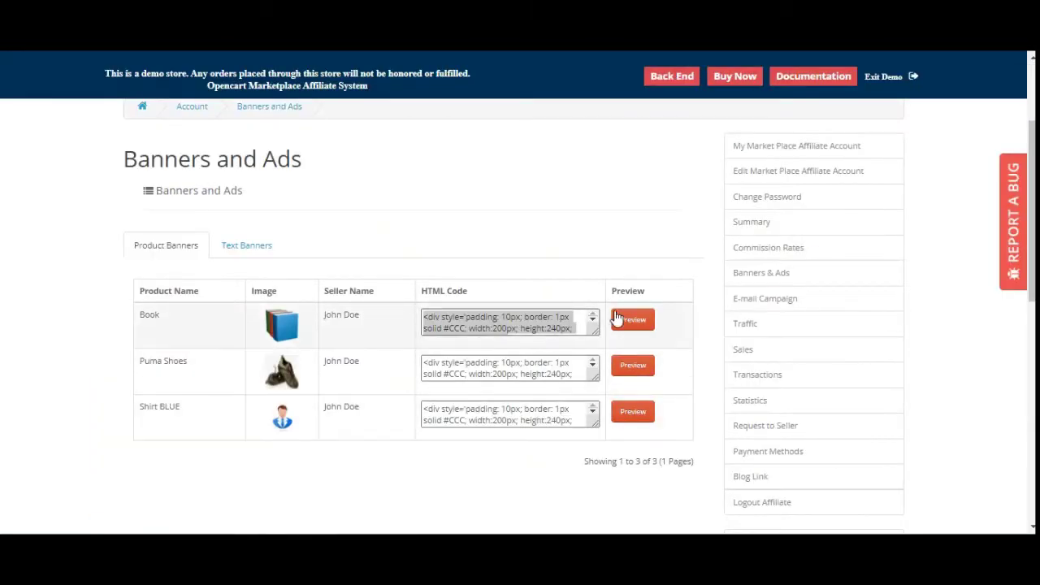
left_click(631, 321)
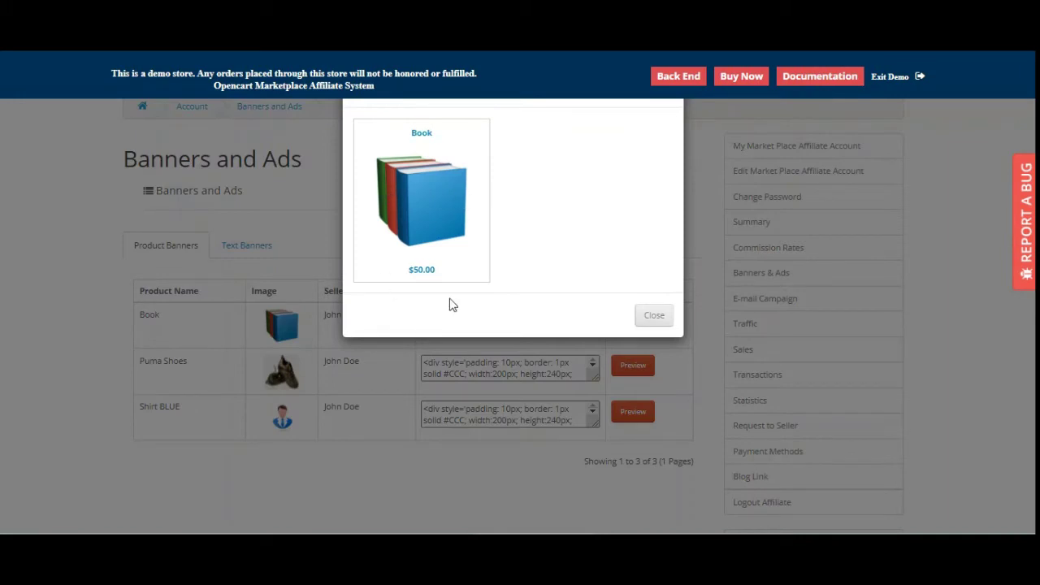
left_click(655, 316)
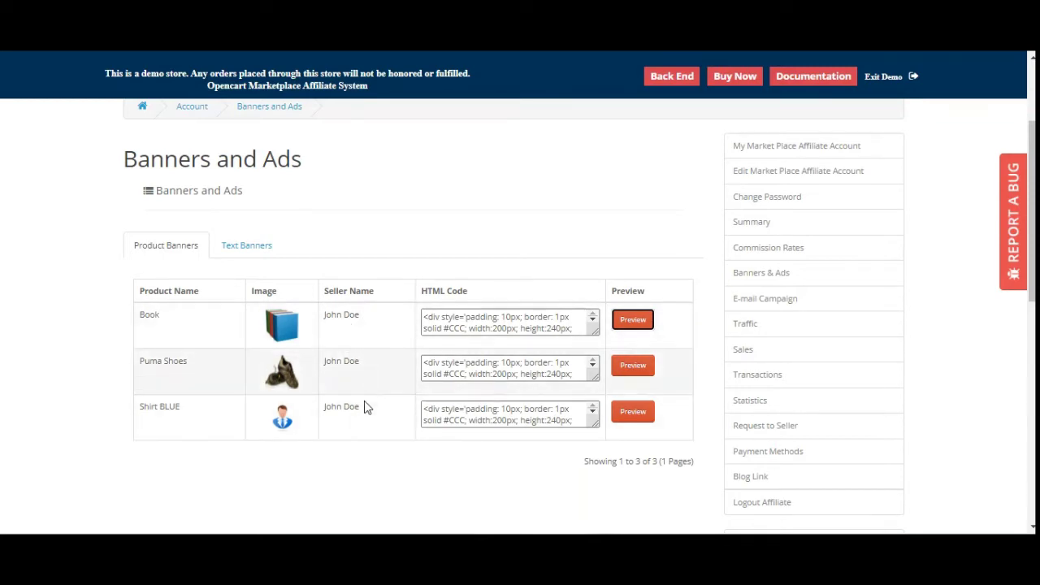
- Switch to the Text Banners list, preview the WebKul Demo Website banner and close the preview
left_click(259, 248)
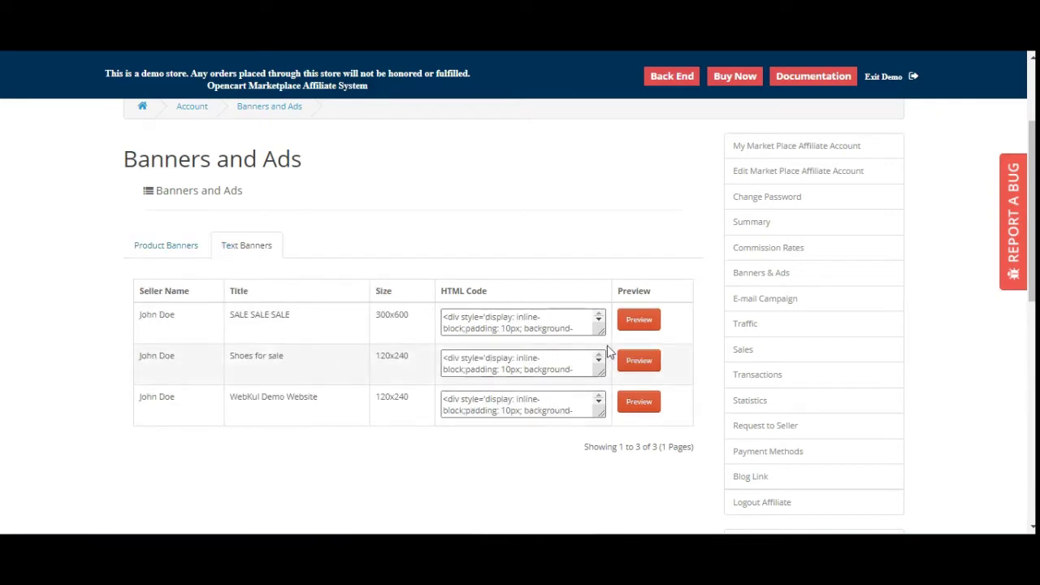
left_click(638, 403)
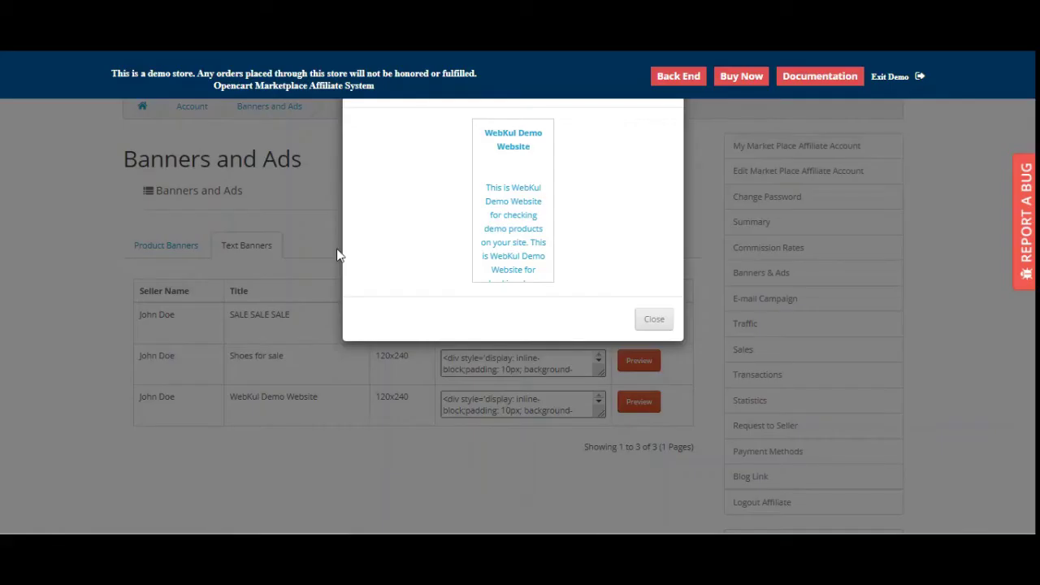
left_click(654, 325)
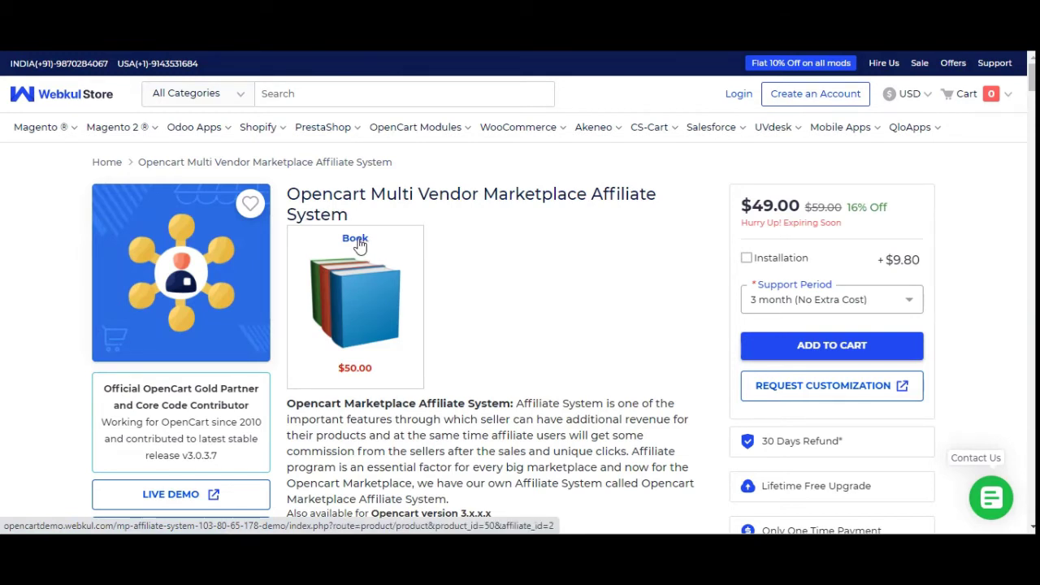
- Follow the Book banner link embedded on the Webkul Store product page and open the affiliate account's E-mail Campaign page
left_click(360, 244)
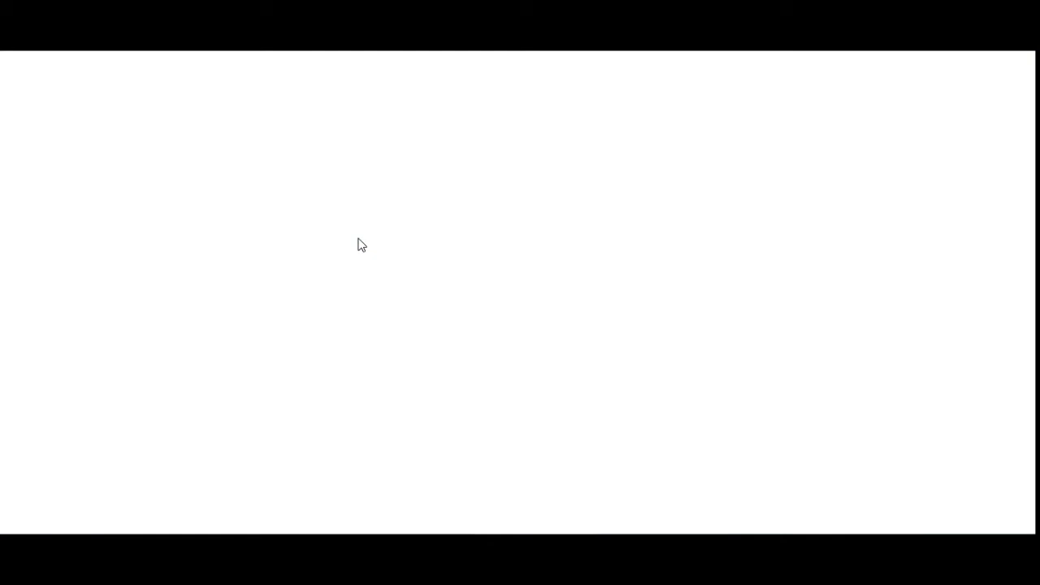
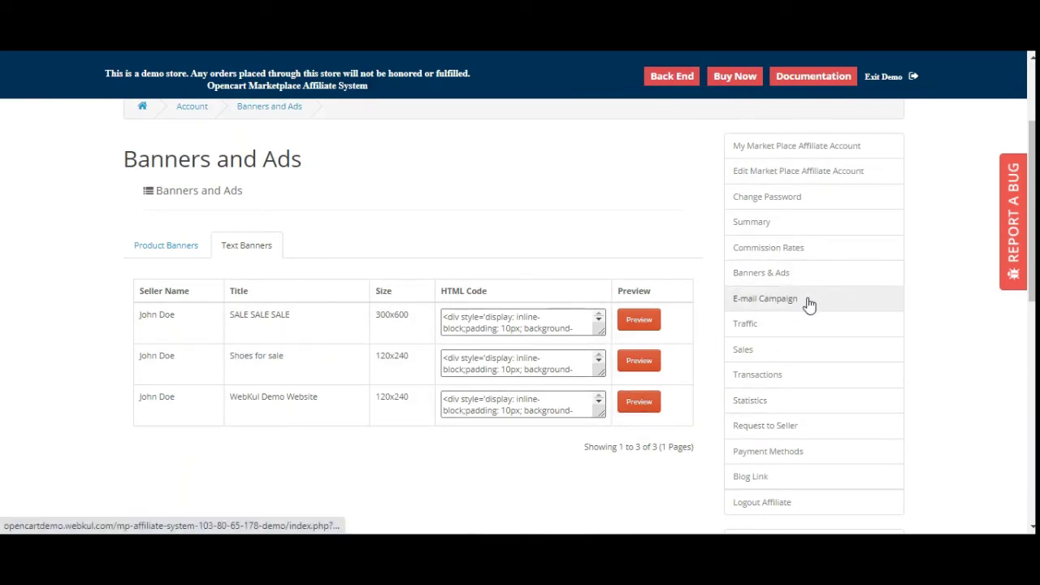
left_click(806, 301)
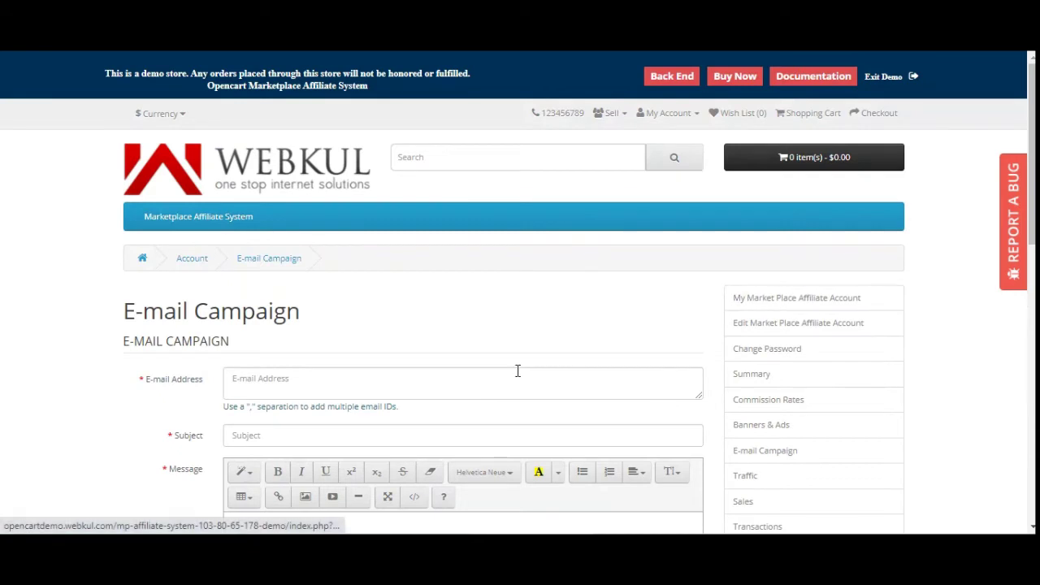
- Examine the E-mail Campaign form's address, subject and message fields and its sending option
scroll(518, 371, "down", 1)
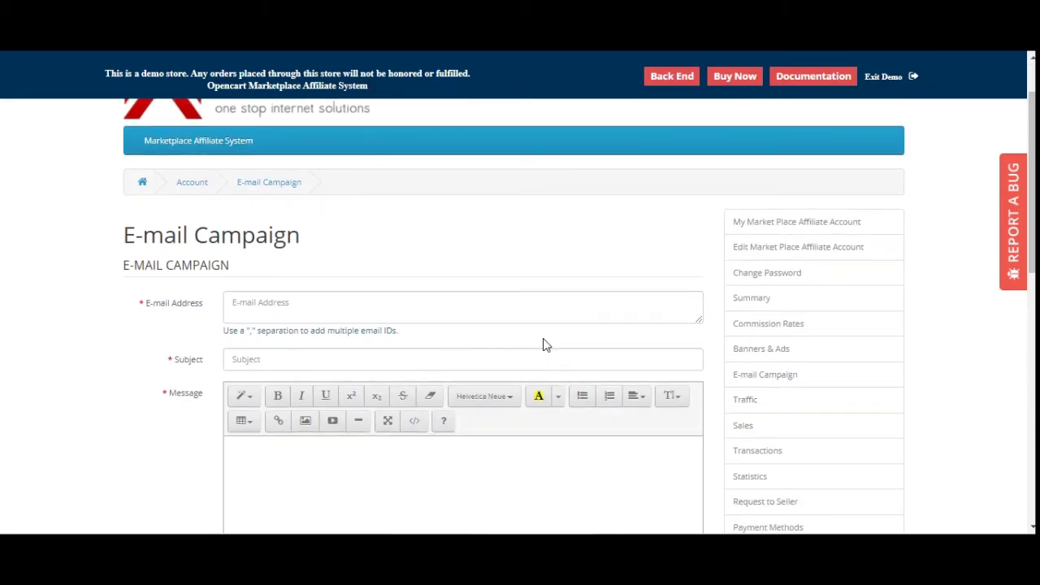
scroll(546, 344, "down", 1)
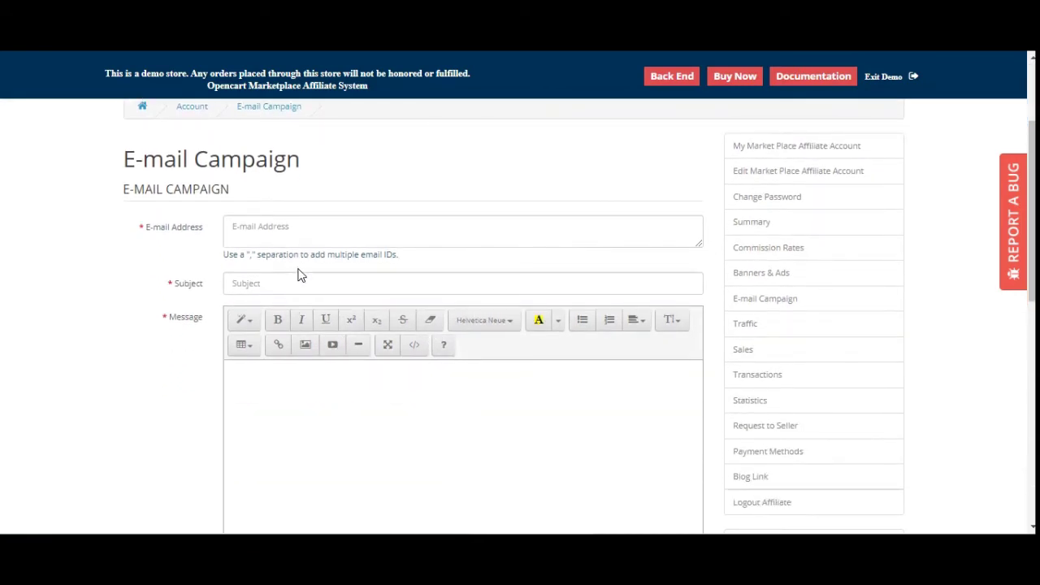
left_click(294, 225)
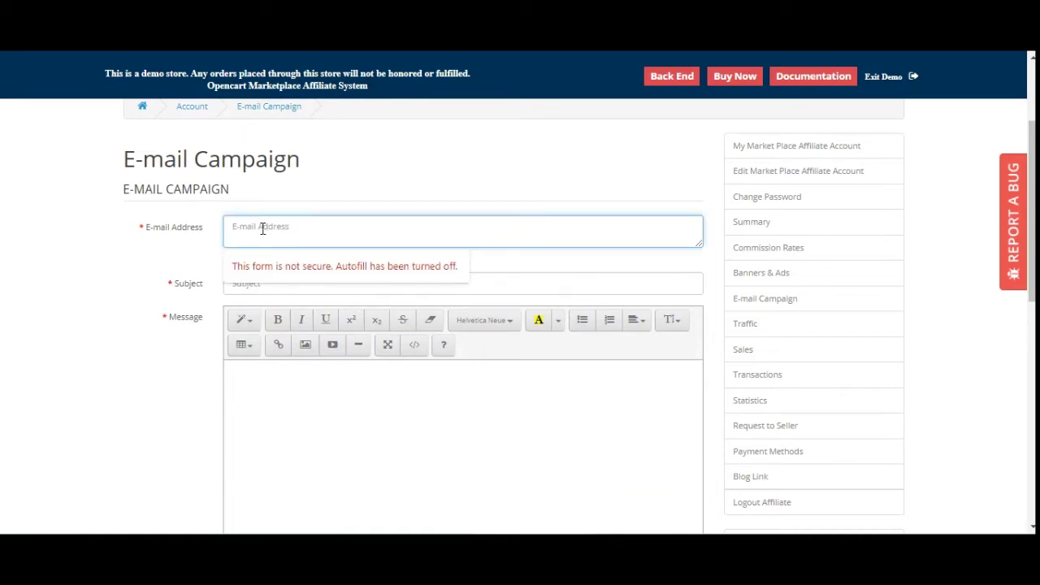
left_click(169, 255)
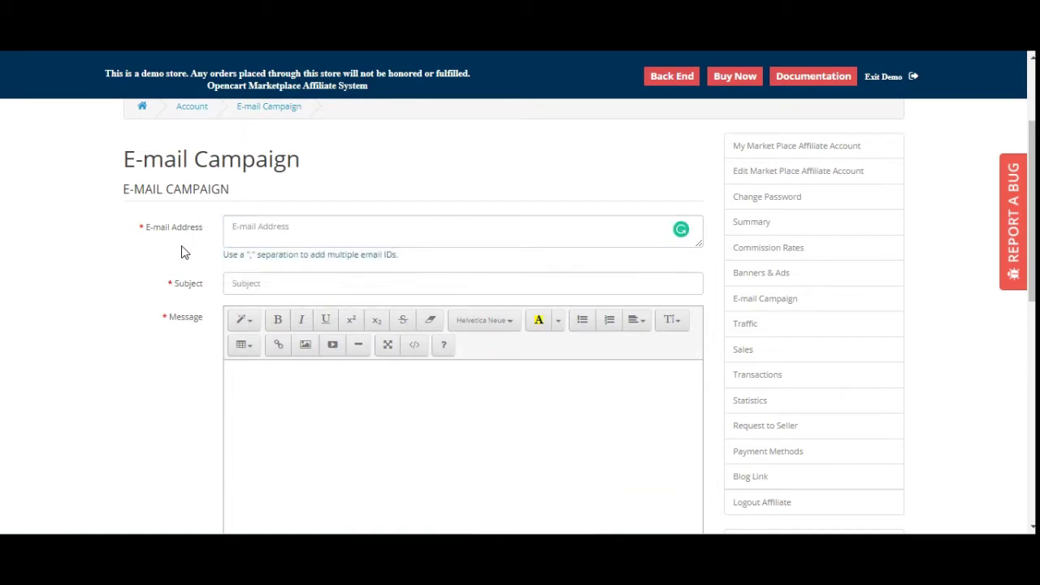
scroll(182, 251, "down", 1)
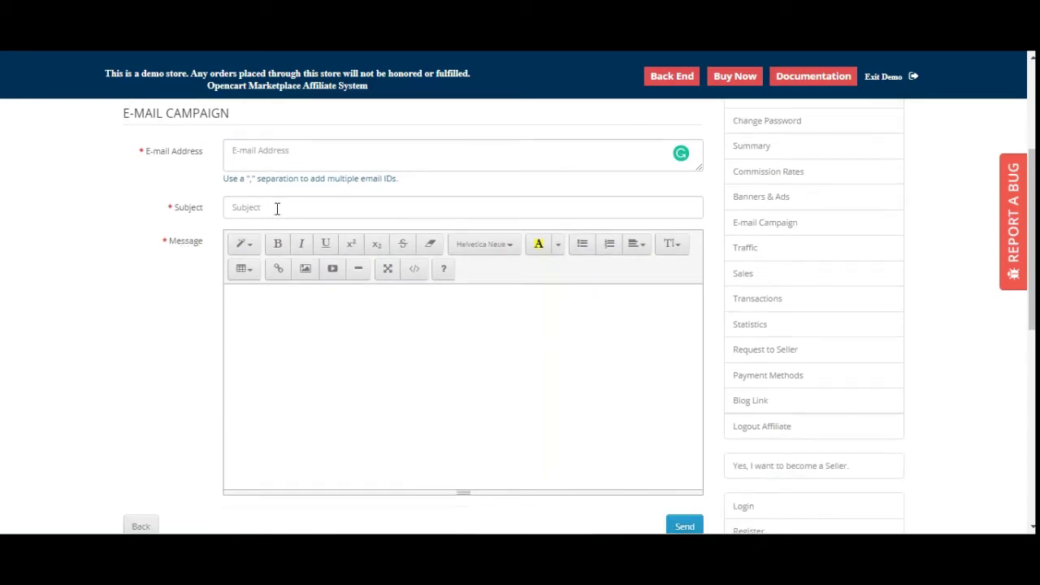
scroll(307, 306, "down", 1)
left_click(308, 306)
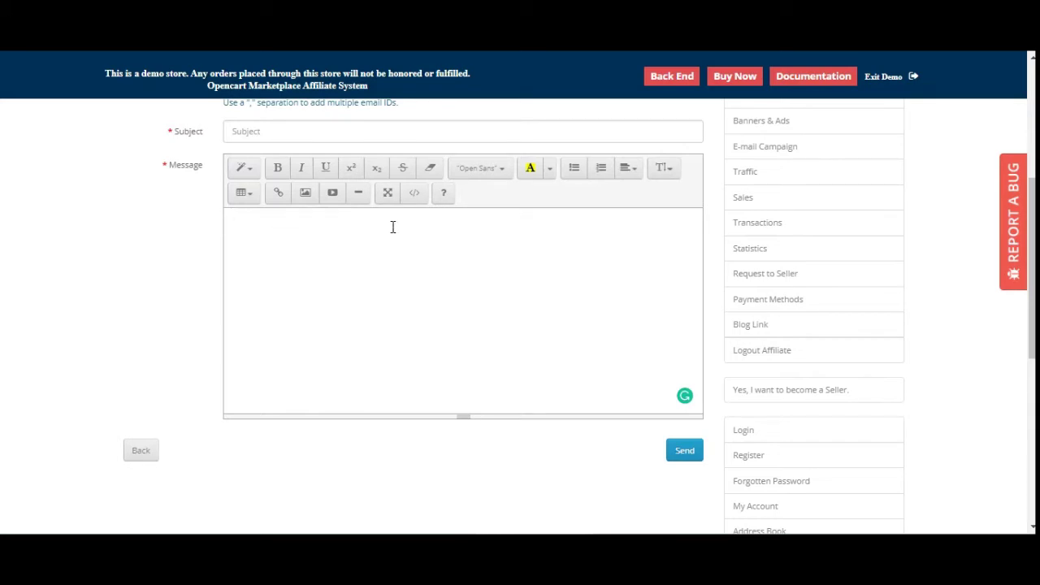
left_click(682, 453)
scroll(818, 393, "down", 2)
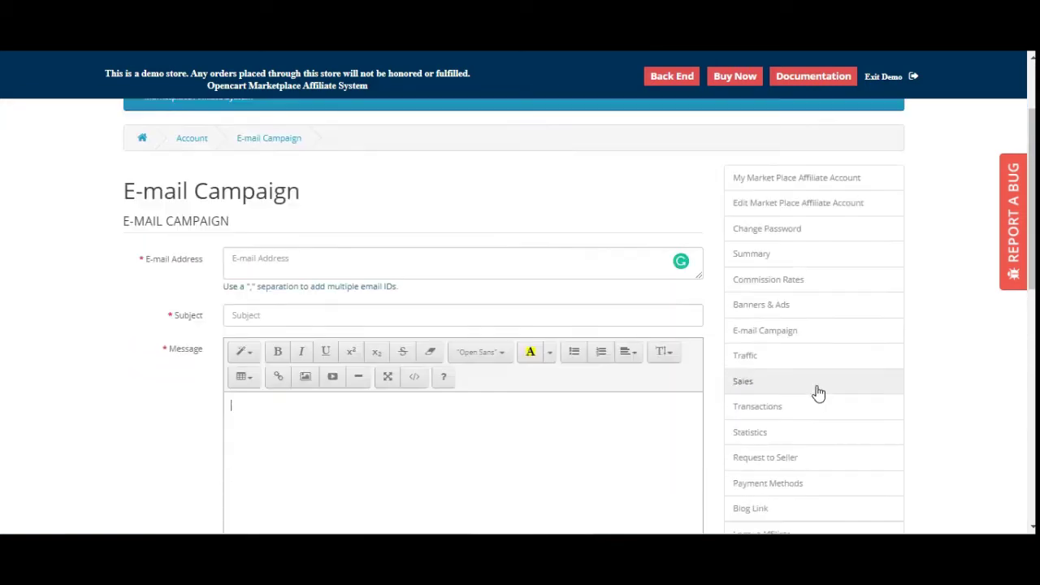
scroll(934, 352, "down", 1)
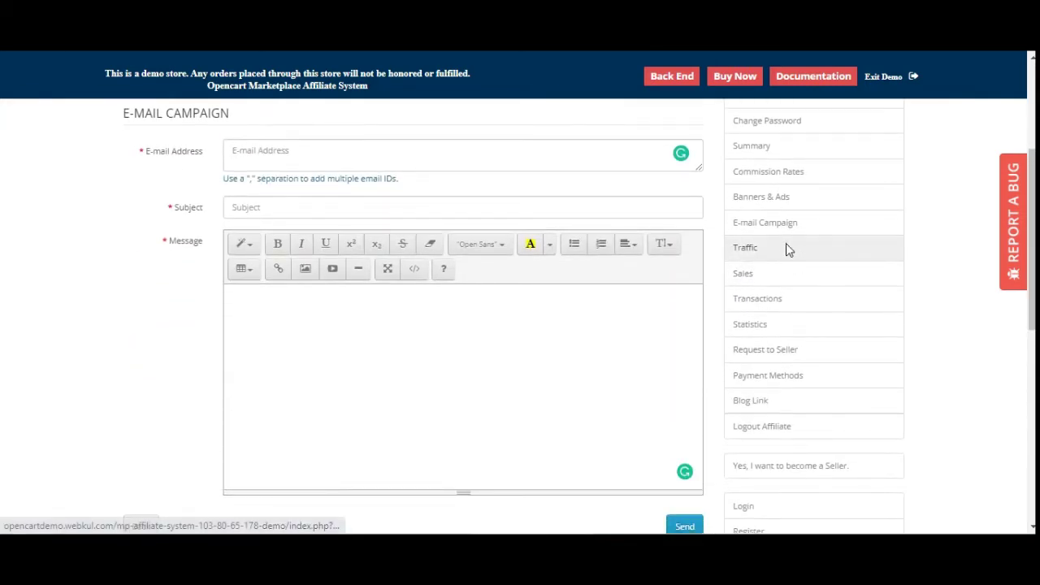
- Open the Traffic page and review the All Clicks columns from IP Address and Referring URL to Date
left_click(786, 243)
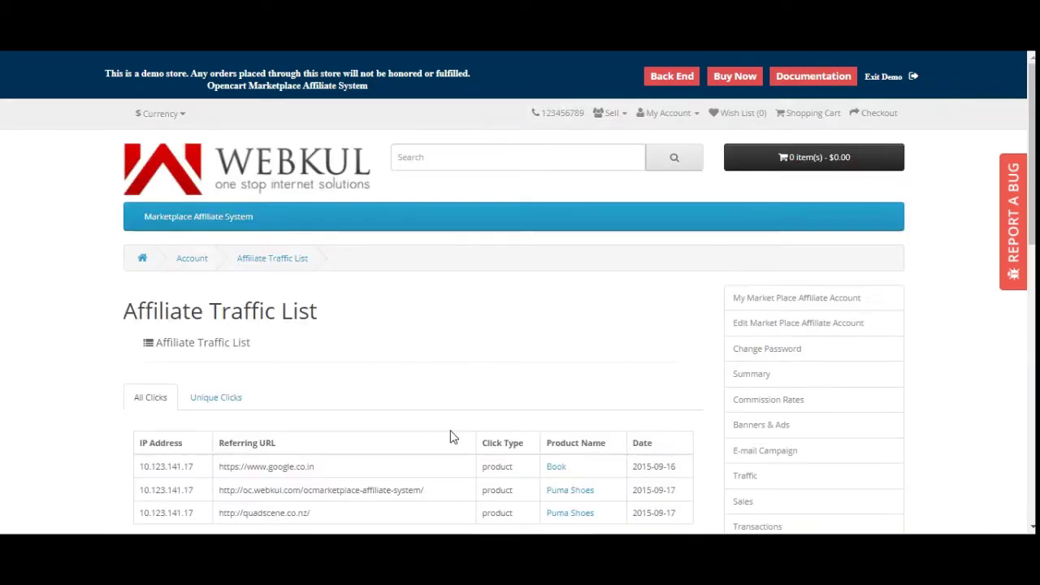
scroll(453, 437, "down", 3)
scroll(318, 362, "up", 1)
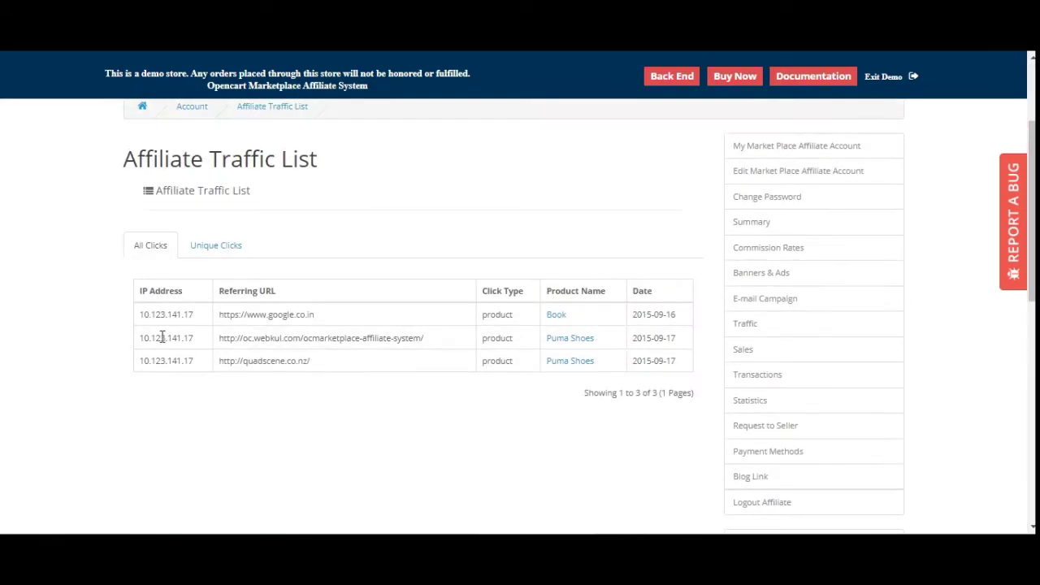
left_click_drag(142, 290, 323, 309)
left_click_drag(486, 290, 515, 328)
left_click_drag(559, 291, 598, 301)
double_click(642, 292)
- Switch the traffic list to Unique Clicks and review its Click Type and Product Name columns
left_click(226, 245)
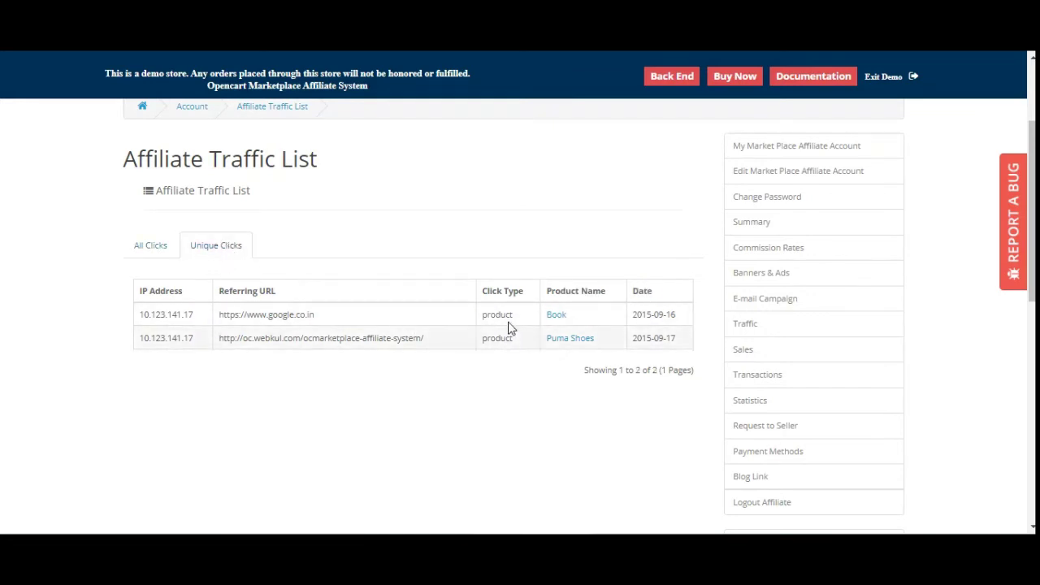
left_click_drag(490, 315, 546, 327)
left_click_drag(559, 290, 606, 293)
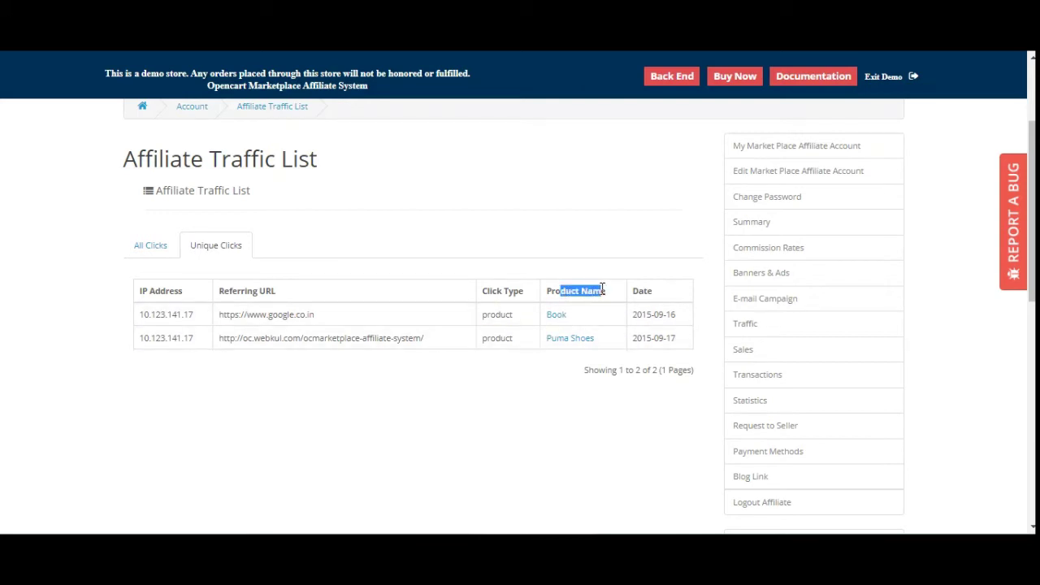
- Open the affiliate Sales page and review its Order ID, Product Price and Commission columns
left_click(780, 356)
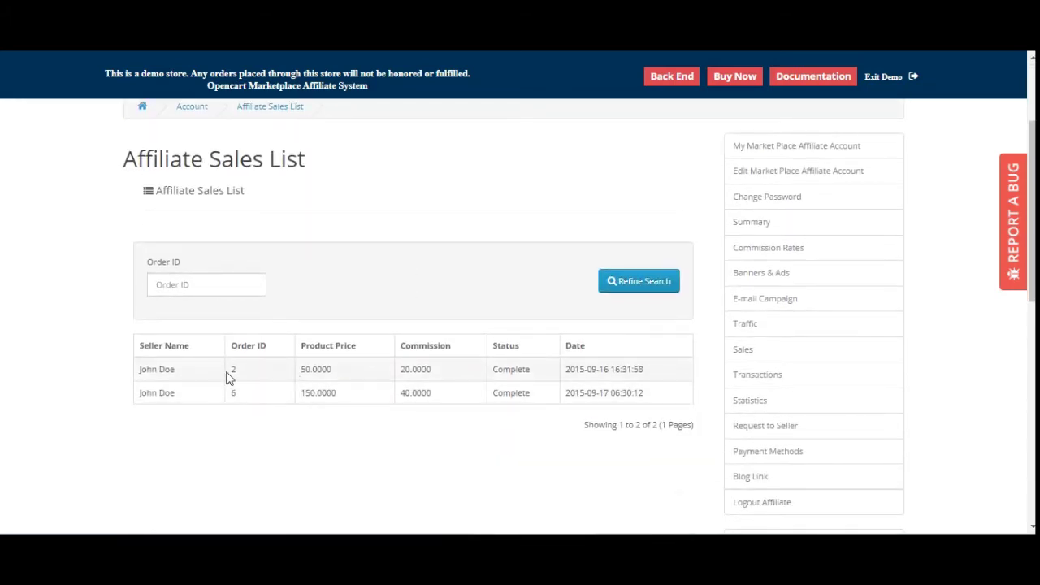
left_click_drag(232, 374, 239, 396)
left_click_drag(298, 409, 371, 404)
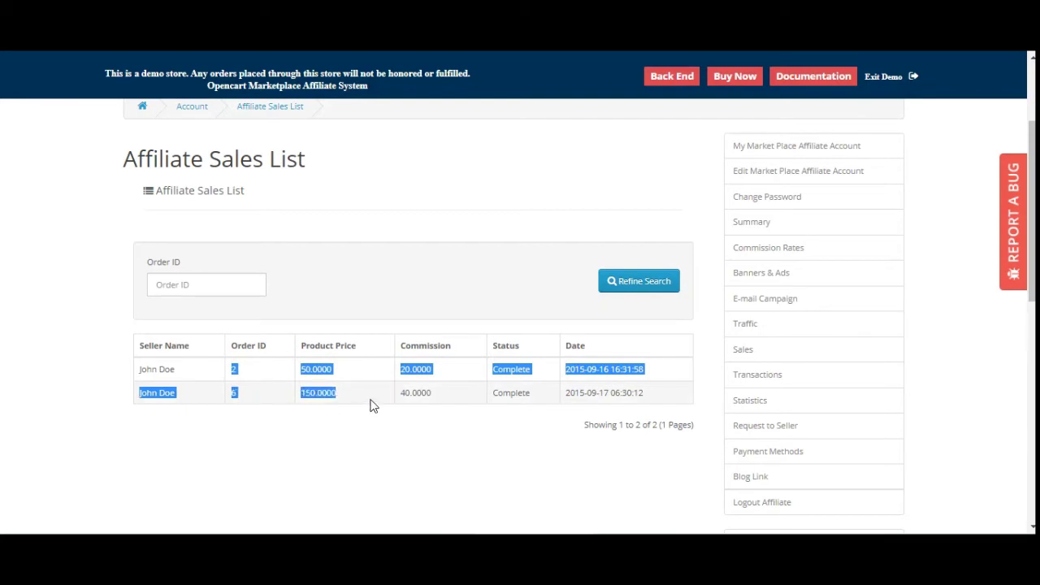
left_click(371, 404)
left_click_drag(423, 341, 483, 350)
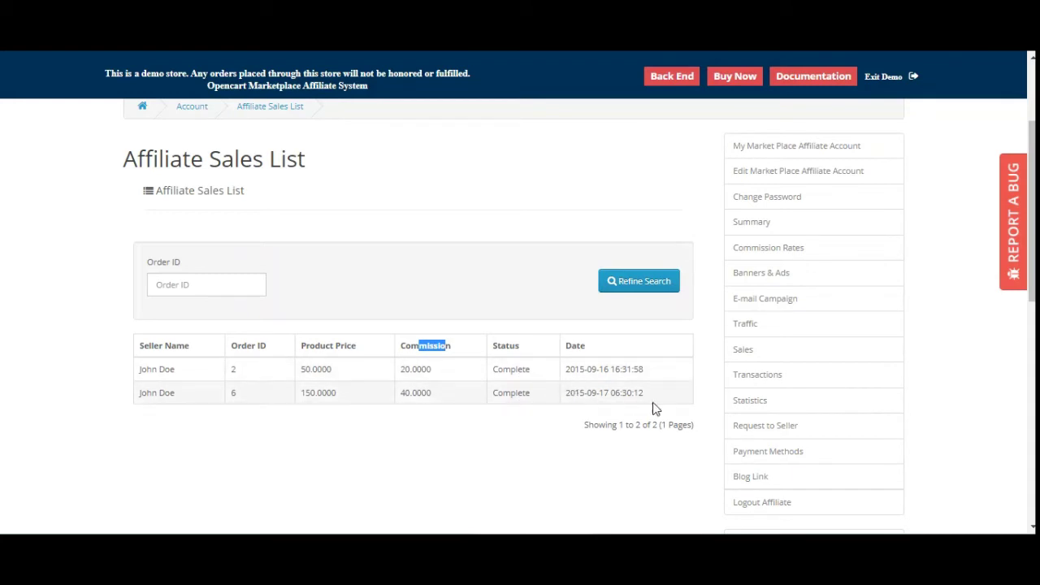
- View the affiliate's Transactions page, and open the Statistics page to inspect the clicks chart and its period options
left_click(796, 375)
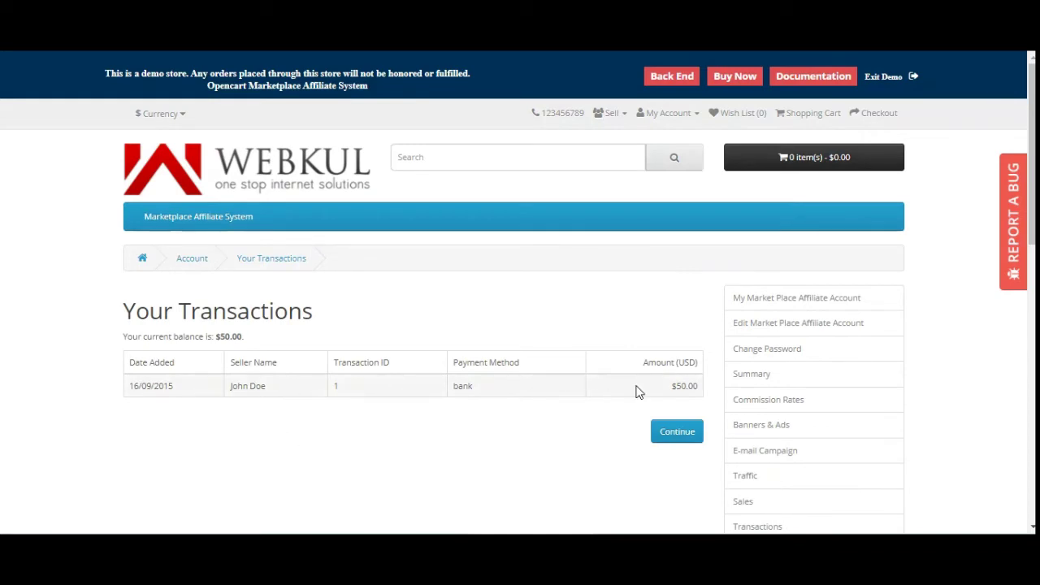
scroll(801, 413, "down", 3)
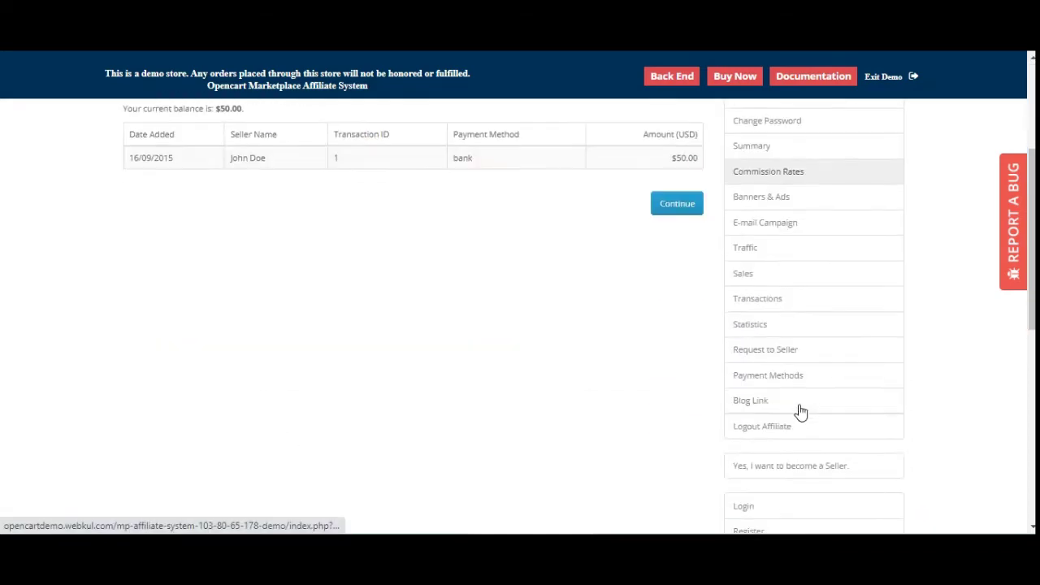
left_click(810, 330)
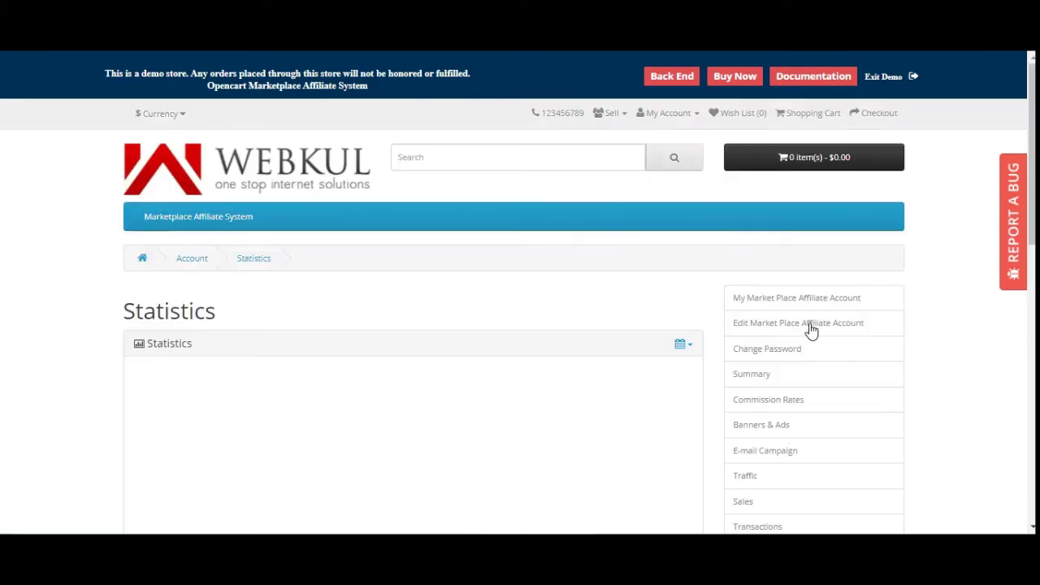
scroll(720, 350, "down", 1)
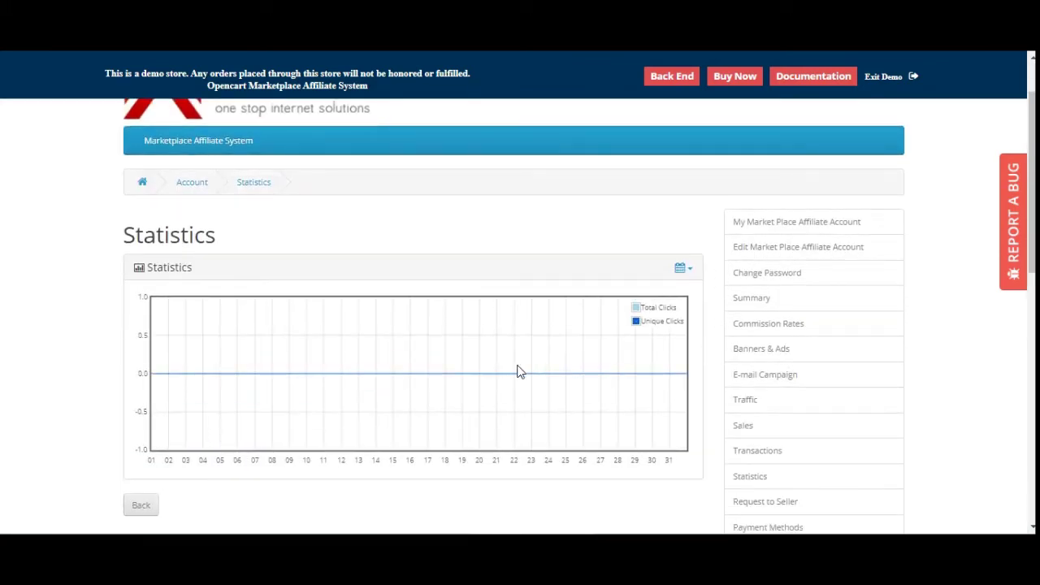
scroll(520, 371, "down", 2)
scroll(520, 372, "up", 2)
scroll(520, 372, "down", 3)
scroll(520, 371, "up", 2)
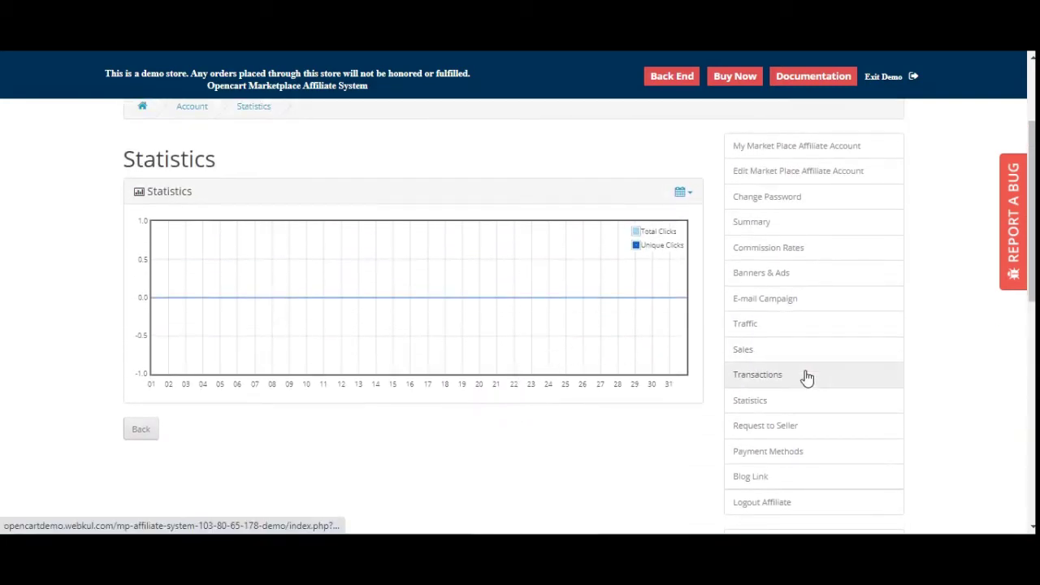
scroll(796, 398, "down", 1)
scroll(792, 376, "up", 1)
left_click(684, 191)
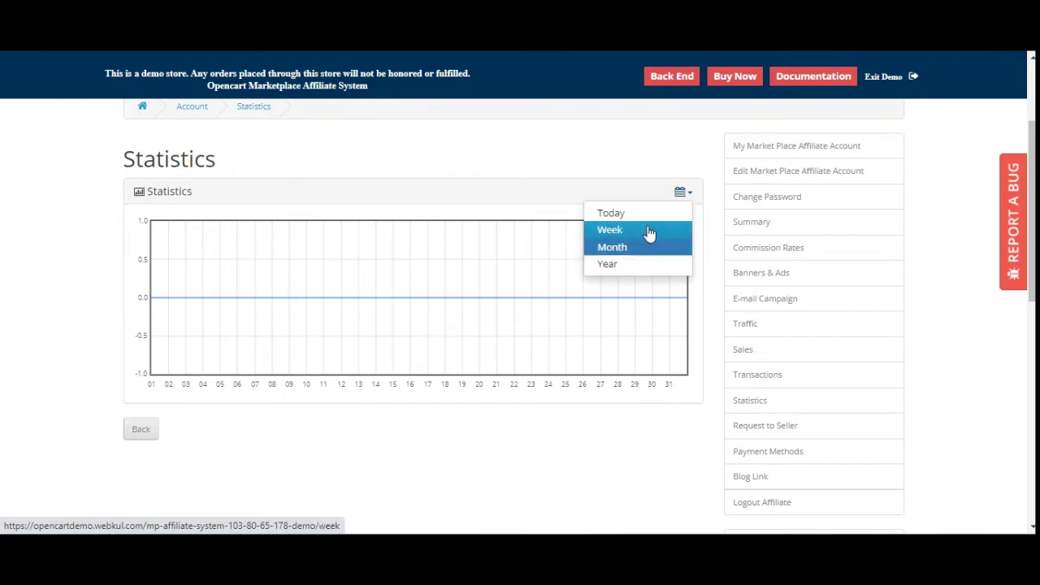
left_click(580, 158)
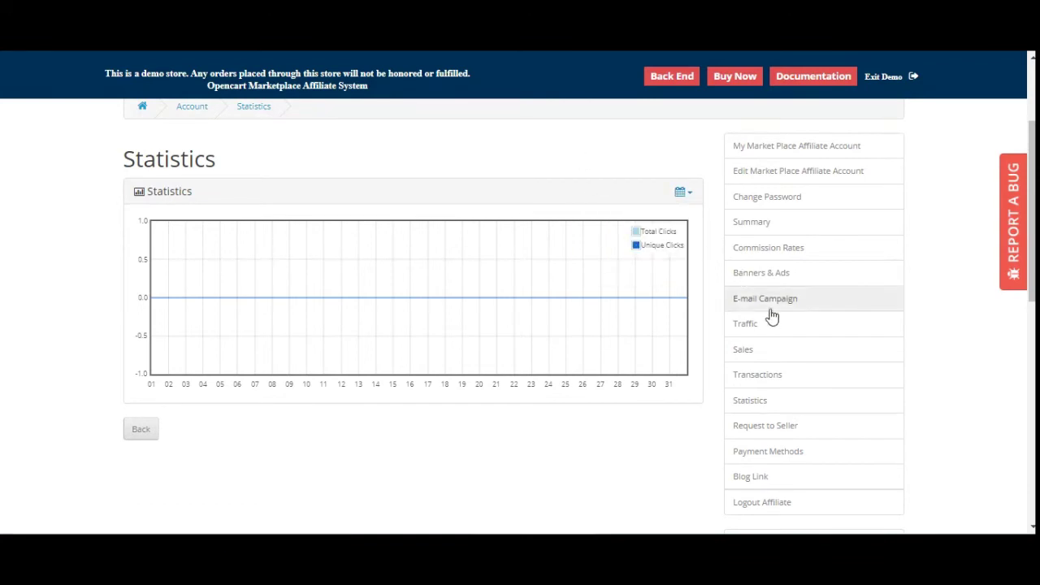
- Open the Request to Seller page and try to send a request to the ABC overseas seller with the preset blog URL
scroll(777, 342, "down", 3)
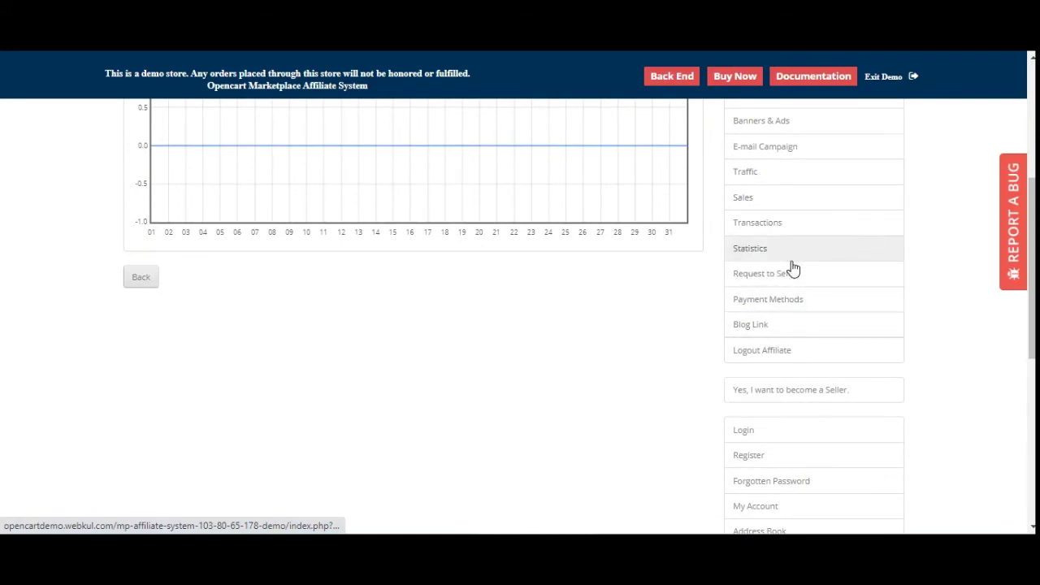
left_click(793, 280)
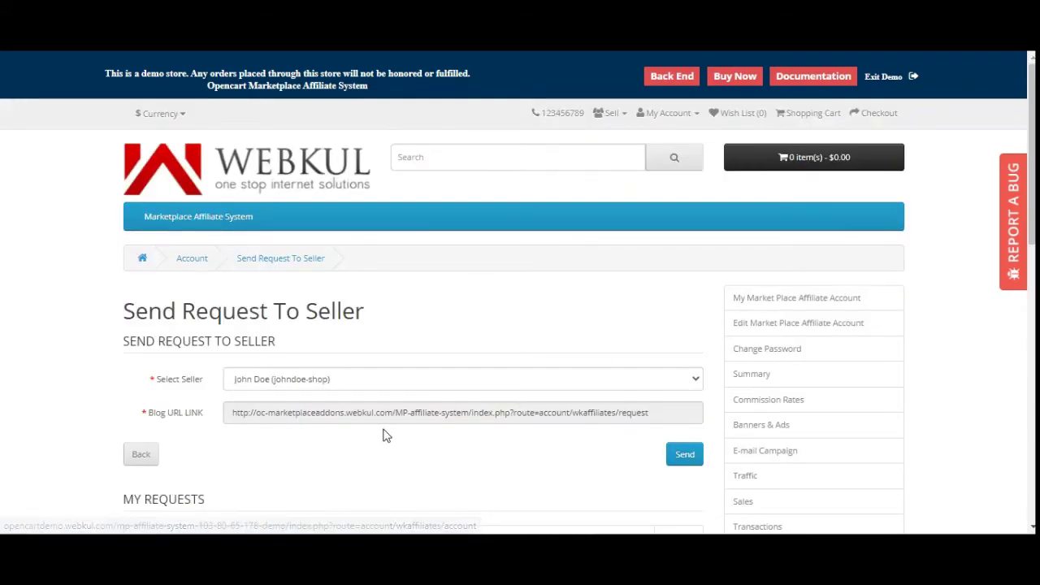
scroll(382, 434, "down", 2)
left_click(421, 307)
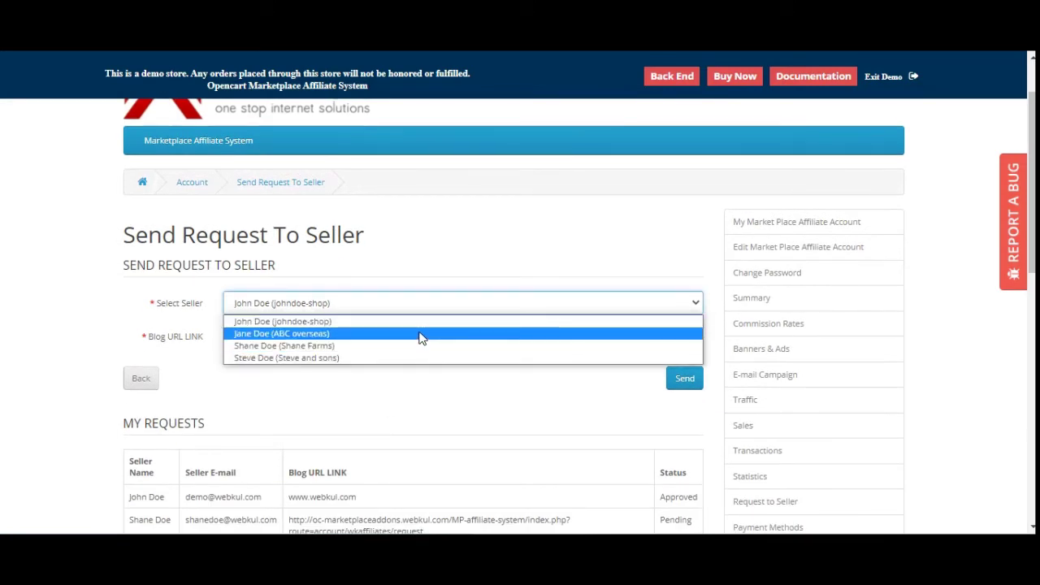
left_click(421, 333)
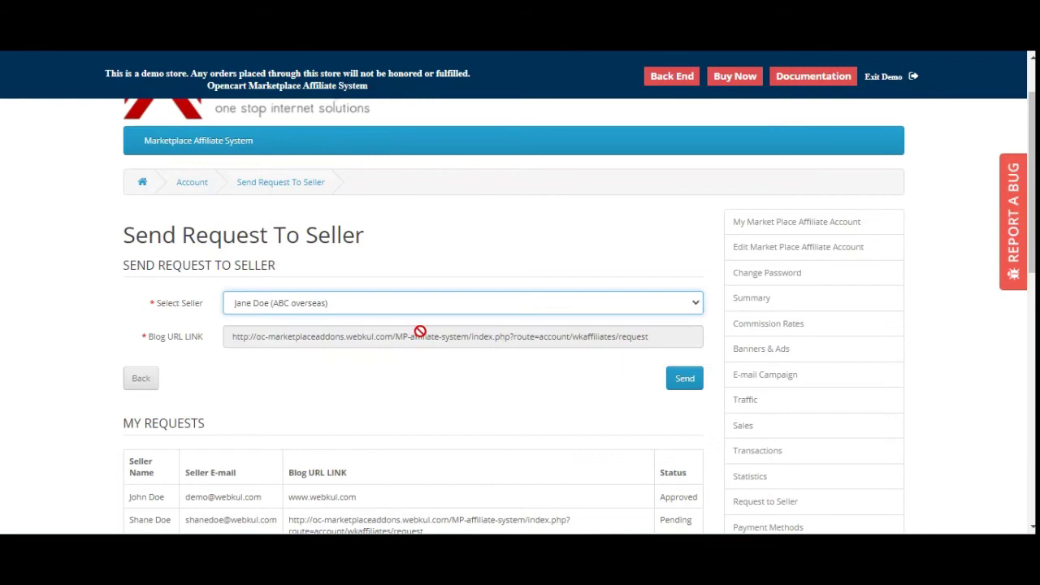
left_click(685, 382)
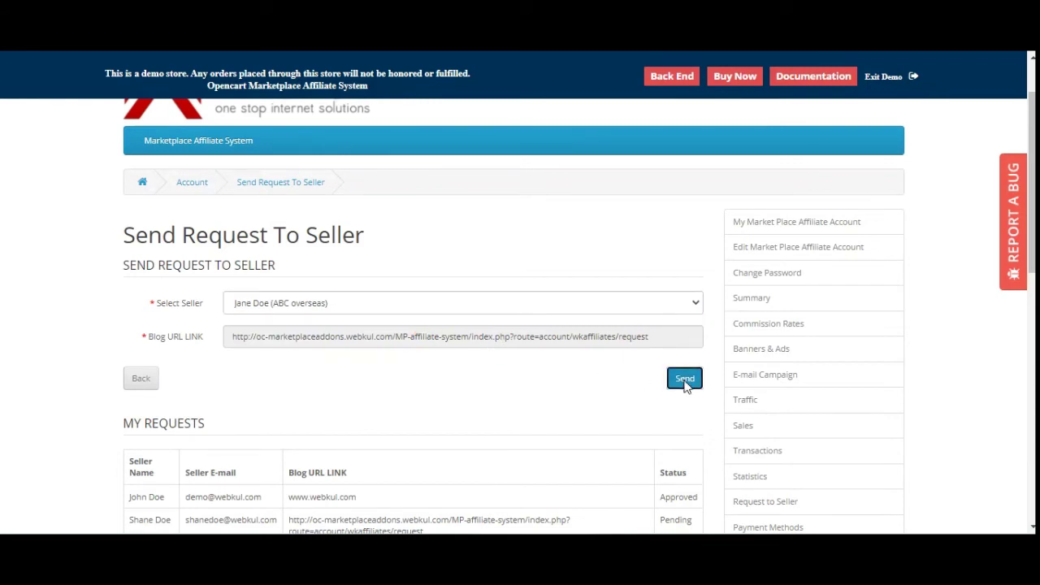
- Read the response to the seller request and check the My Requests list below the form
scroll(613, 403, "down", 1)
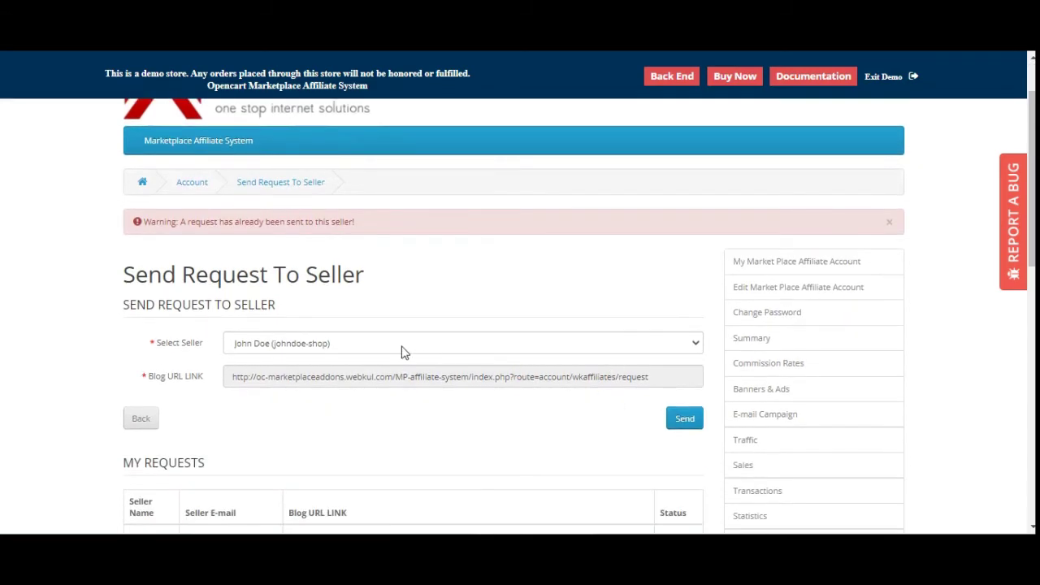
scroll(382, 338, "down", 3)
scroll(360, 325, "up", 3)
left_click_drag(180, 221, 352, 222)
scroll(413, 307, "down", 1)
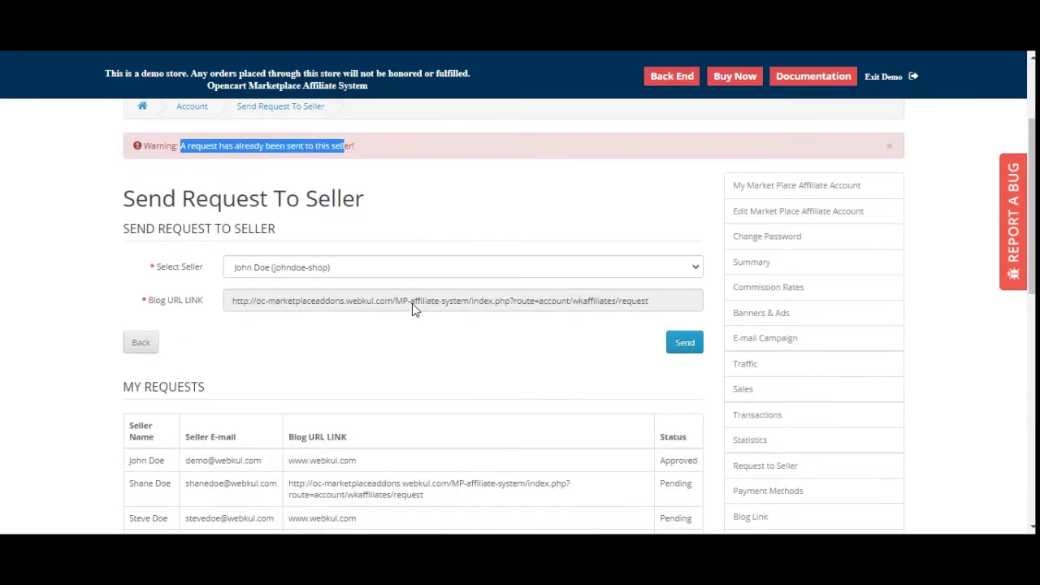
left_click_drag(249, 166, 355, 165)
left_click(373, 162)
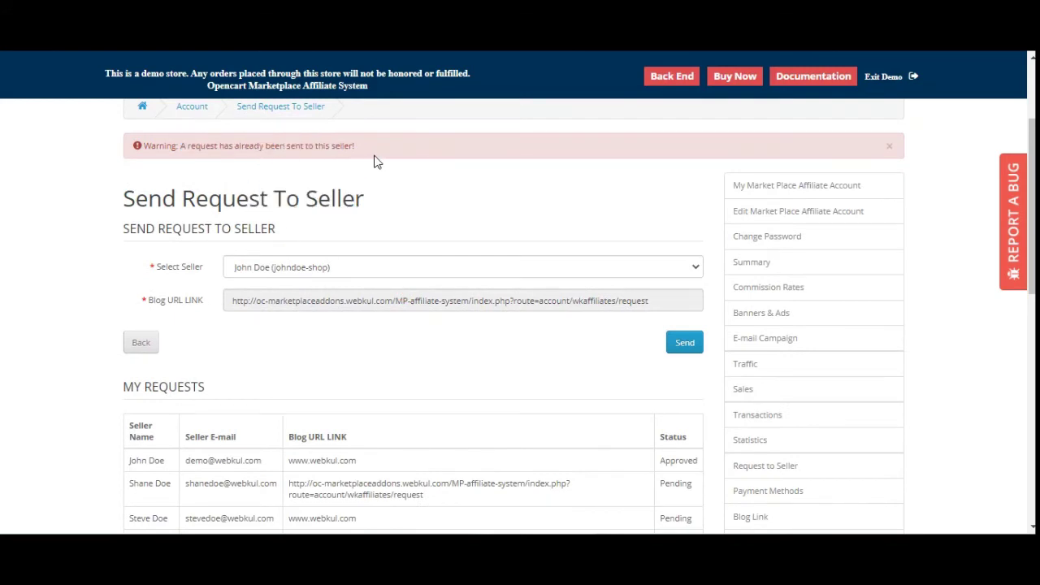
- Open the Payment Methods page and compare the fields required for the Cheque, PayPal and Bank Transfer options
scroll(355, 284, "down", 2)
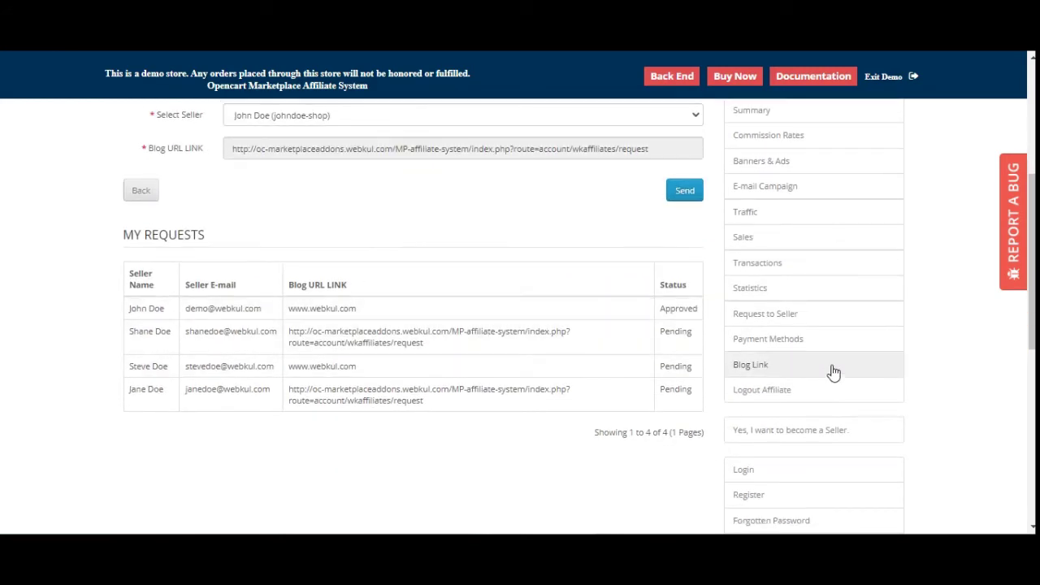
left_click(825, 338)
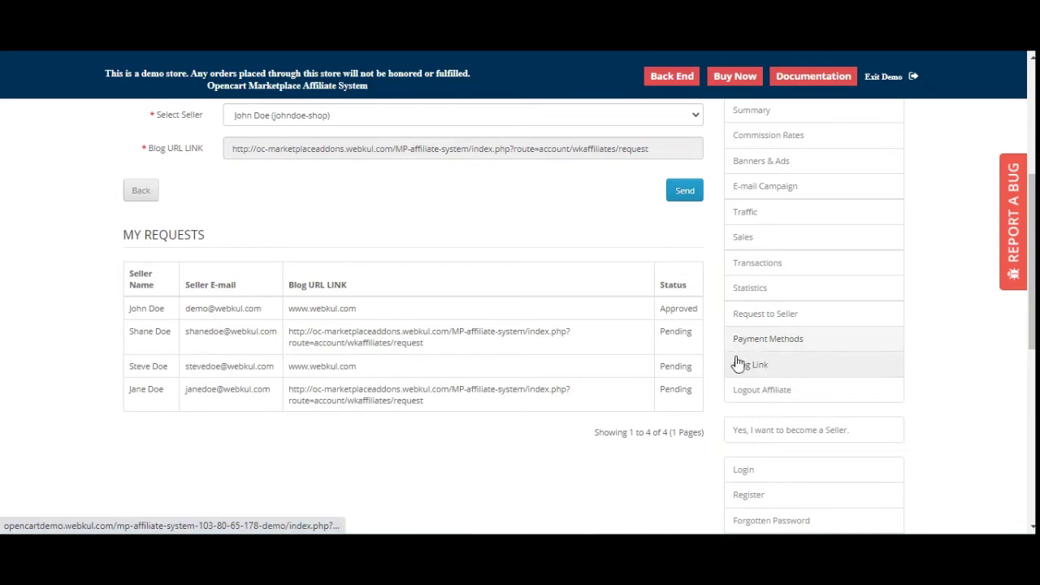
scroll(390, 446, "down", 1)
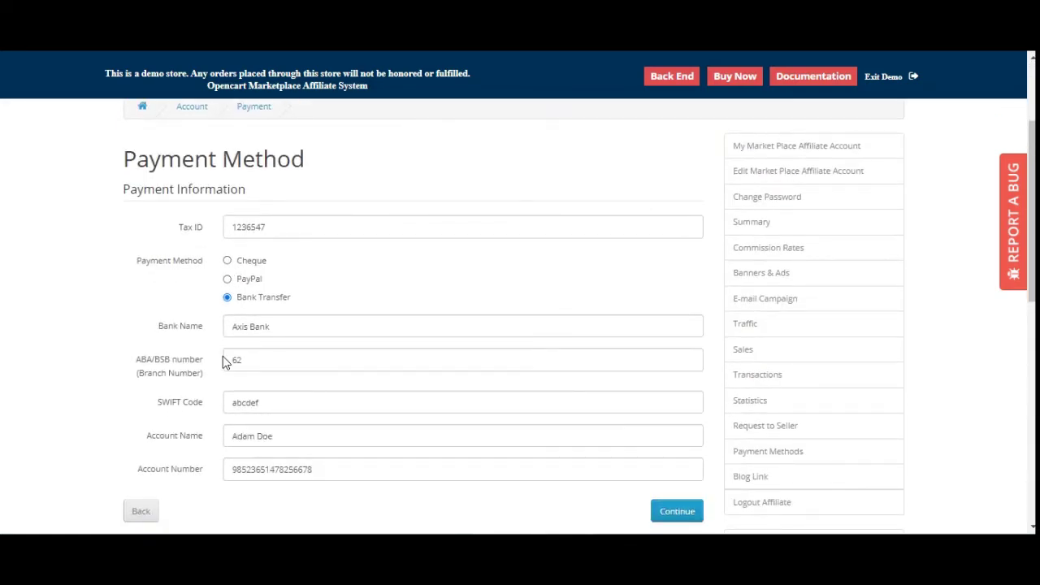
left_click(227, 262)
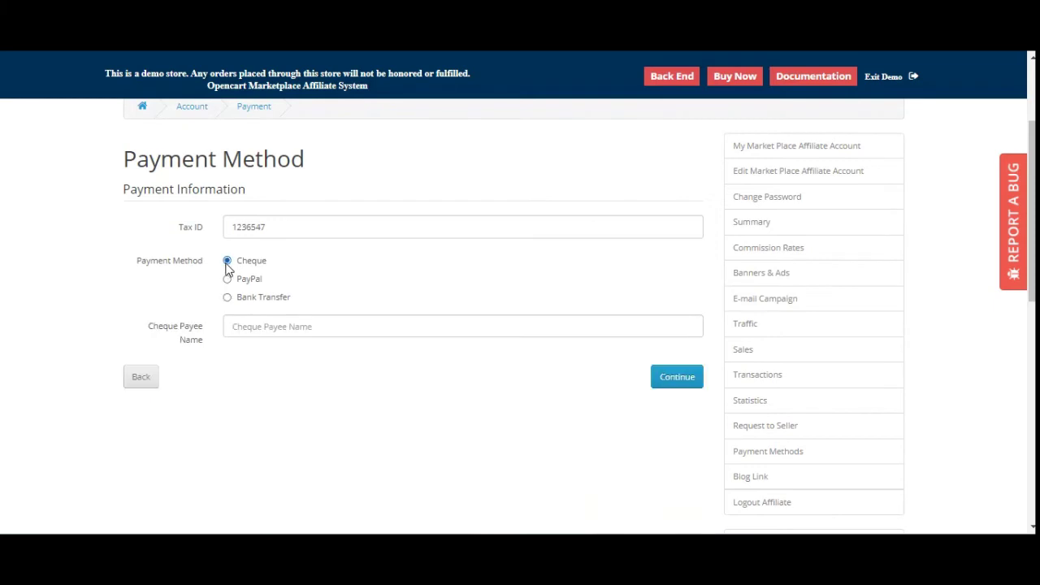
left_click(227, 280)
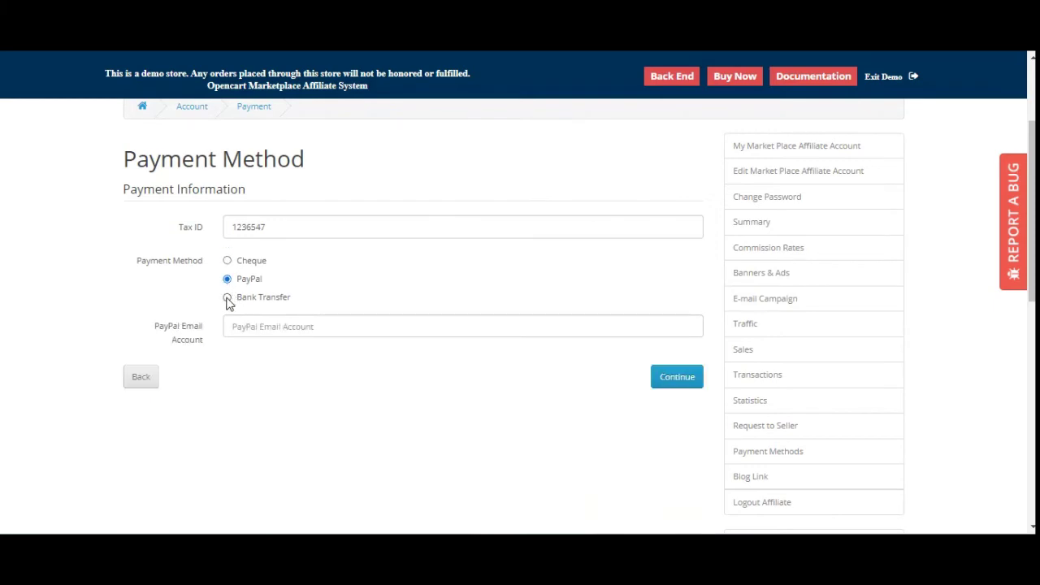
left_click(228, 298)
left_click(228, 280)
left_click(227, 261)
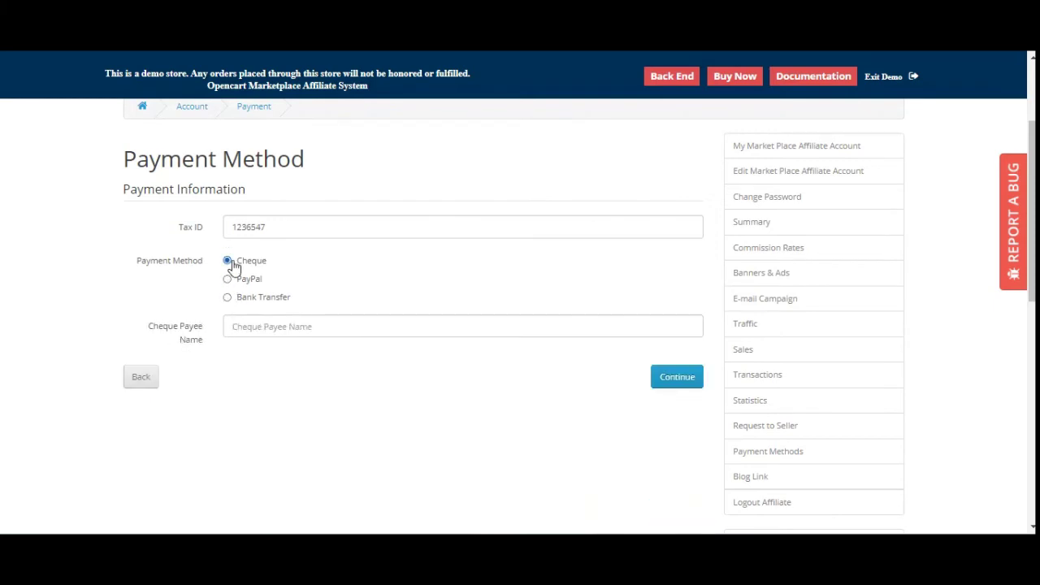
left_click(227, 280)
left_click(228, 298)
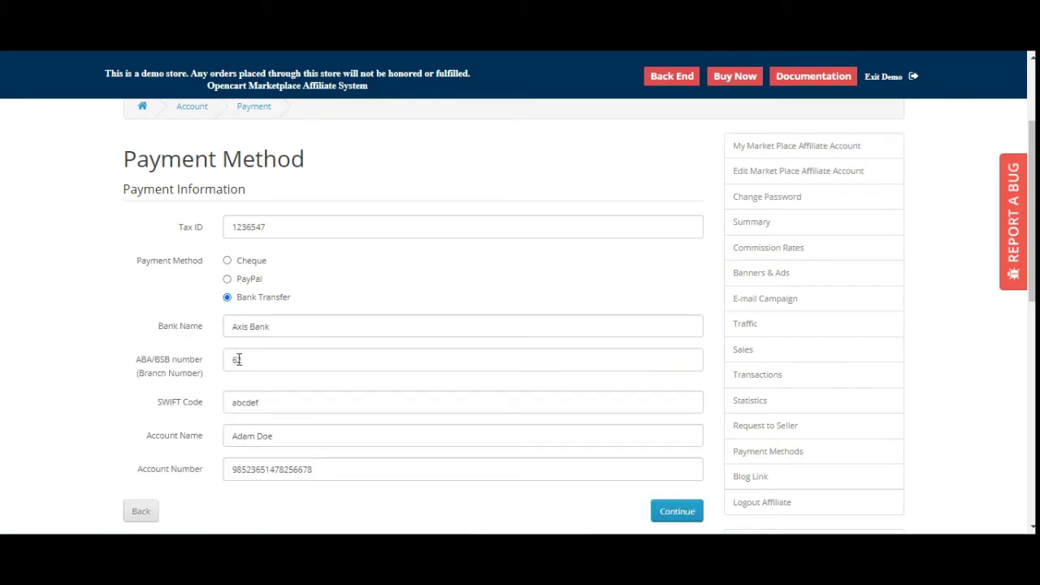
- Check the PayPal option's e-mail account field and return the payment method selection to Cheque
left_click(226, 279)
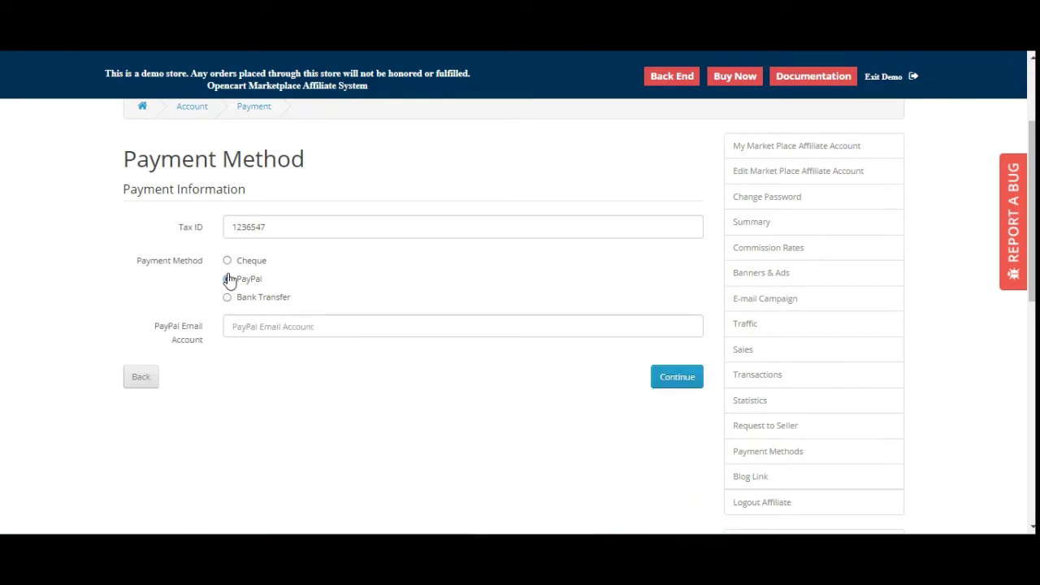
left_click(228, 261)
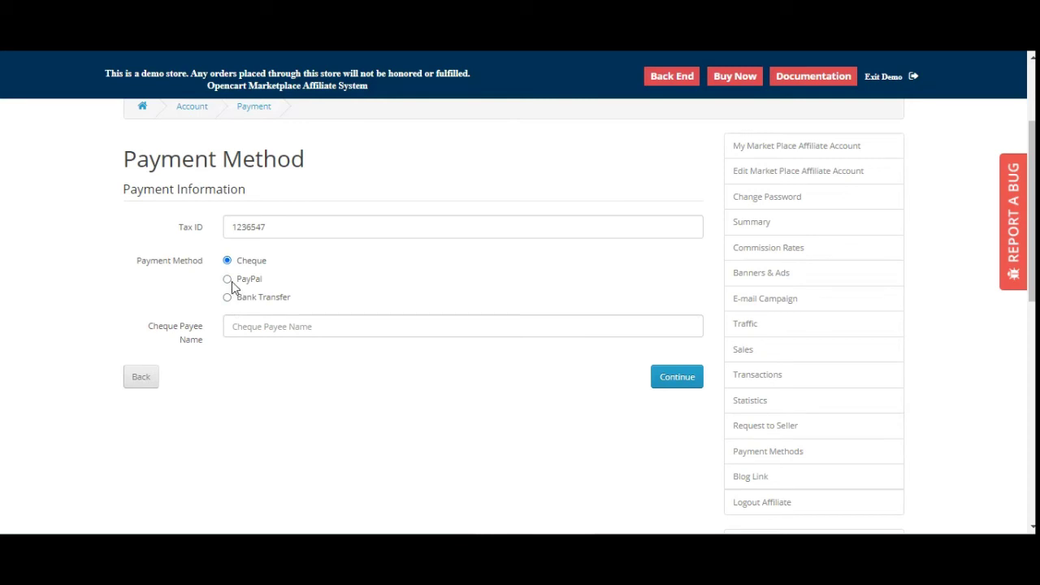
left_click(228, 280)
left_click(248, 327)
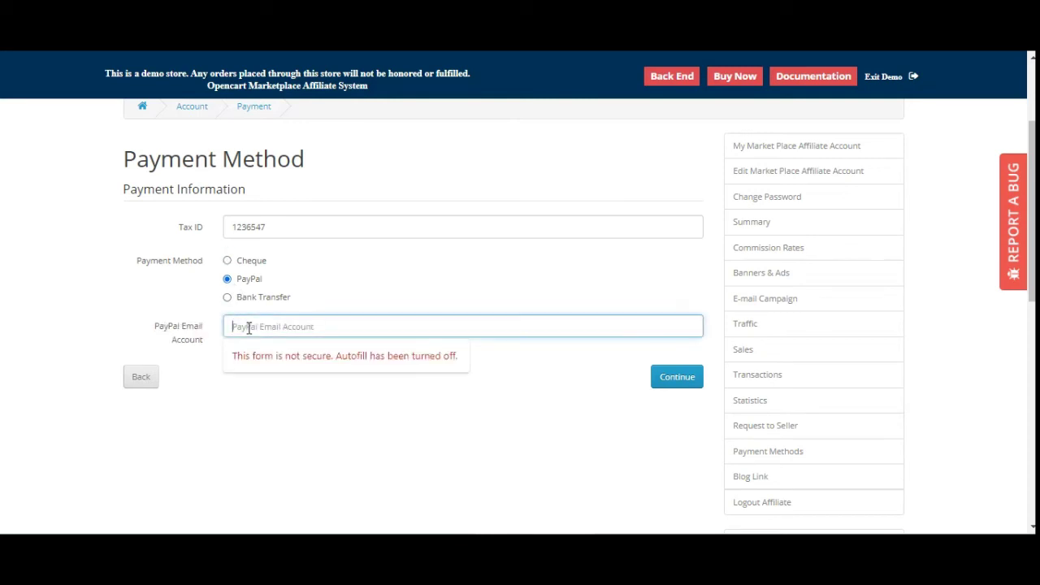
left_click(227, 262)
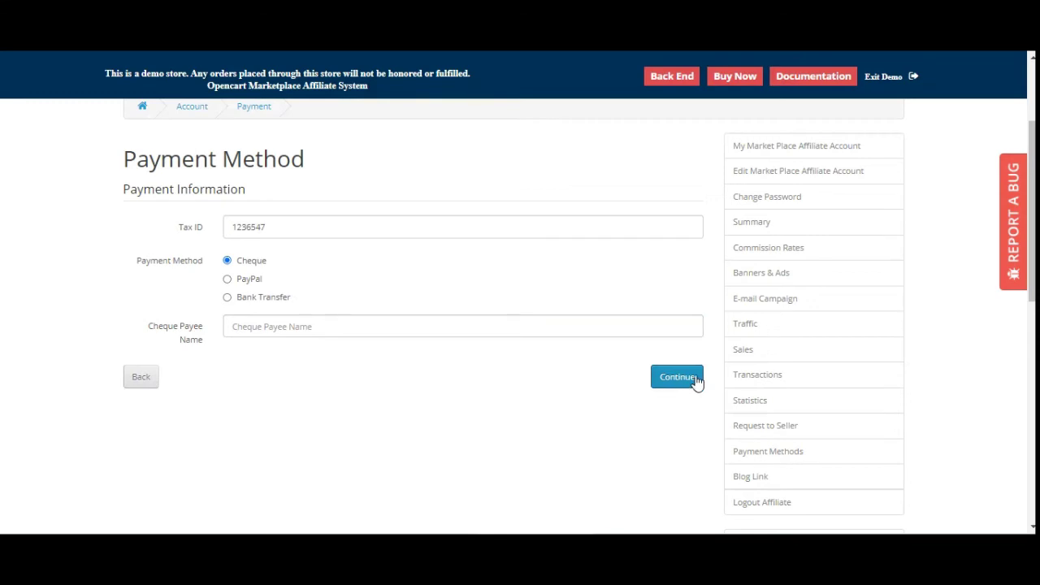
- Open the Blog Link page and inspect the blog link provided for account approval
scroll(844, 432, "down", 1)
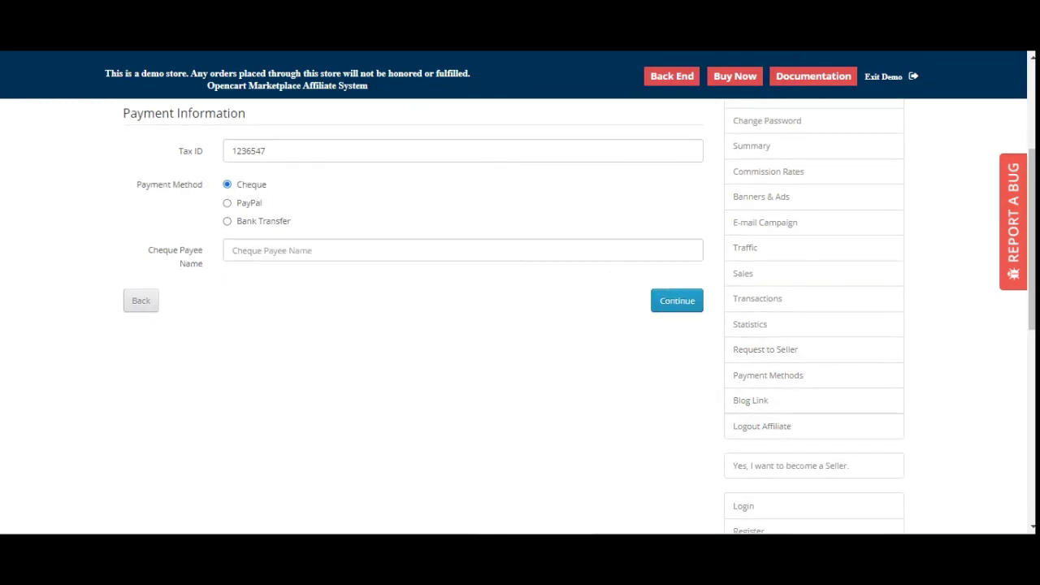
left_click(791, 406)
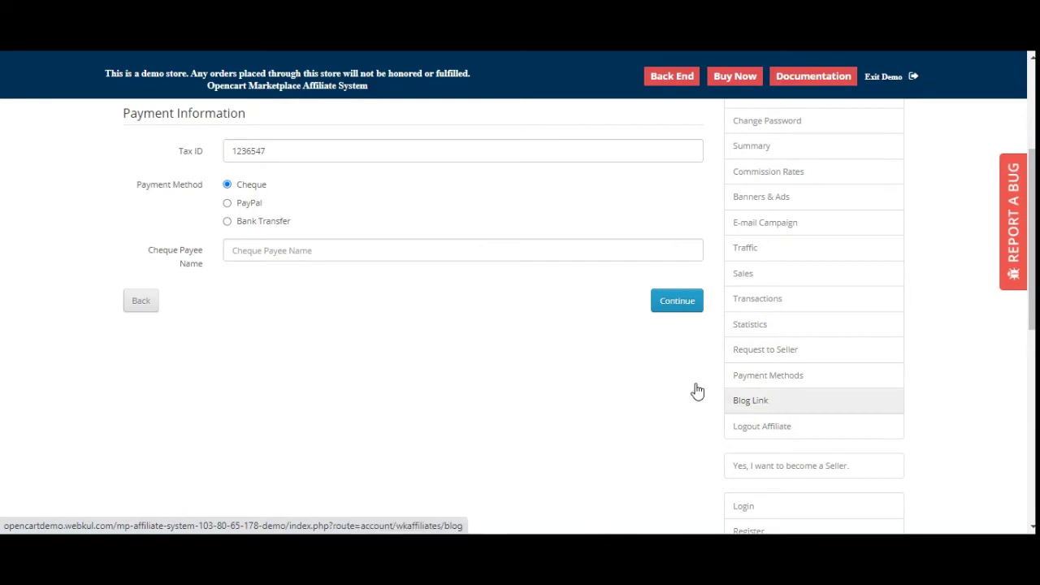
left_click_drag(233, 379, 660, 375)
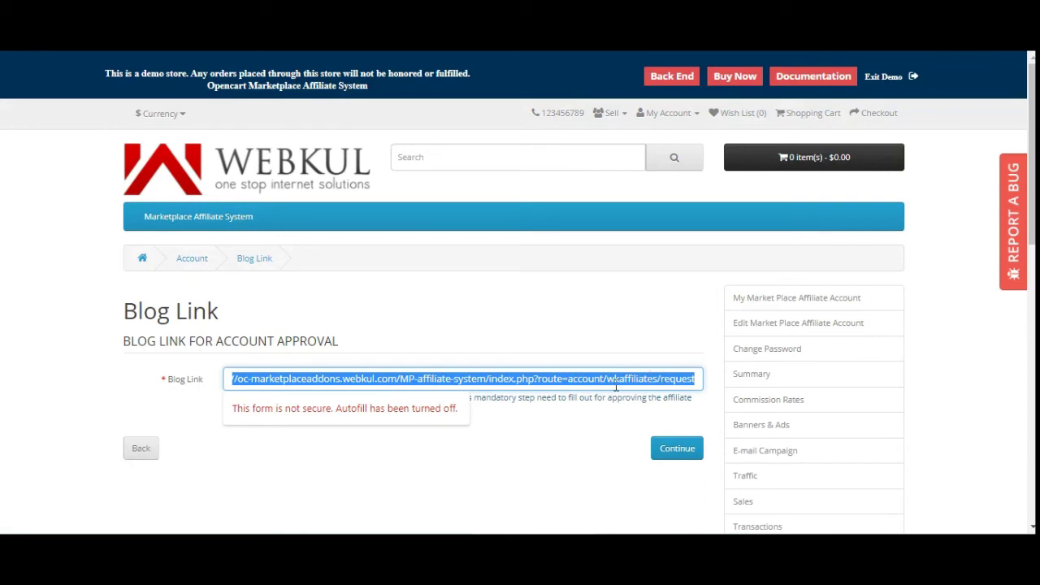
left_click(372, 466)
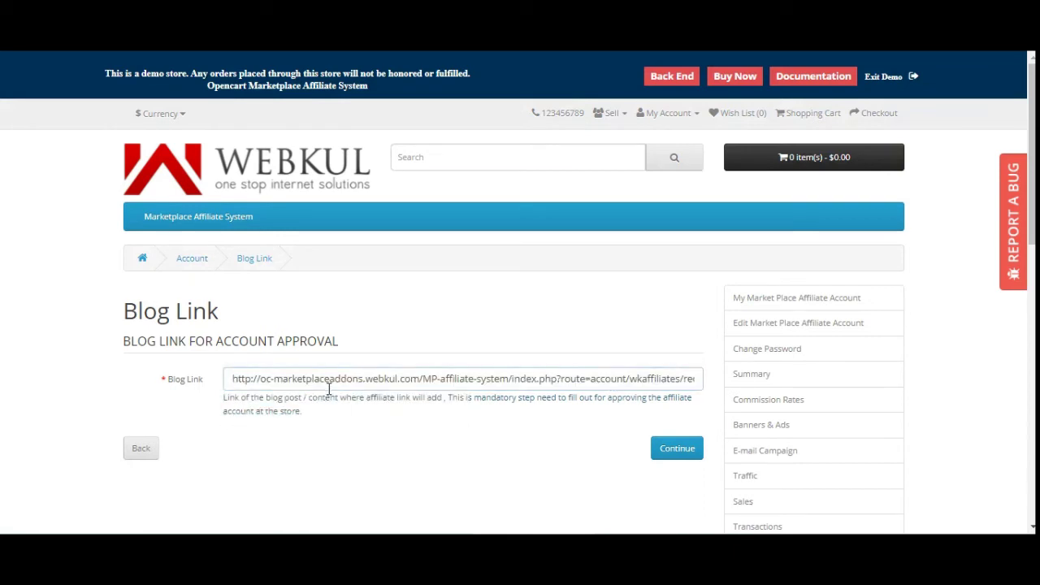
left_click(491, 376)
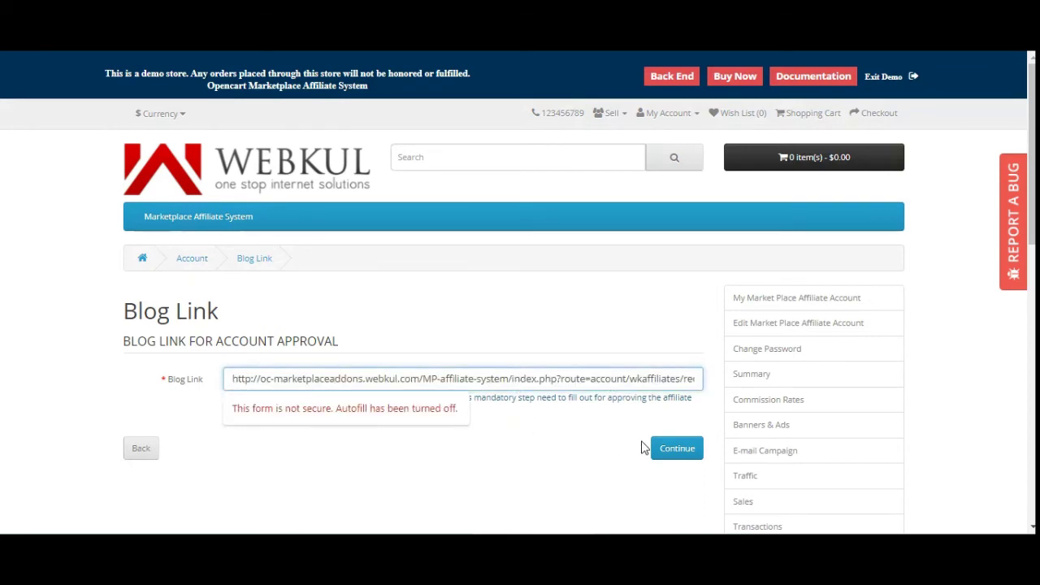
- Open the My Market Place Affiliate Account overview and look over its account and transaction links
scroll(520, 324, "down", 1)
scroll(894, 293, "down", 4)
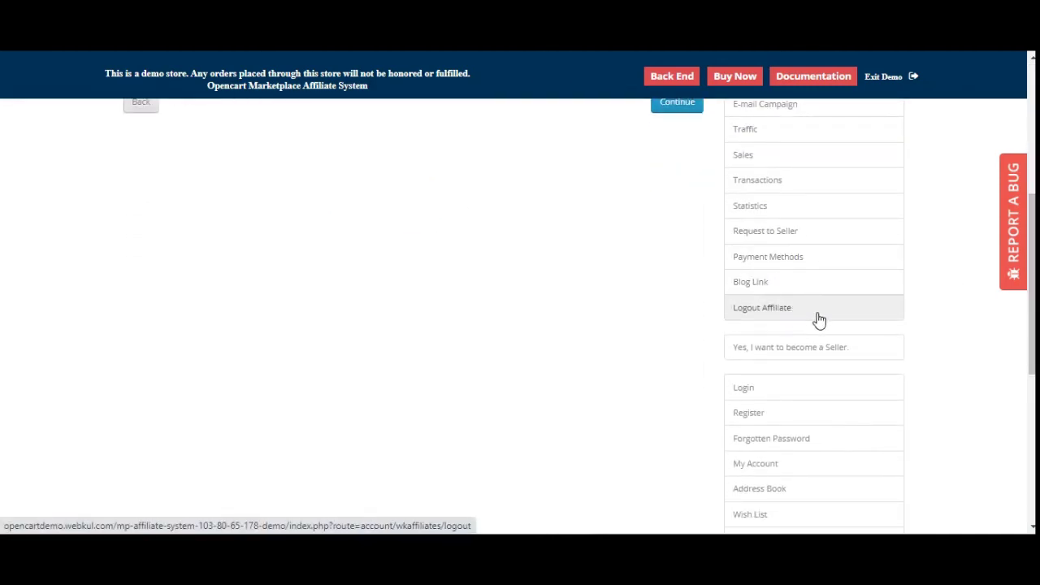
scroll(818, 320, "up", 3)
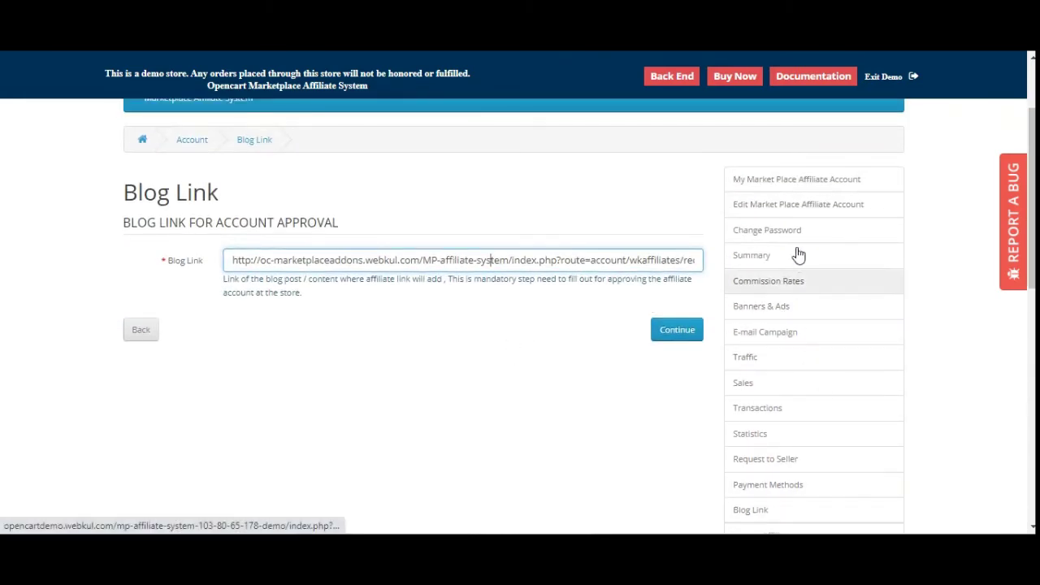
scroll(735, 244, "up", 2)
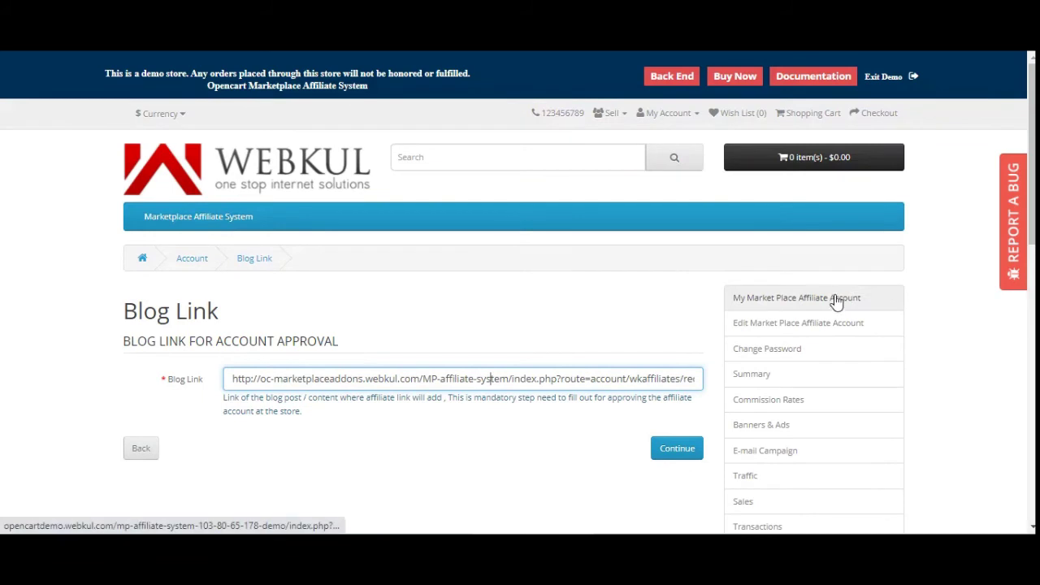
left_click(797, 302)
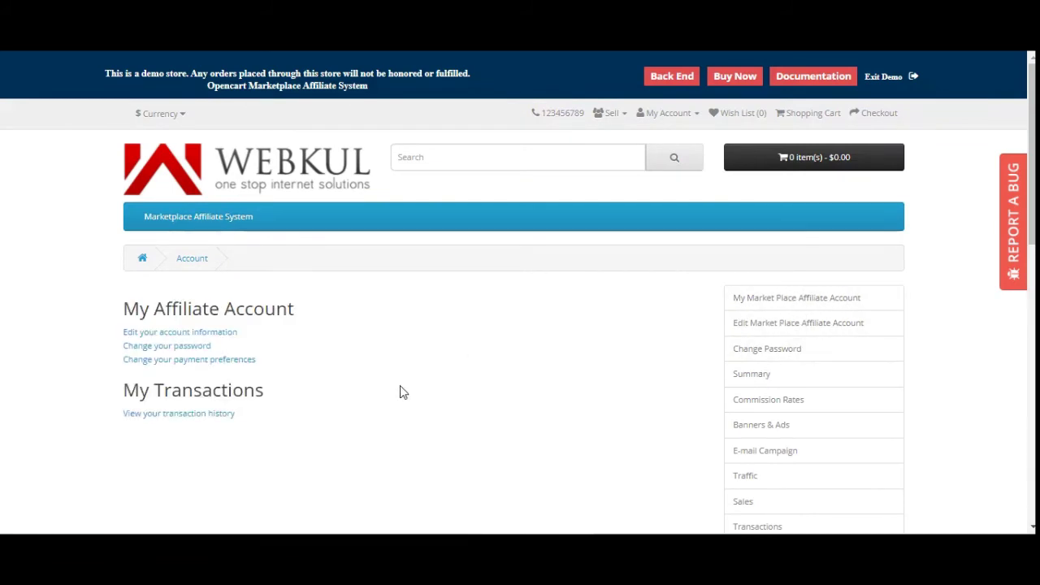
scroll(854, 230, "down", 1)
scroll(819, 406, "down", 2)
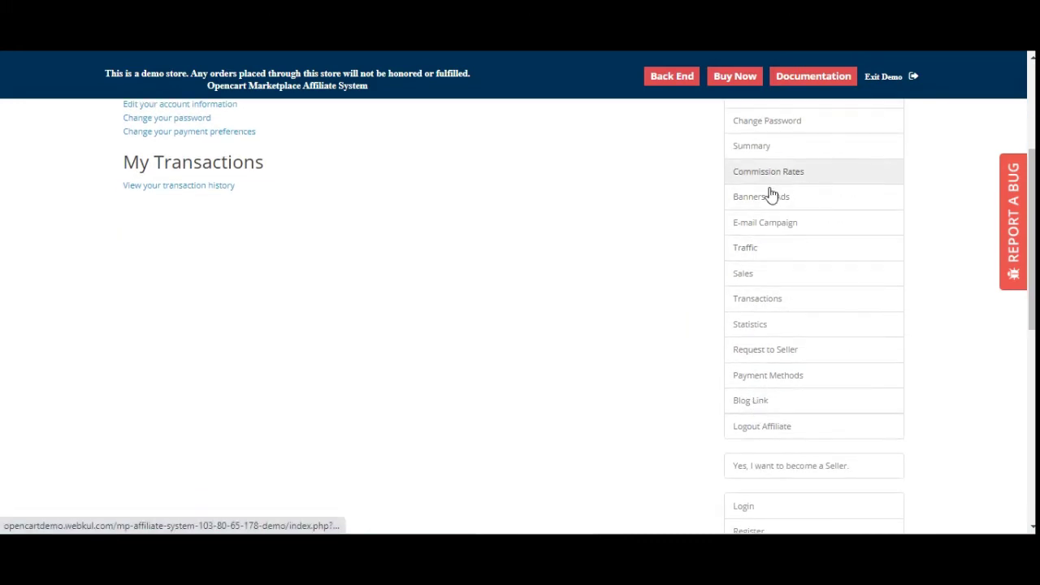
- Log out of the affiliate account
scroll(680, 330, "up", 3)
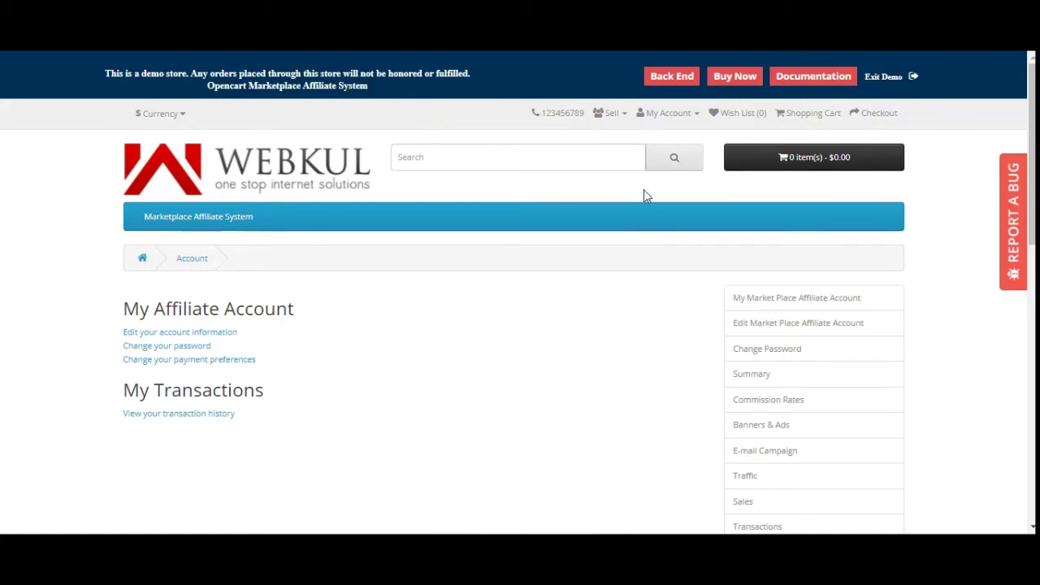
left_click(684, 122)
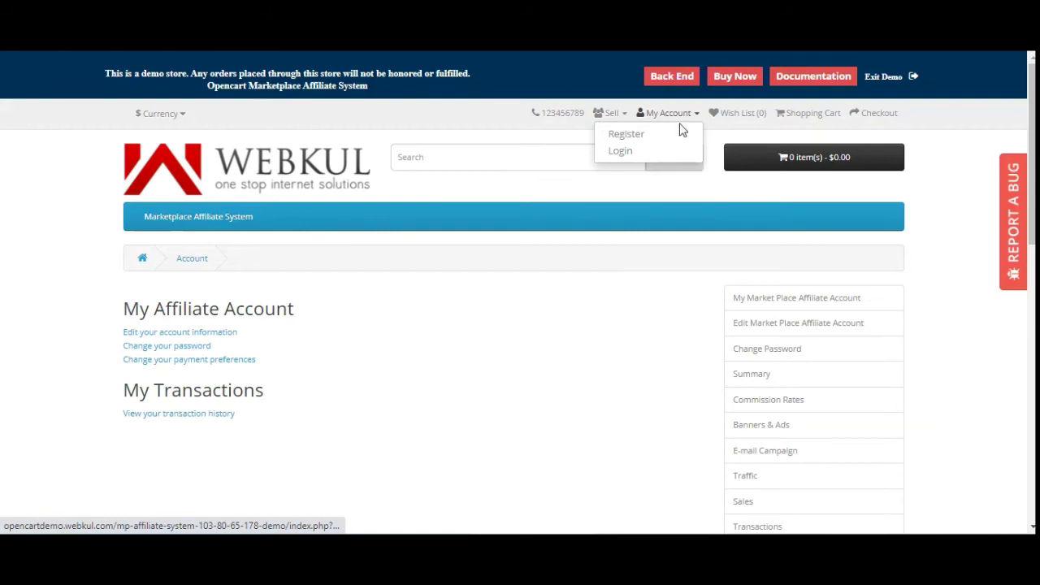
scroll(615, 341, "down", 4)
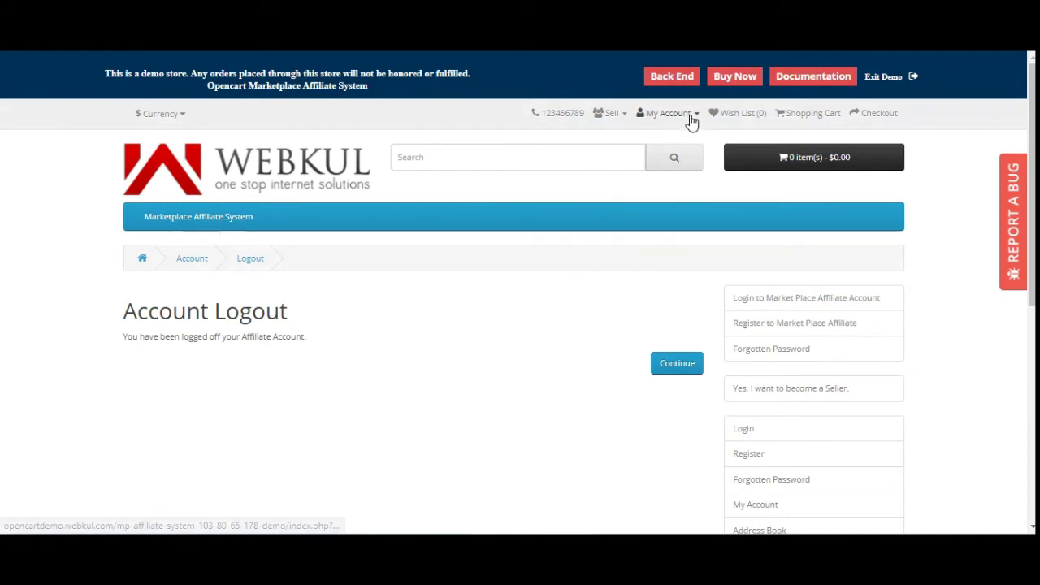
- Log in to the store as a returning customer with the prefilled credentials and close the welcome pop-up
left_click(685, 120)
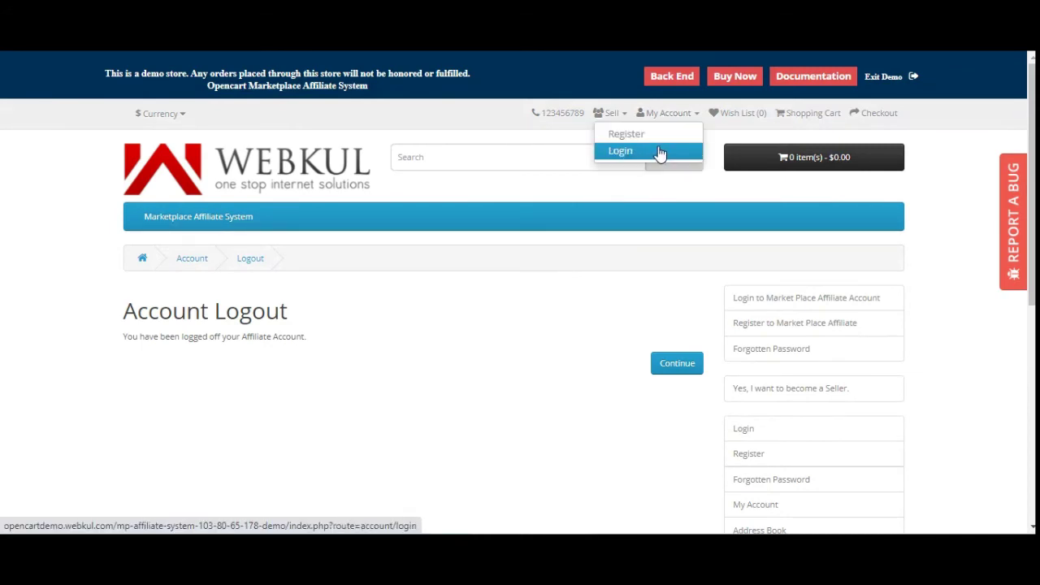
left_click(662, 152)
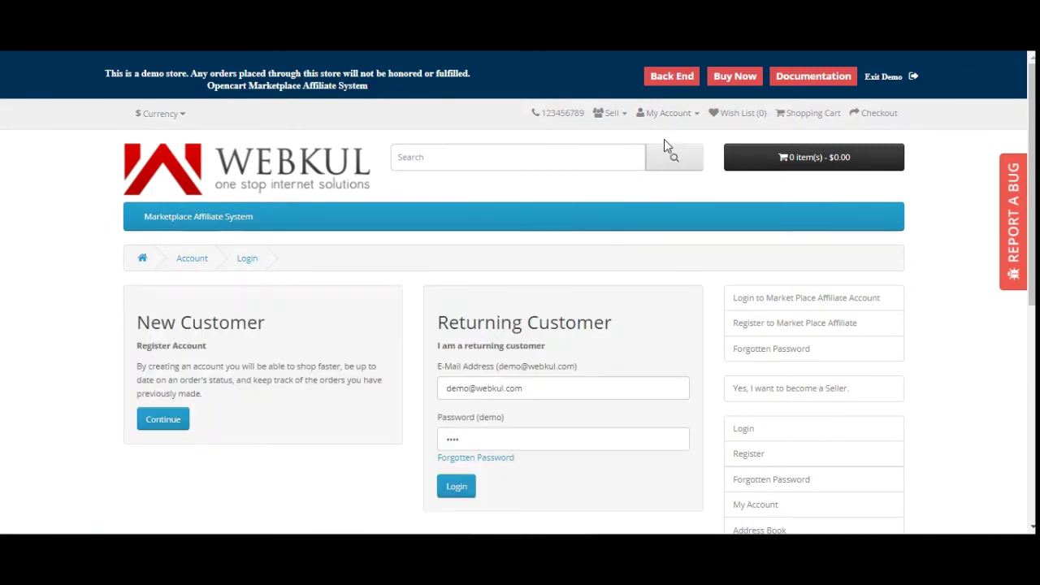
left_click(457, 487)
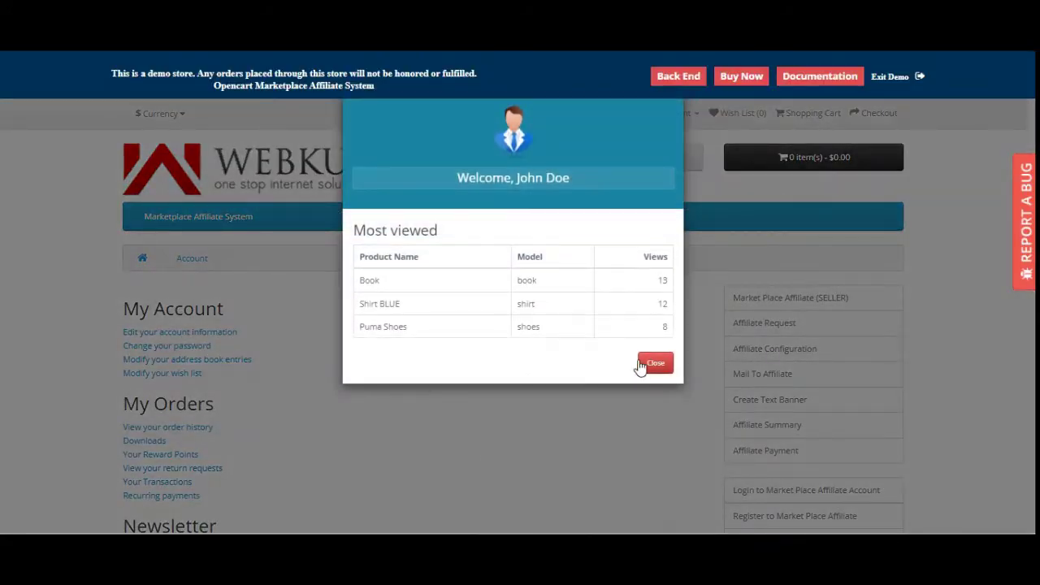
left_click(655, 363)
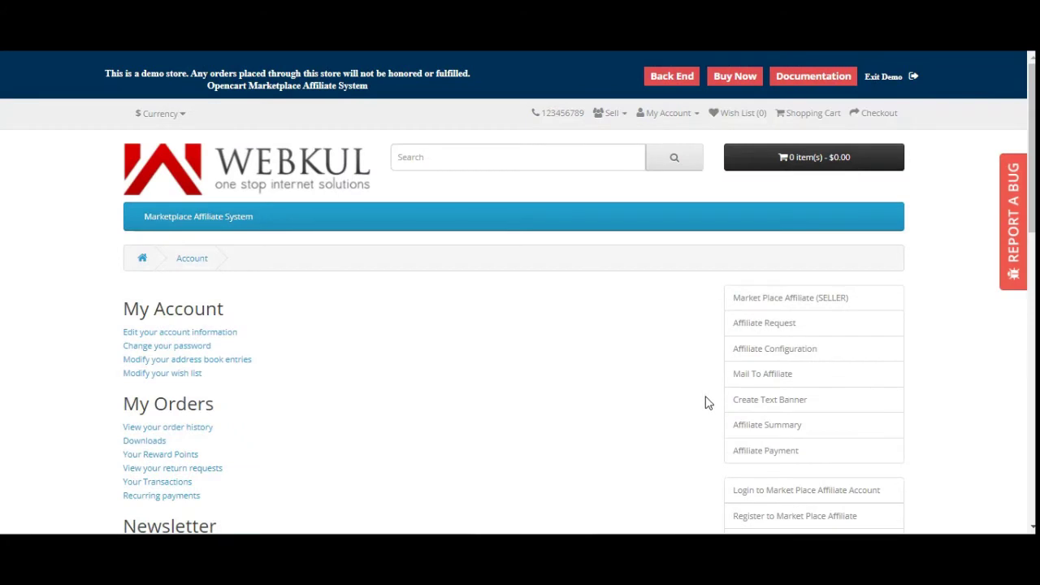
- Open the seller's Affiliate Request page and review its search filters and the list of affiliates with their status and blog URL
scroll(683, 362, "down", 1)
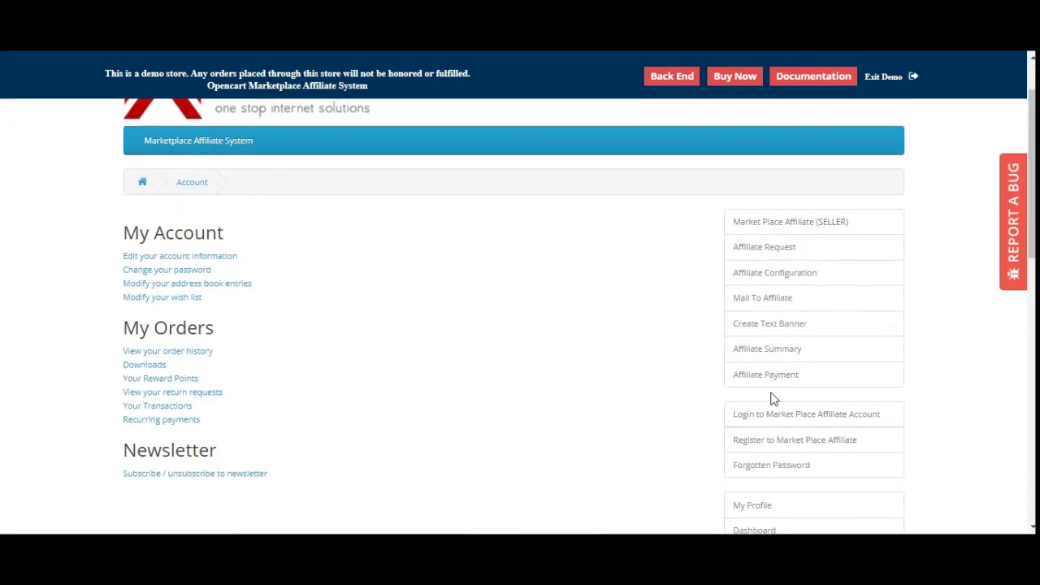
left_click(800, 252)
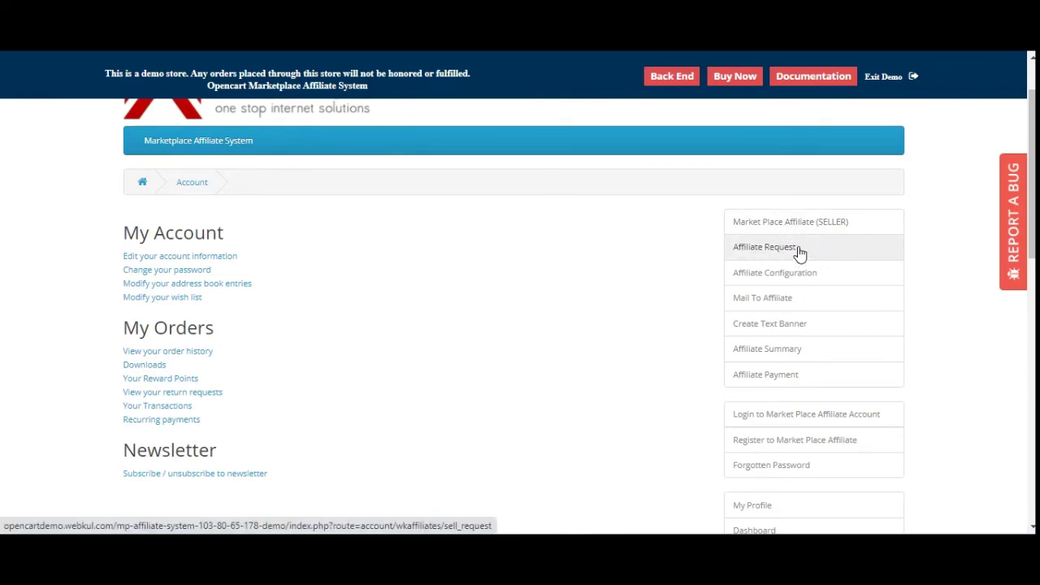
scroll(467, 388, "down", 2)
scroll(467, 390, "down", 1)
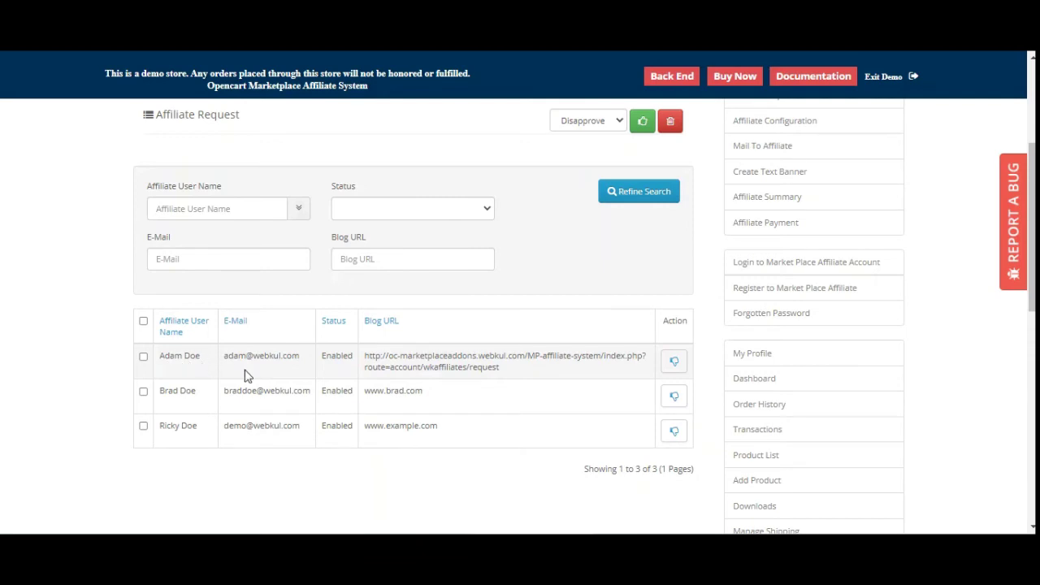
scroll(248, 374, "up", 1)
scroll(254, 380, "down", 2)
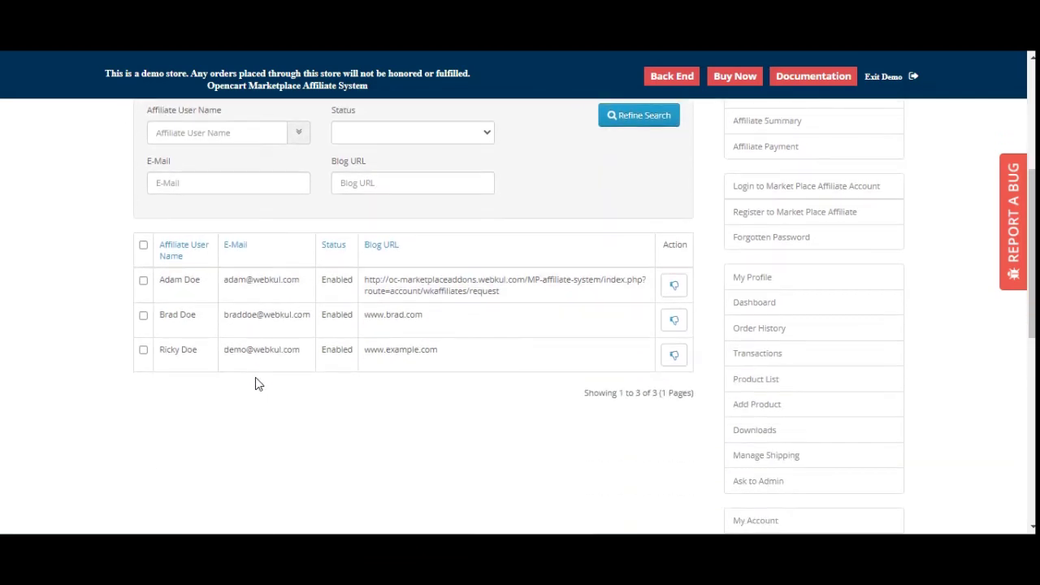
scroll(255, 382, "up", 1)
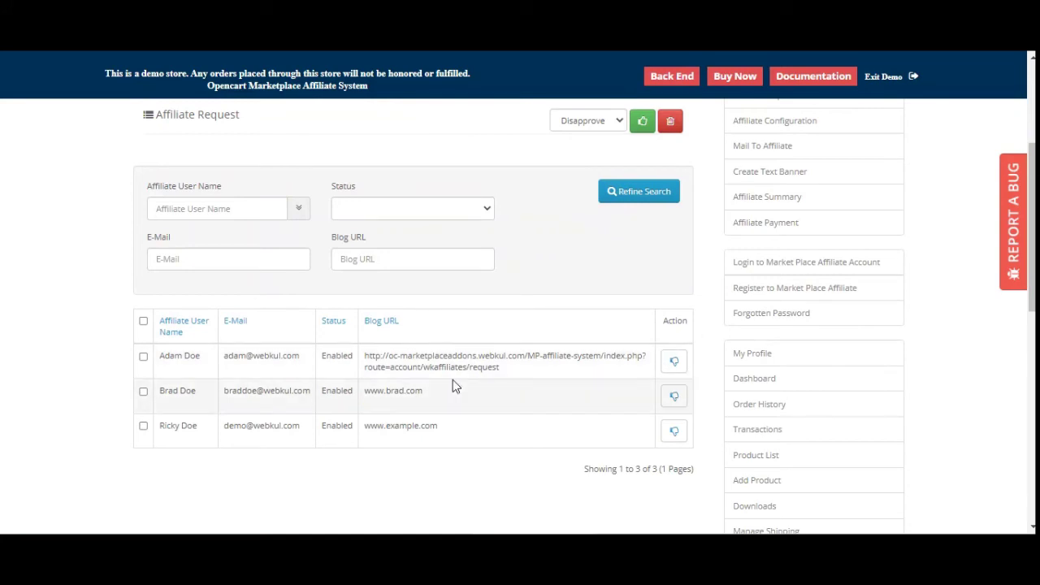
- Open the seller's Affiliate Configuration page and review its Pay Per Click, Pay Per Sale and Payout Setting sections
scroll(453, 385, "up", 1)
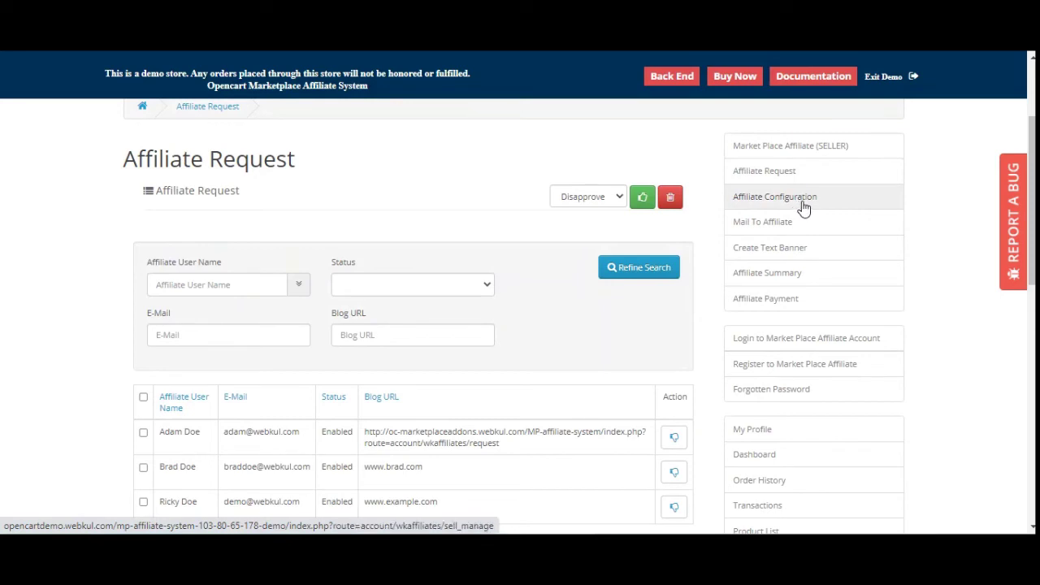
left_click(802, 203)
scroll(520, 314, "down", 2)
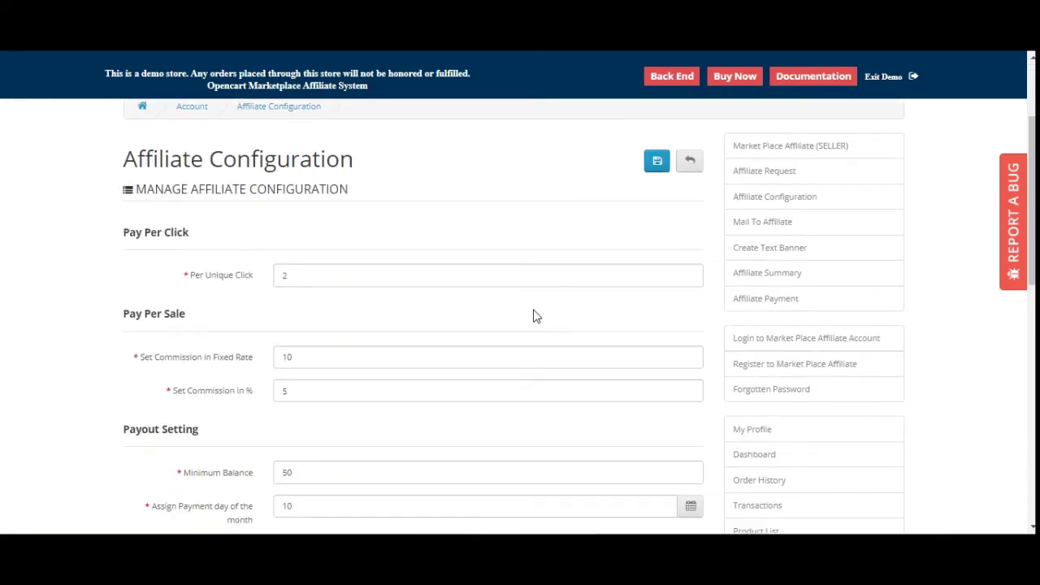
left_click_drag(145, 232, 186, 257)
scroll(186, 297, "down", 1)
left_click(147, 236)
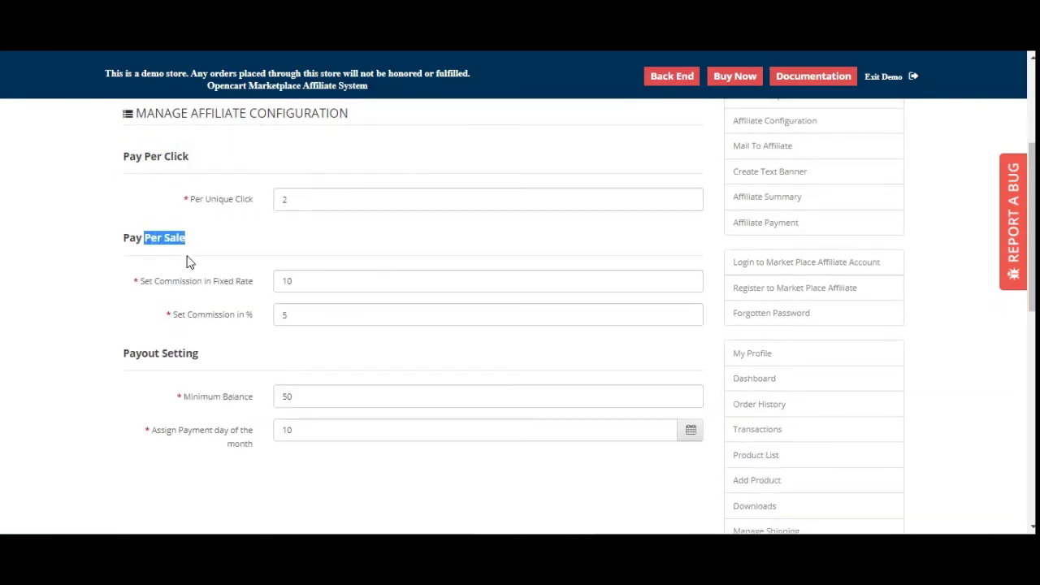
scroll(156, 244, "down", 2)
left_click_drag(136, 203, 203, 209)
scroll(207, 216, "up", 2)
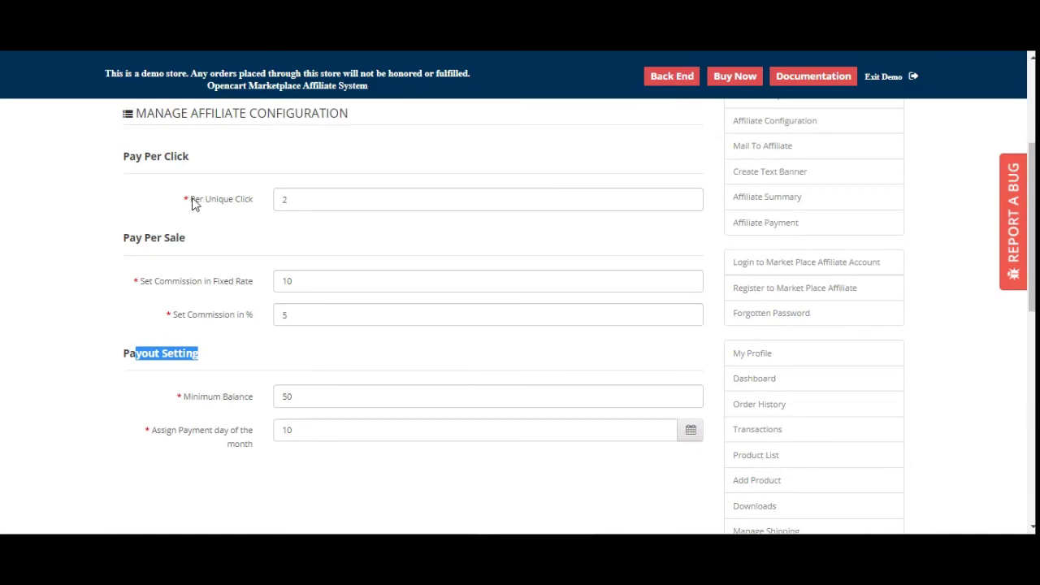
- Examine the Per Unique Click rate and the fixed-rate and percentage commission fields
left_click_drag(205, 202, 302, 202)
left_click(309, 201)
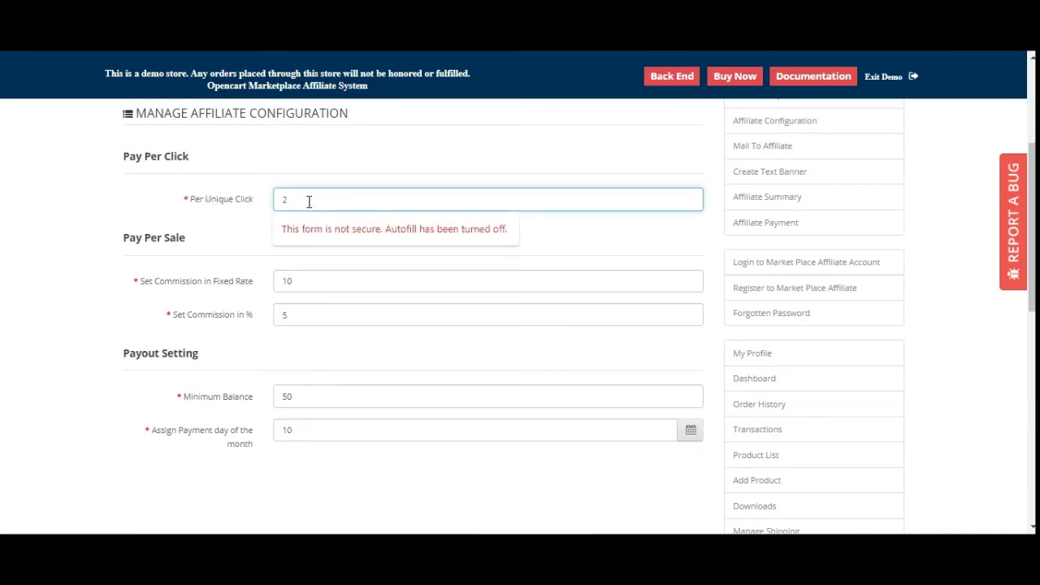
left_click(243, 244)
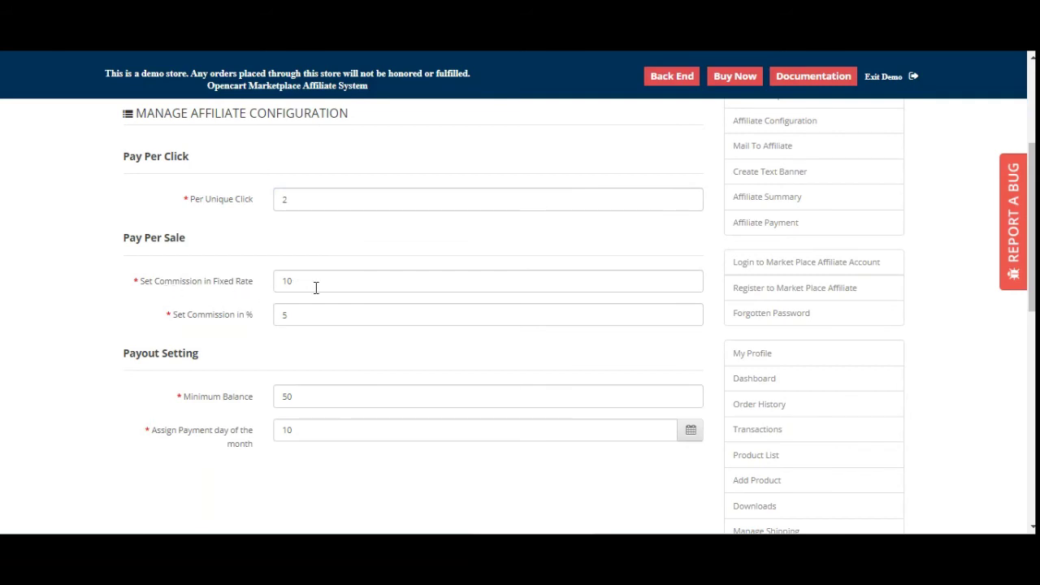
left_click_drag(186, 320, 257, 324)
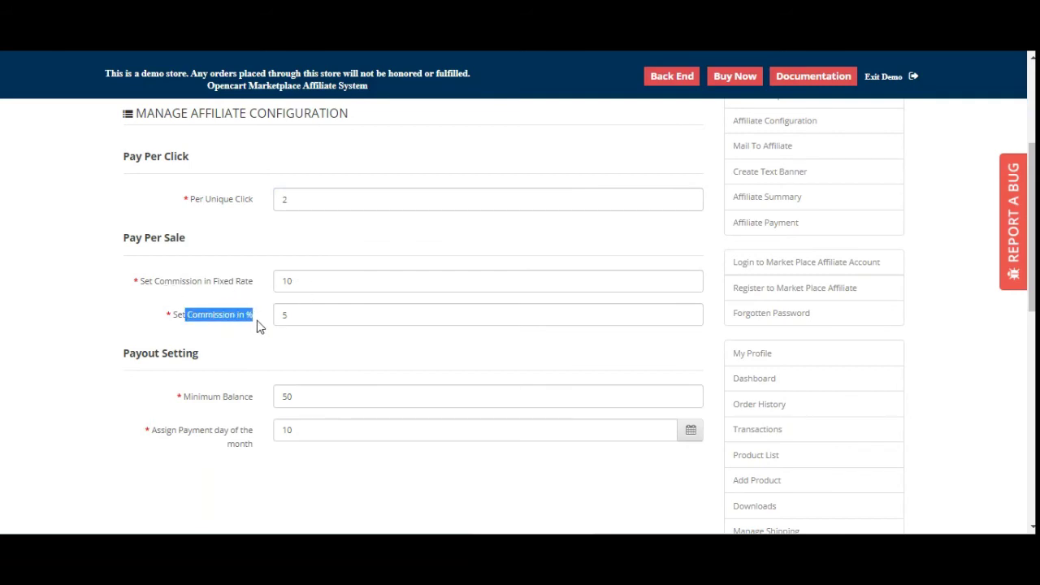
- Examine the Minimum Balance and payment day fields under Payout Setting, closing the browser's password warning
scroll(260, 326, "down", 3)
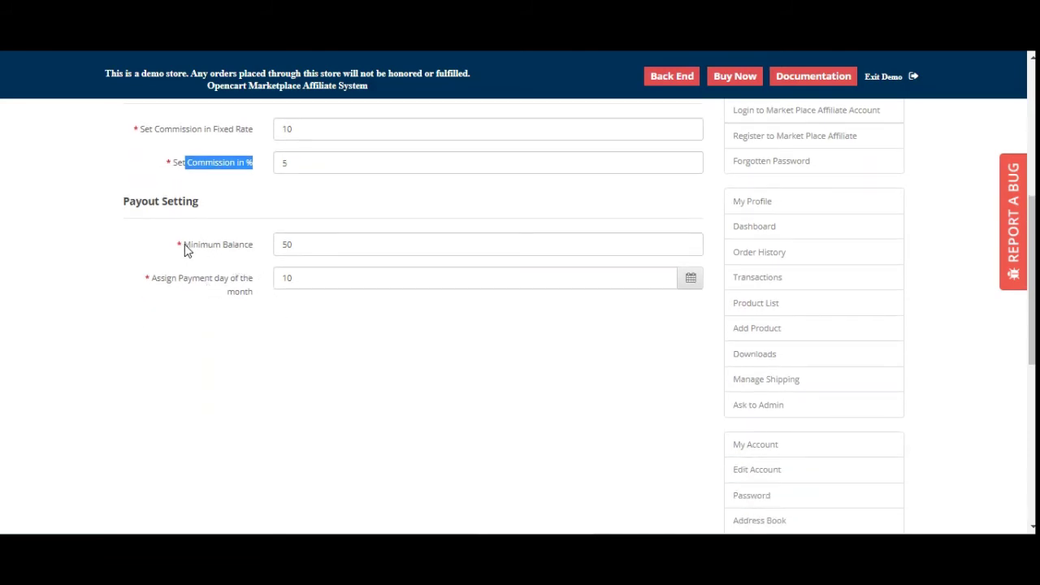
left_click_drag(184, 246, 273, 247)
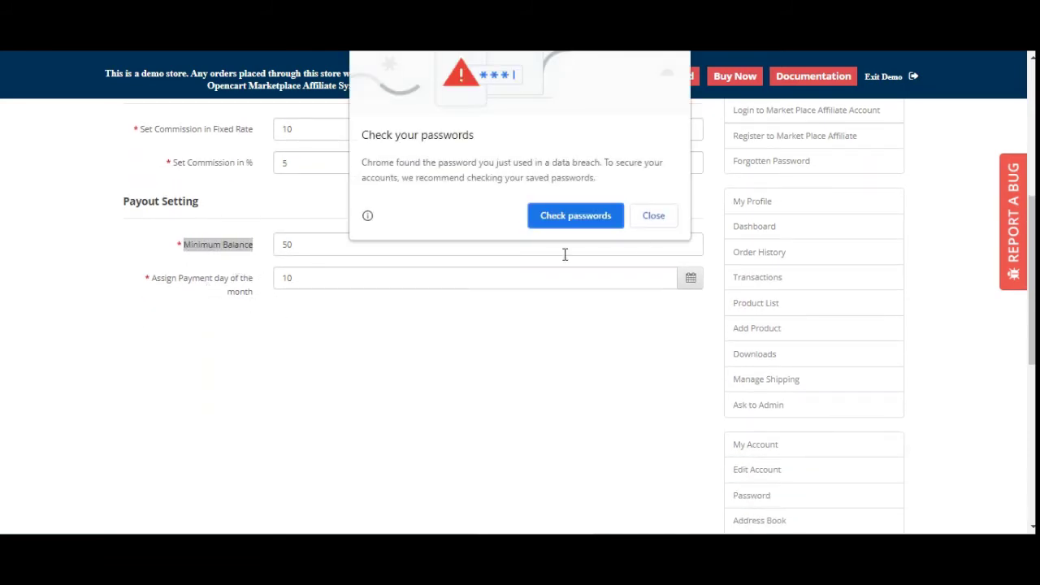
left_click(655, 216)
left_click_drag(156, 285, 260, 301)
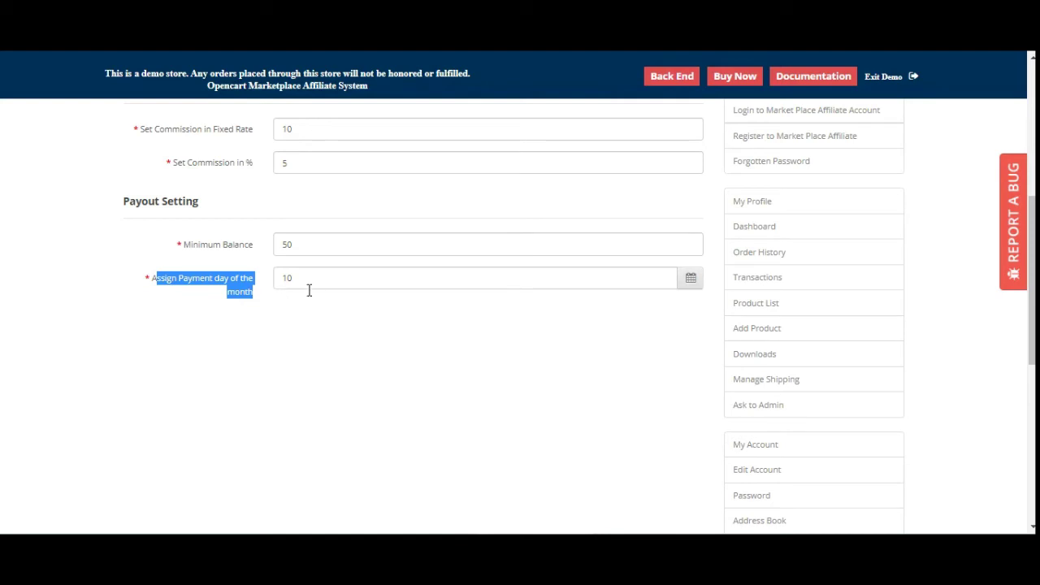
left_click(250, 288)
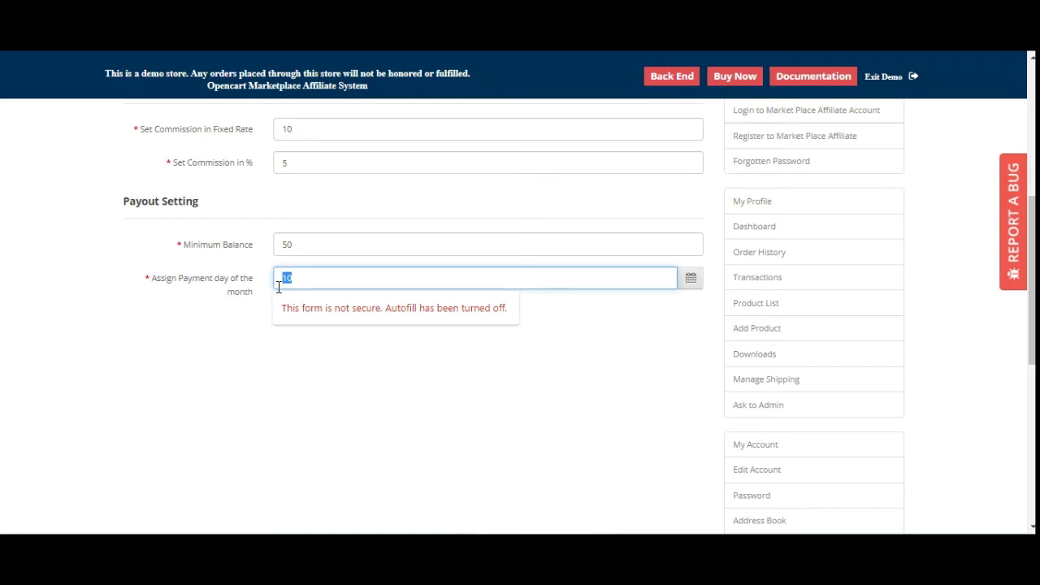
- Open the Mail To Affiliate form, choose the second affiliate as recipient, and look over the subject and message fields
scroll(801, 279, "up", 3)
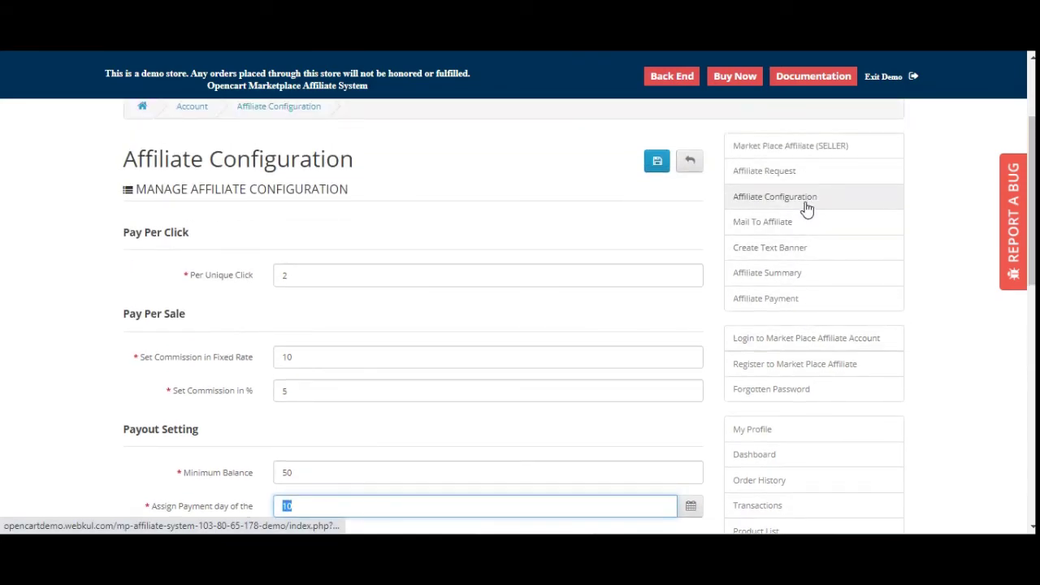
left_click(807, 230)
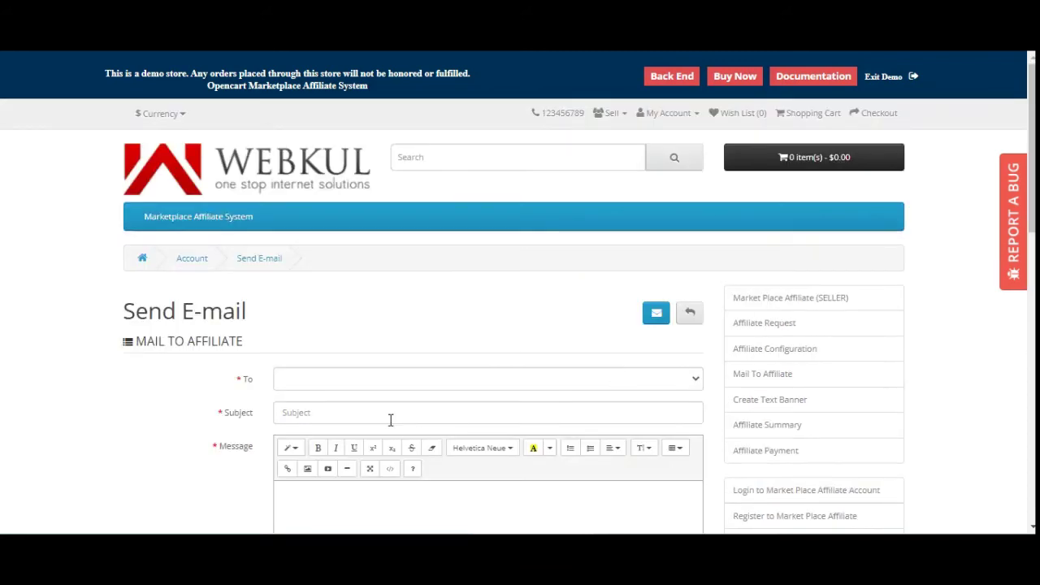
scroll(389, 420, "down", 2)
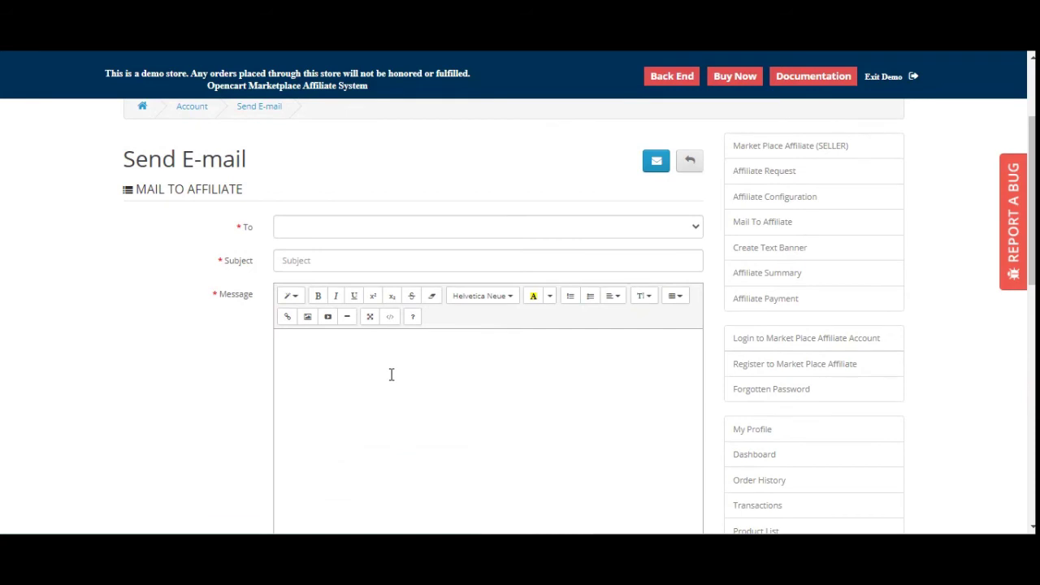
left_click(352, 231)
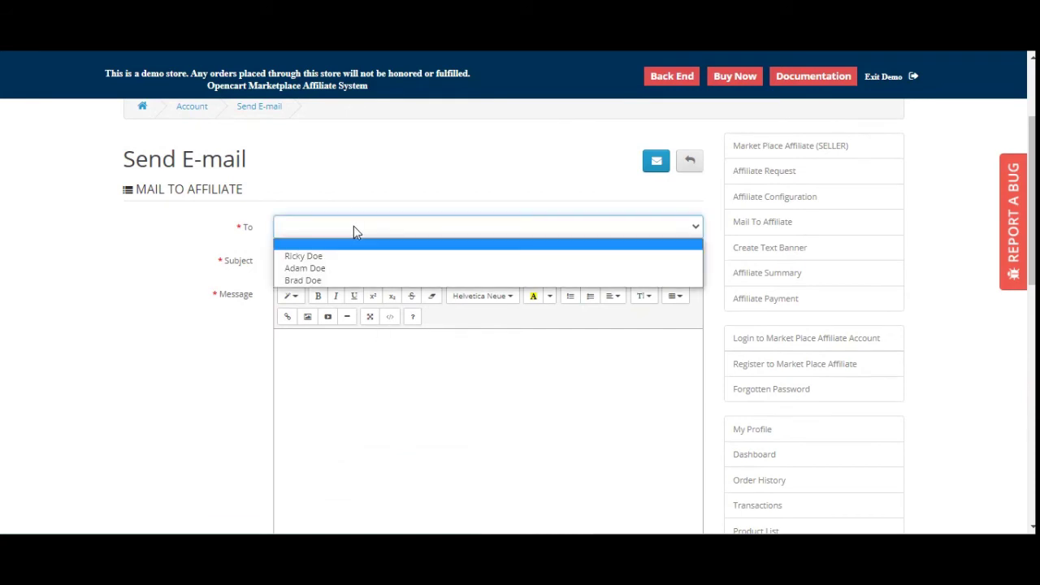
left_click(351, 268)
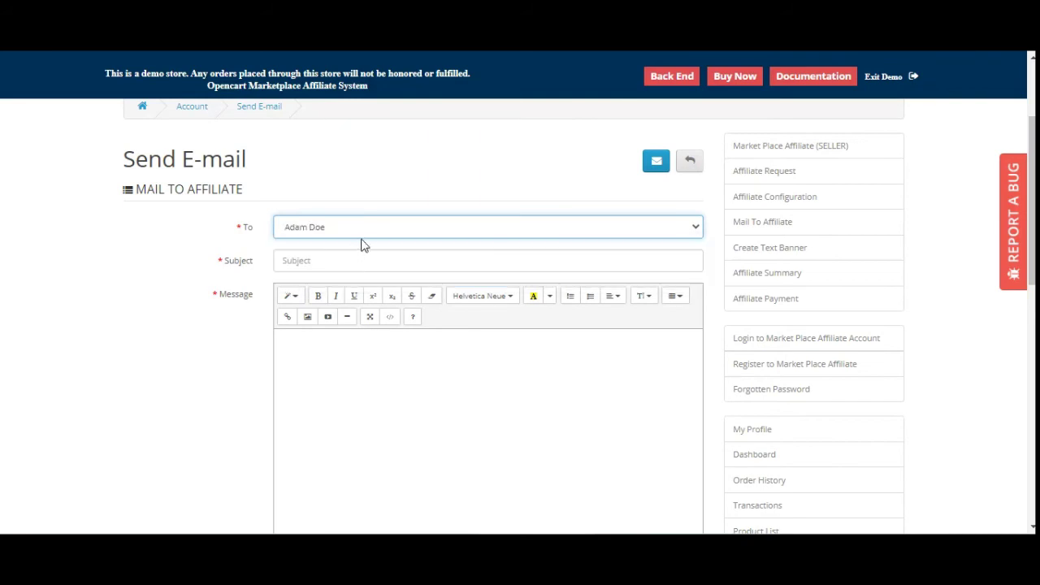
left_click(355, 258)
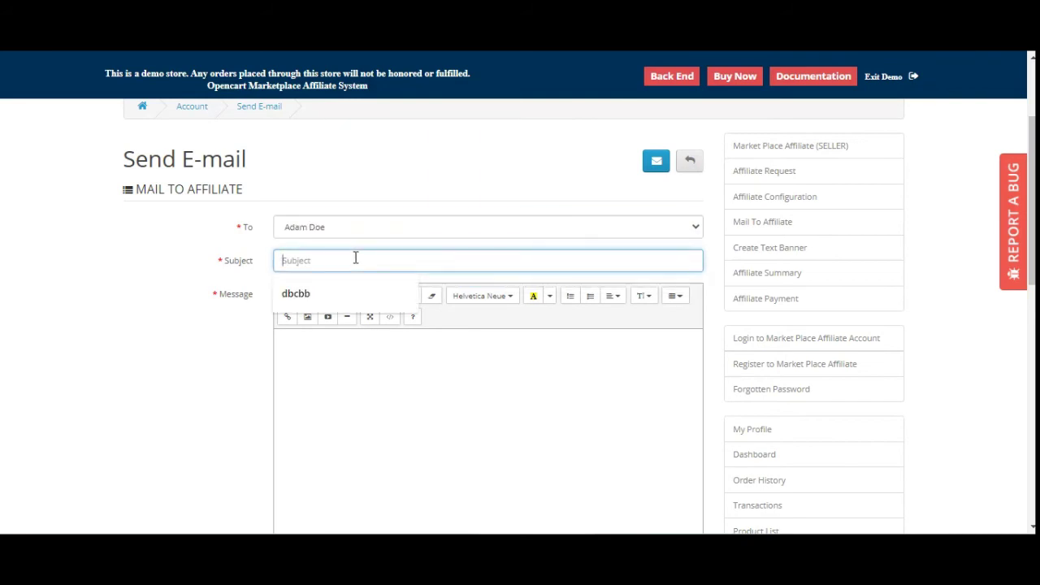
left_click(334, 350)
scroll(333, 351, "down", 3)
- Open the Create Text Banner page and check the product link options, keeping Book selected
scroll(337, 348, "up", 4)
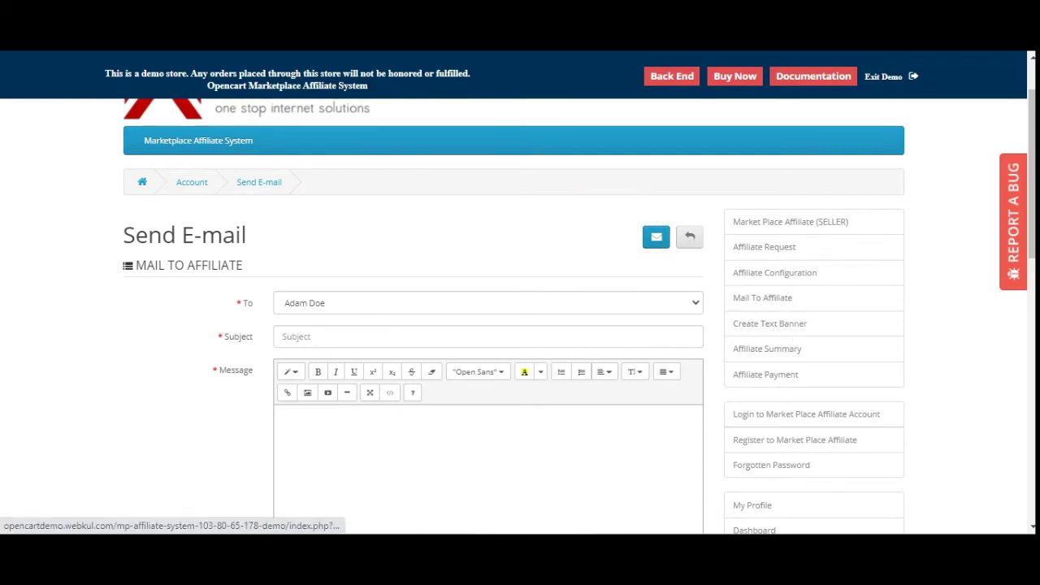
left_click(803, 329)
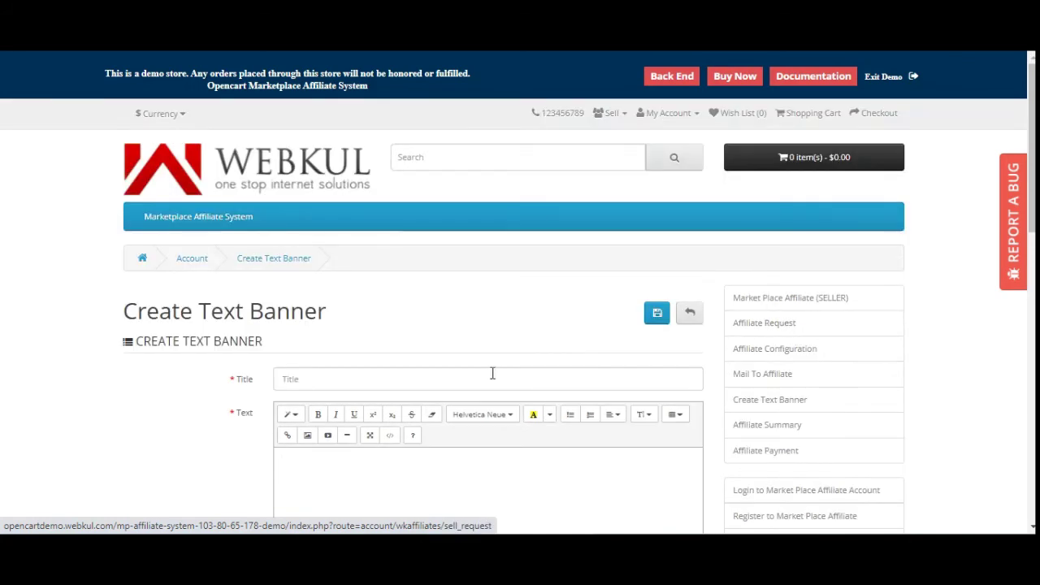
scroll(488, 372, "down", 3)
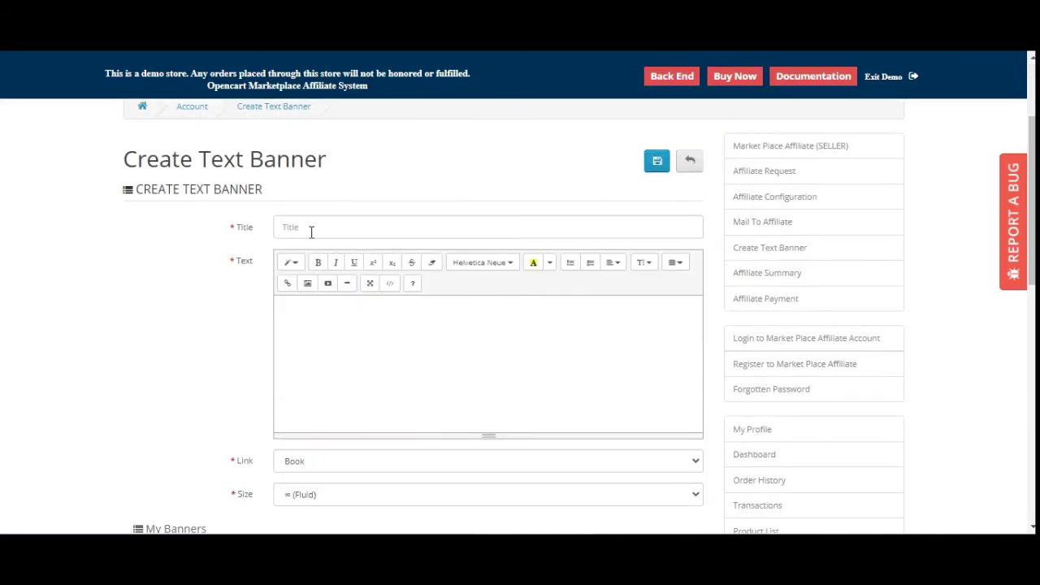
scroll(335, 327, "down", 3)
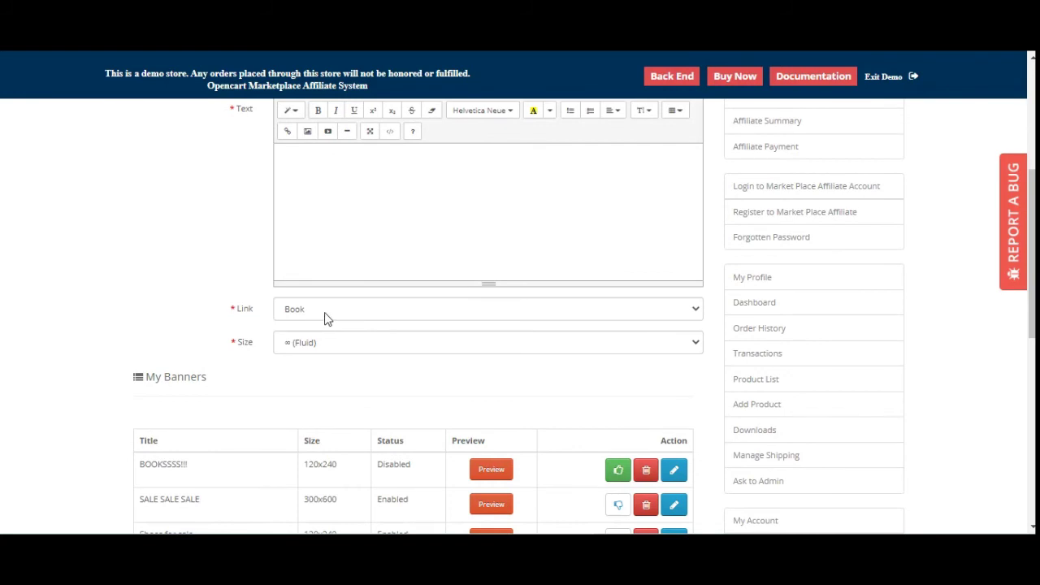
left_click(326, 316)
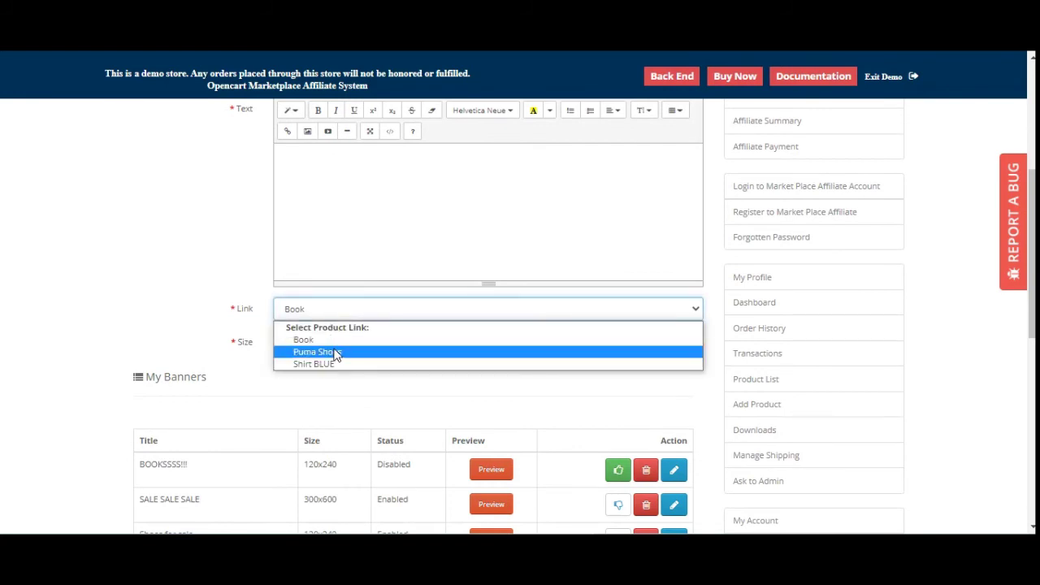
left_click(335, 340)
- Check the available banner sizes for the new text banner, keeping Fluid selected
scroll(334, 345, "up", 4)
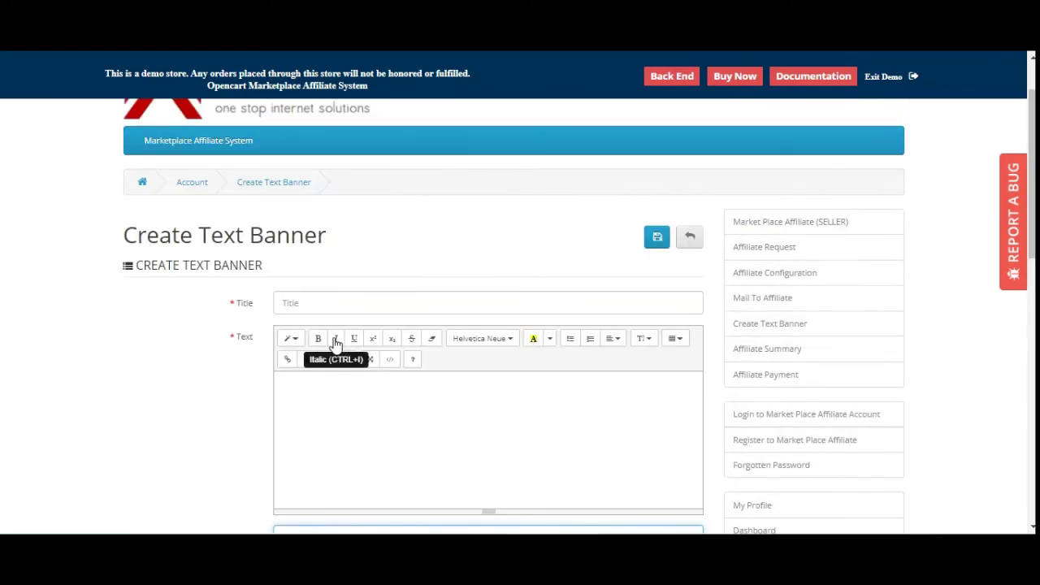
scroll(335, 343, "down", 6)
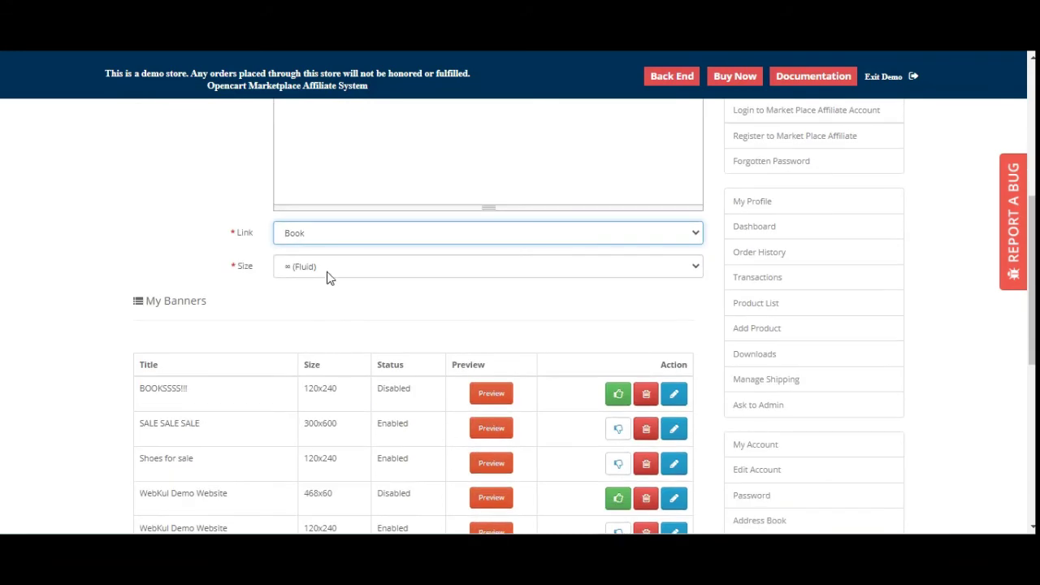
left_click(340, 268)
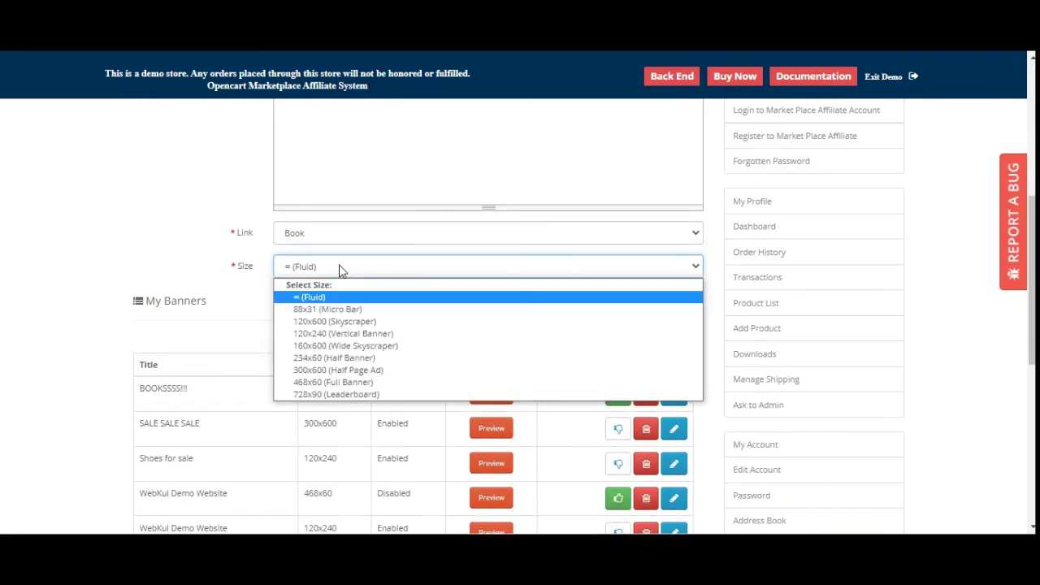
left_click(371, 298)
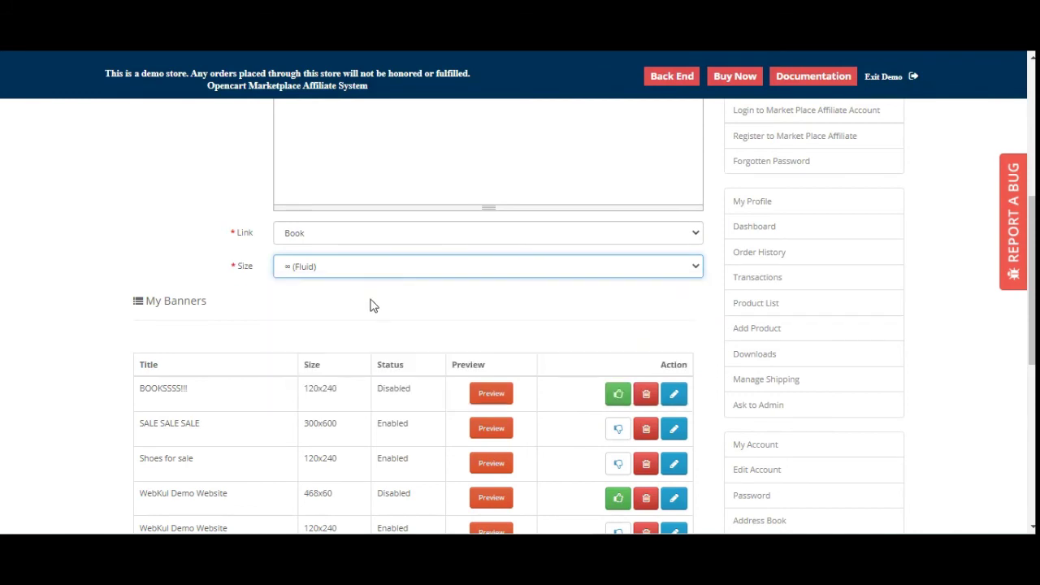
scroll(370, 305, "up", 4)
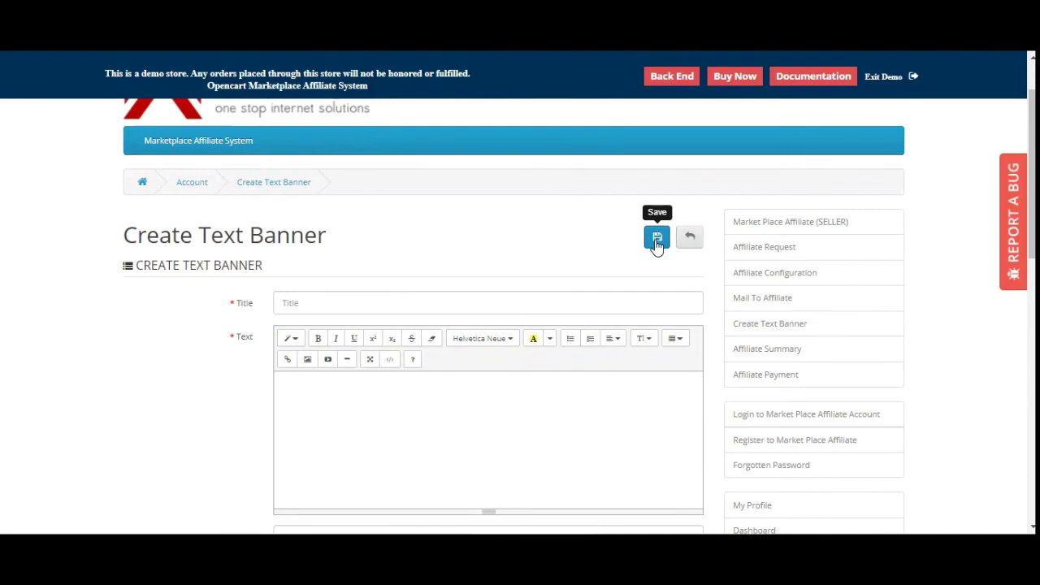
- Preview the last WebKul Demo Website banner under My Banners, follow its link, and return to the banner page
scroll(411, 345, "down", 2)
scroll(411, 346, "down", 5)
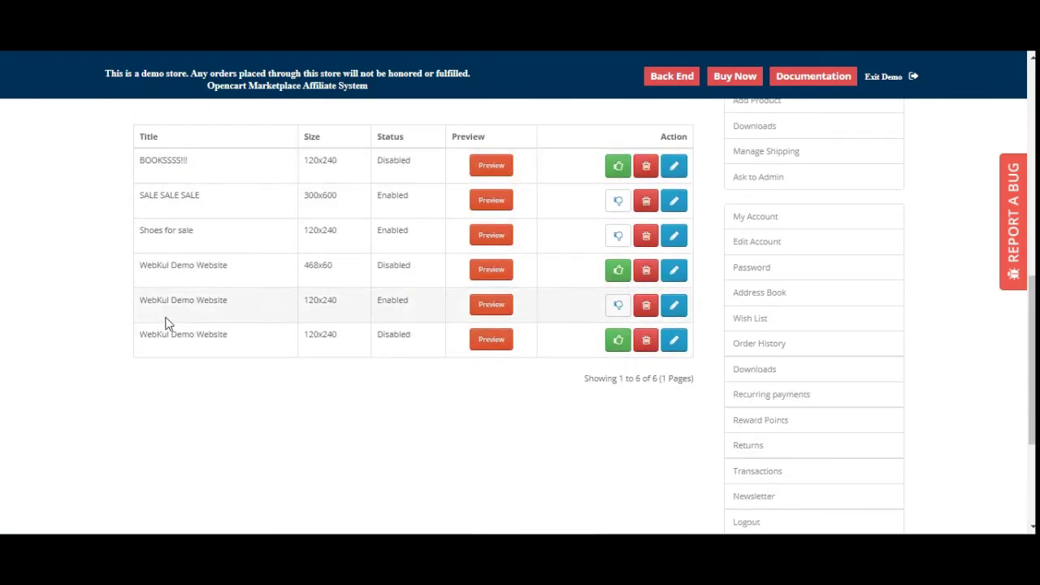
left_click(492, 342)
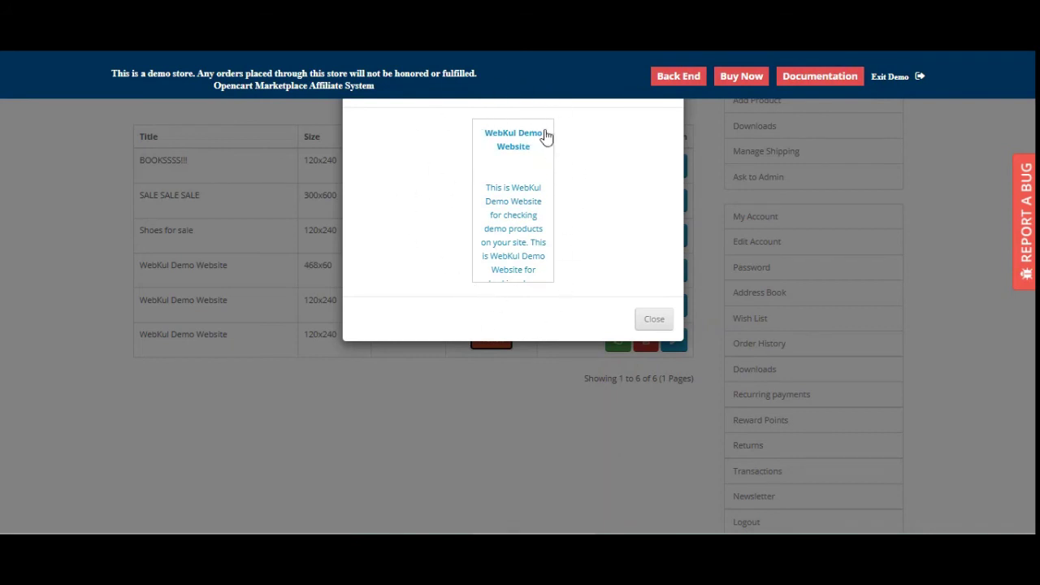
left_click(517, 214)
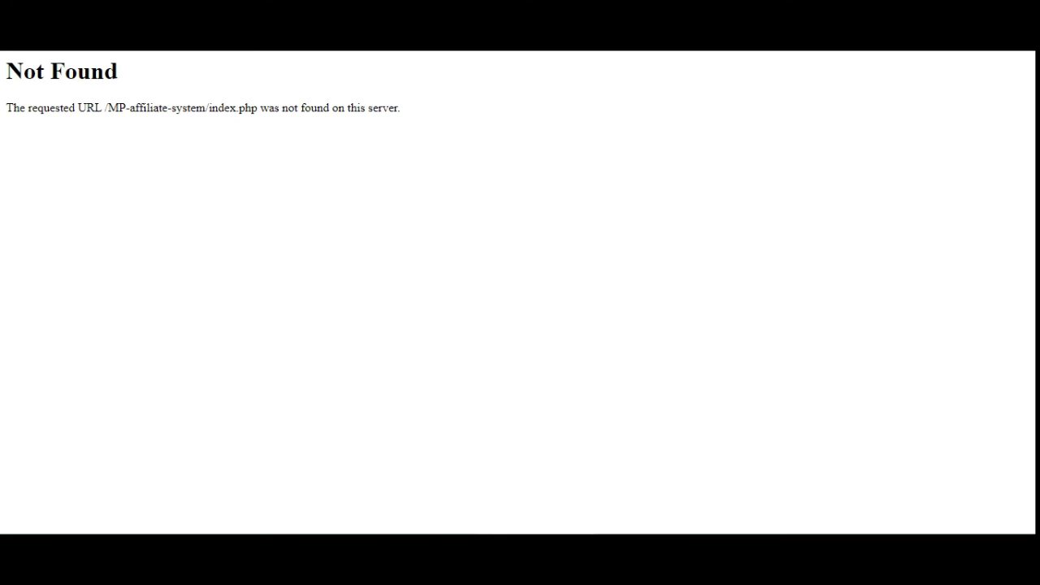
key("alt+Left")
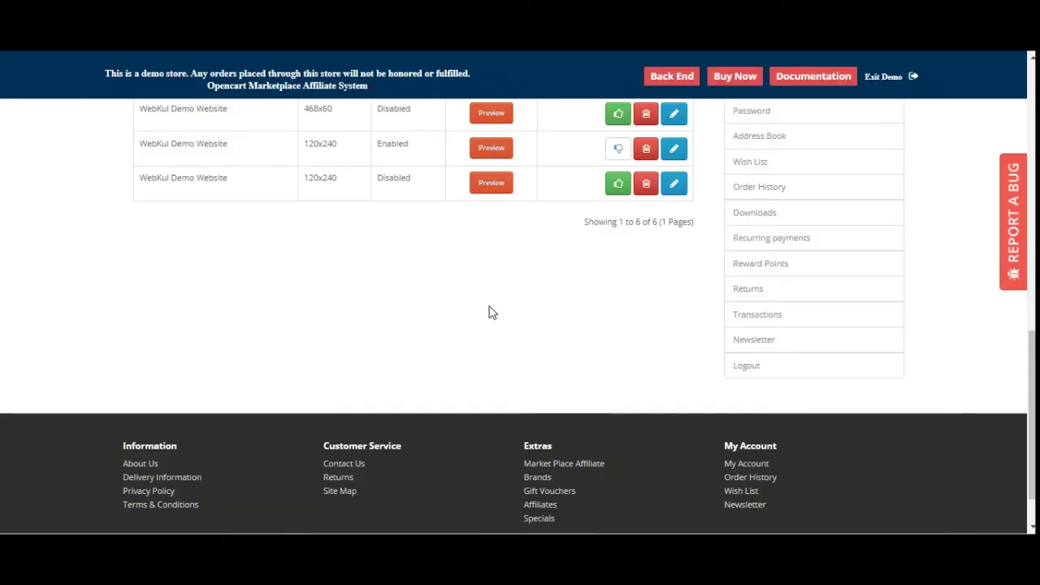
- Open the Affiliate Summary page and review its columns from clicks and sales to commission, balance and payment
scroll(489, 311, "up", 3)
scroll(490, 311, "up", 5)
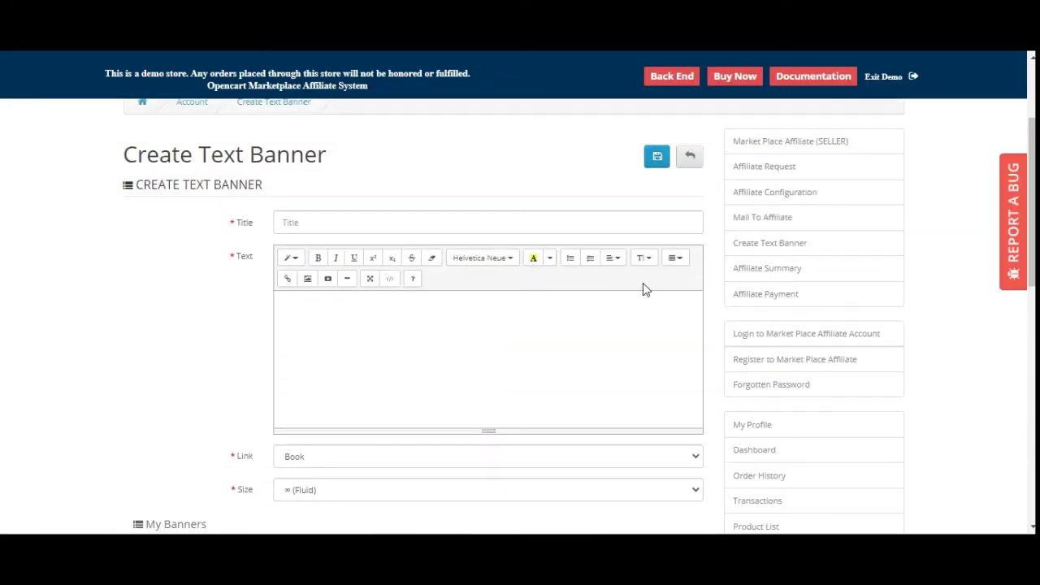
left_click(814, 270)
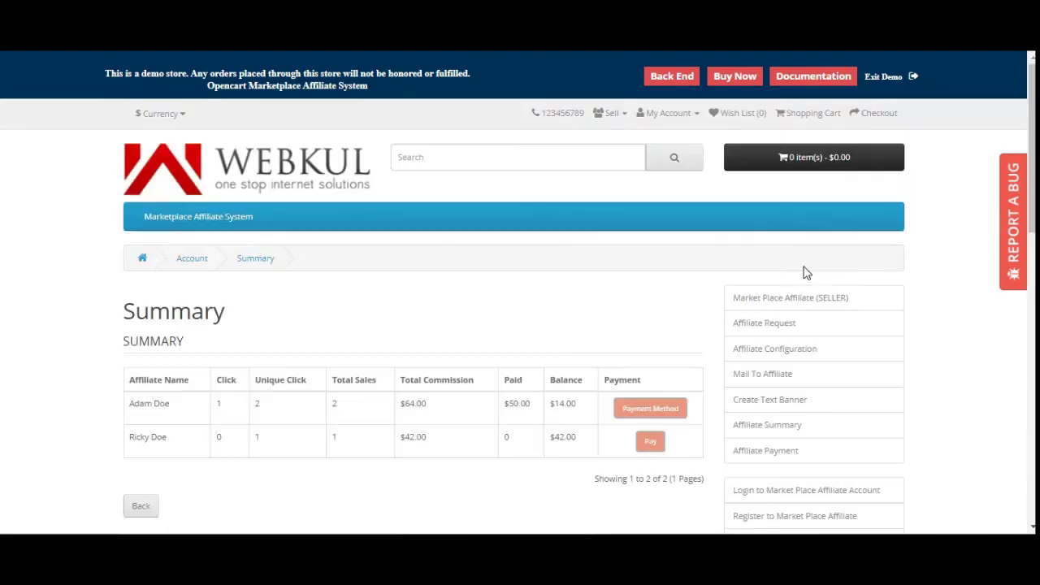
scroll(463, 374, "down", 2)
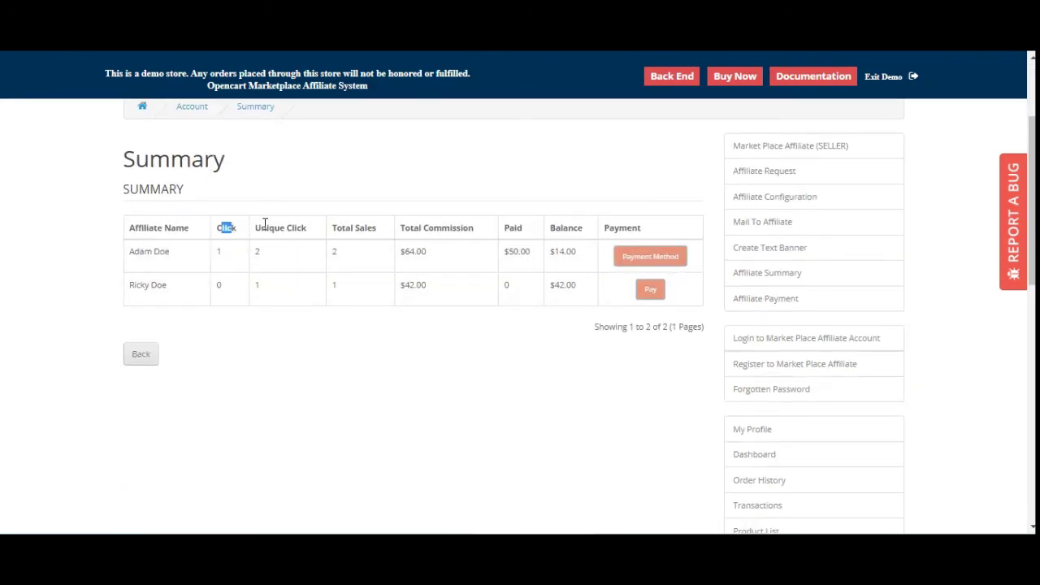
left_click_drag(255, 228, 643, 232)
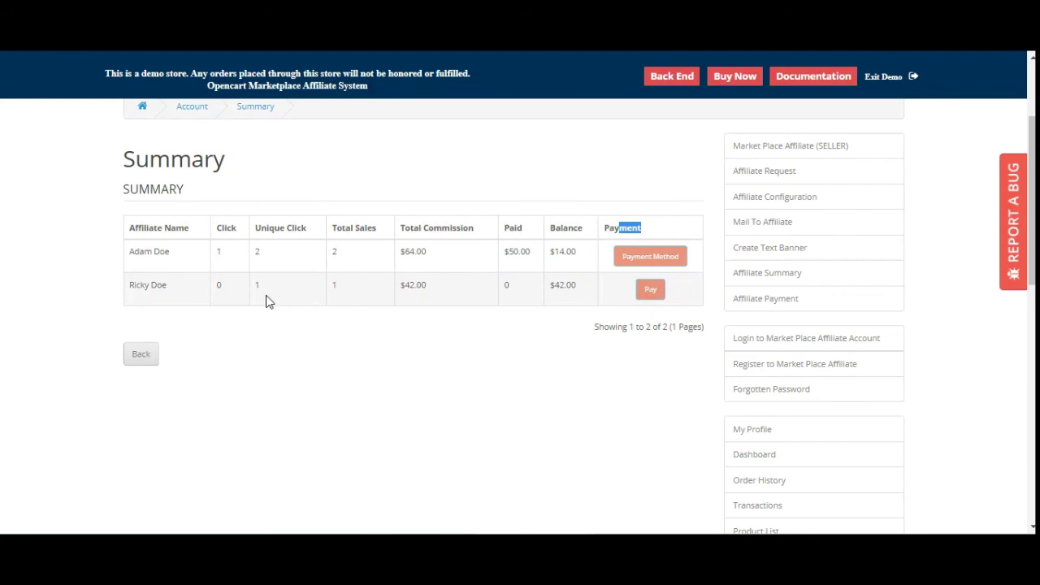
- Open the Affiliate Payment page and review the payment history columns from paid-by method and transaction IDs to amount and date
scroll(277, 301, "up", 1)
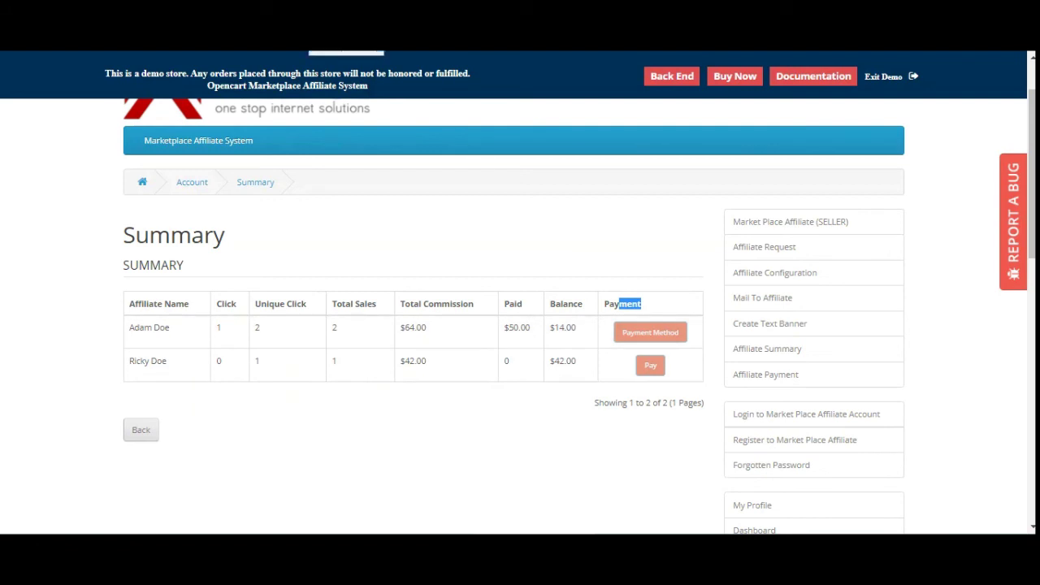
left_click(679, 371)
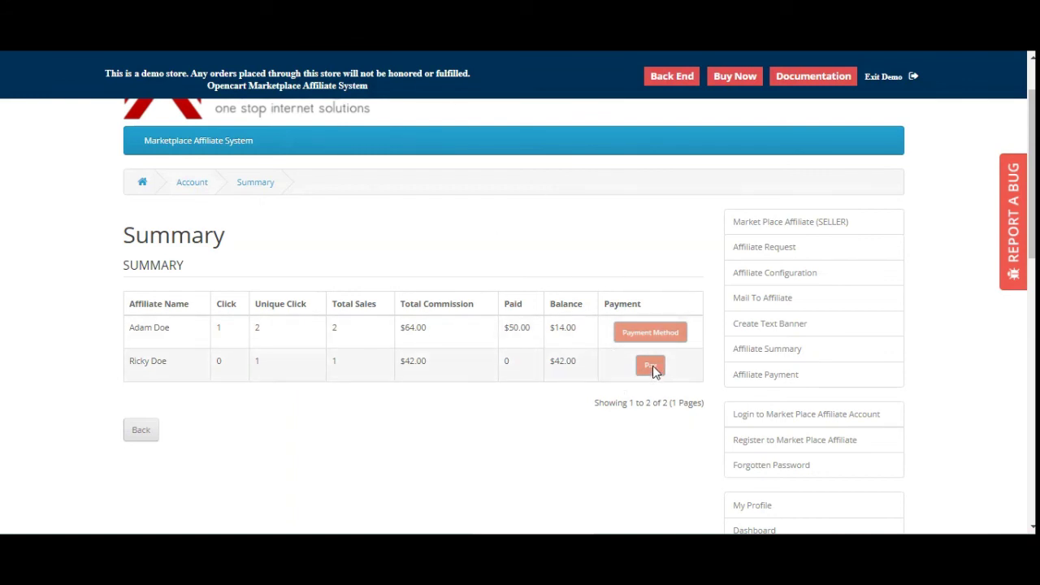
left_click(793, 379)
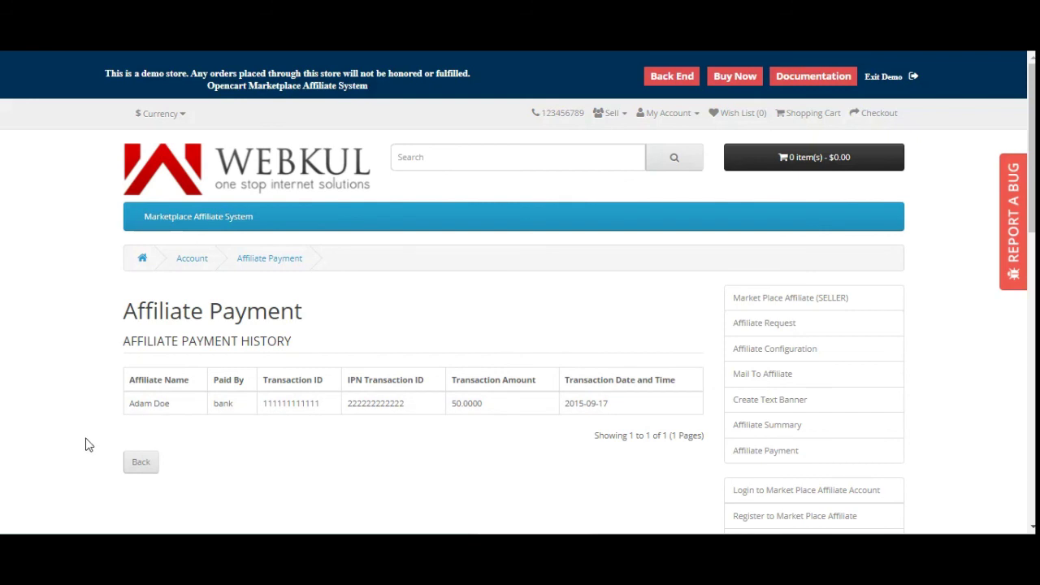
left_click_drag(215, 382, 536, 383)
left_click_drag(453, 403, 678, 382)
left_click_drag(575, 403, 610, 403)
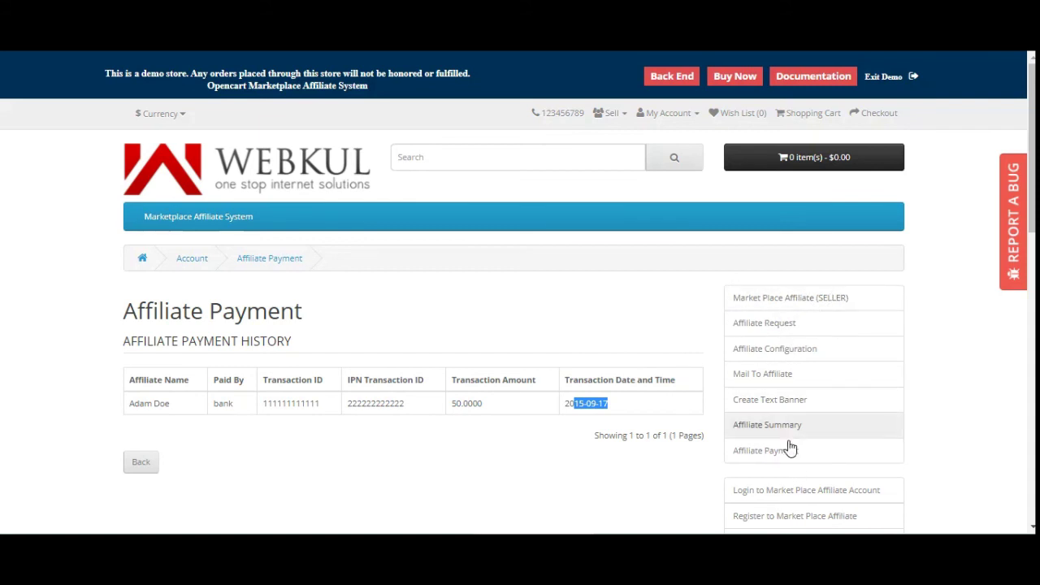
- Return to the Affiliate Configuration page and review the pay per click, pay per sale and payout settings
scroll(1032, 146, "down", 1)
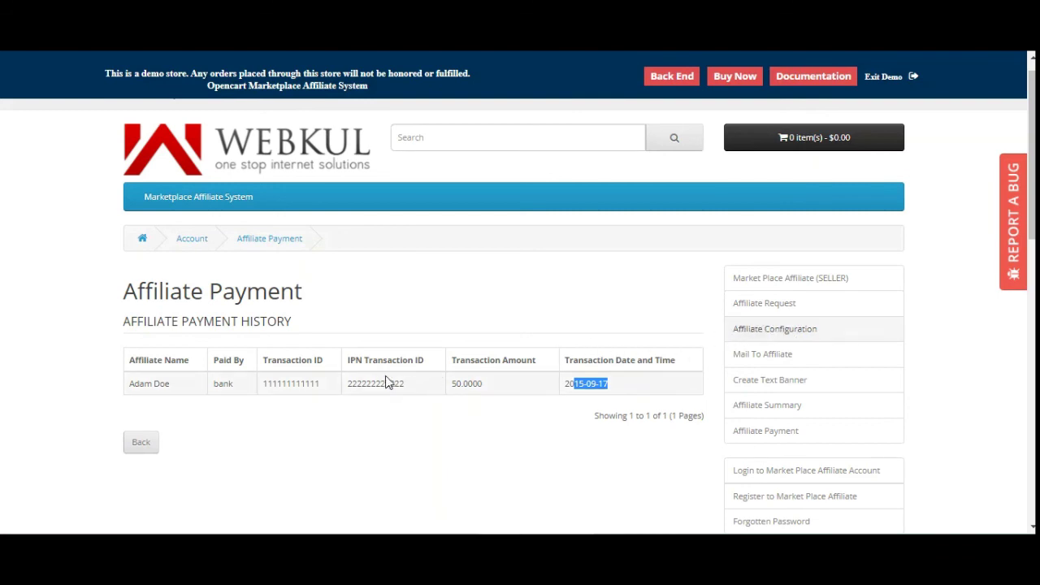
scroll(374, 378, "down", 3)
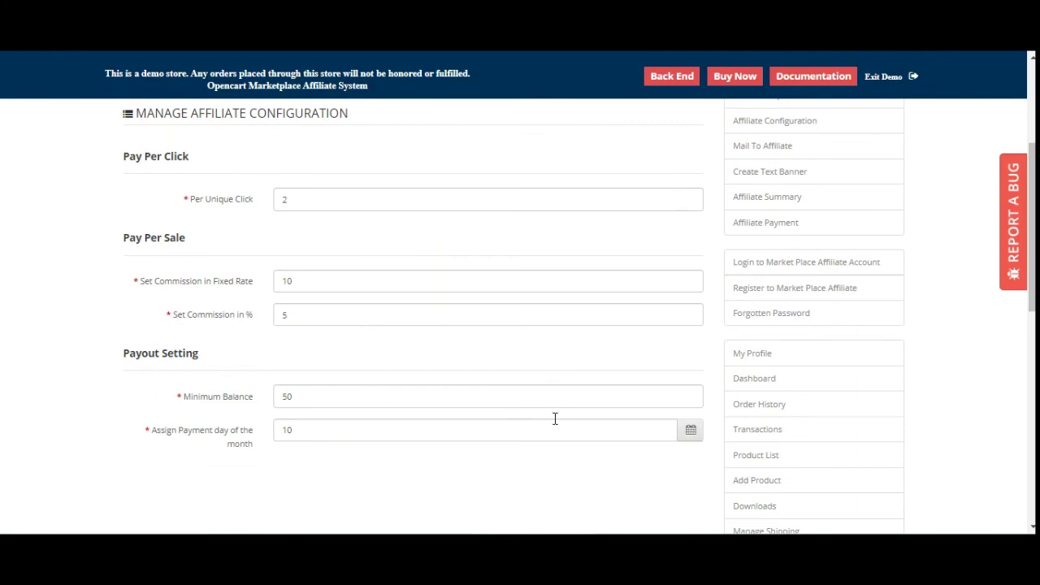
scroll(555, 418, "up", 2)
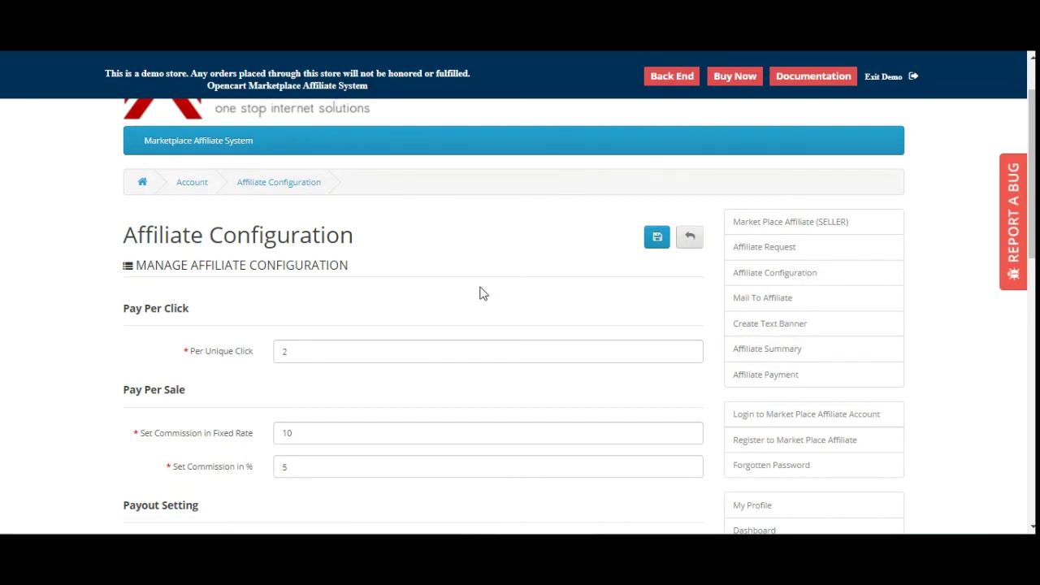
scroll(480, 293, "down", 2)
scroll(499, 297, "up", 3)
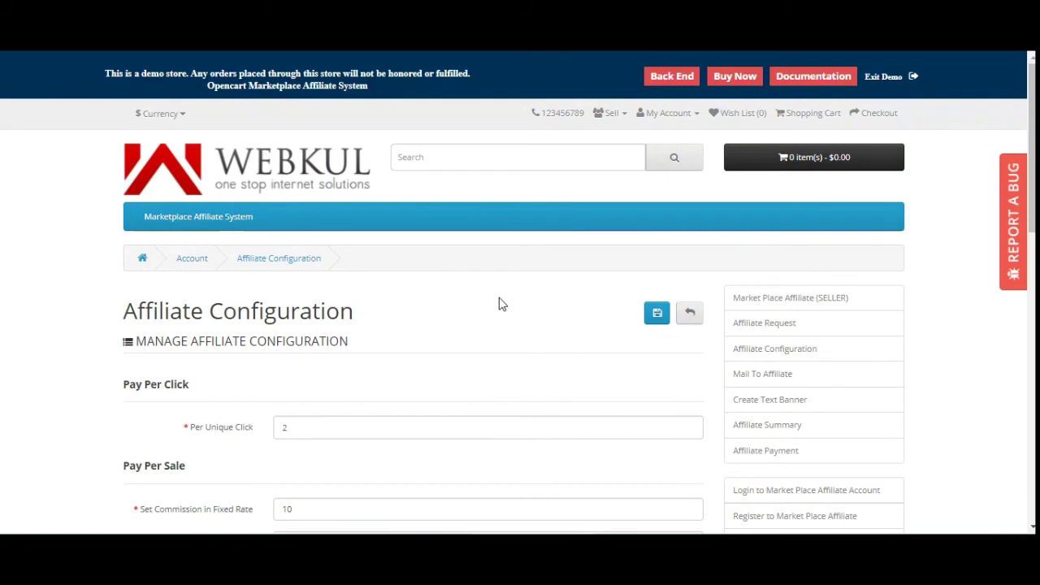